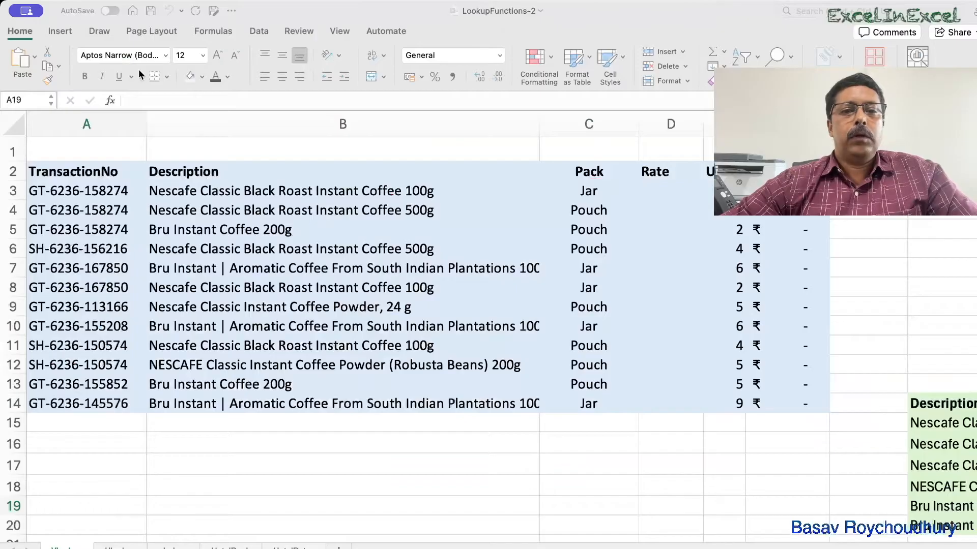
Examine the transaction table and the price table of descriptions with Jar and Pouch rates.
scroll(636, 243, right, 3)
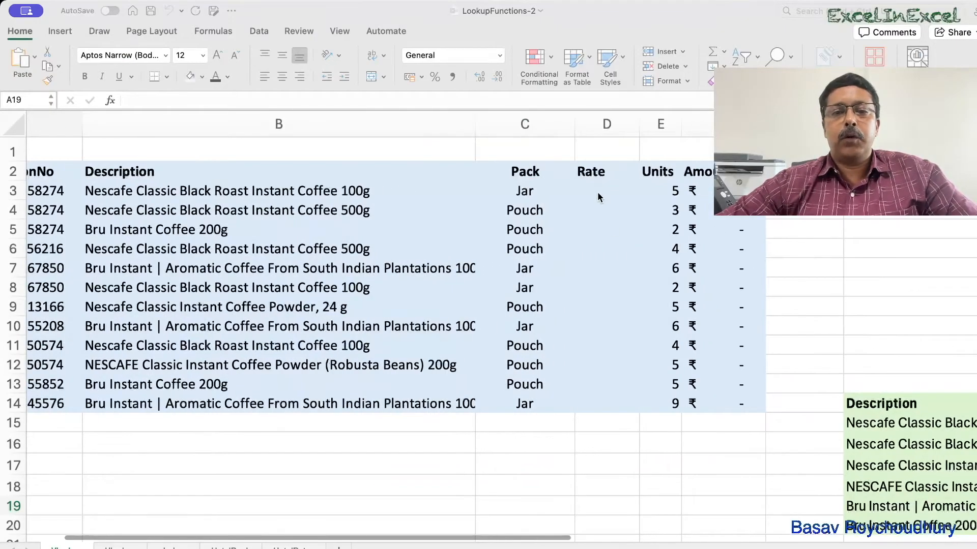
scroll(597, 191, left, 2)
scroll(597, 192, down, 1)
scroll(597, 191, right, 2)
scroll(597, 191, up, 1)
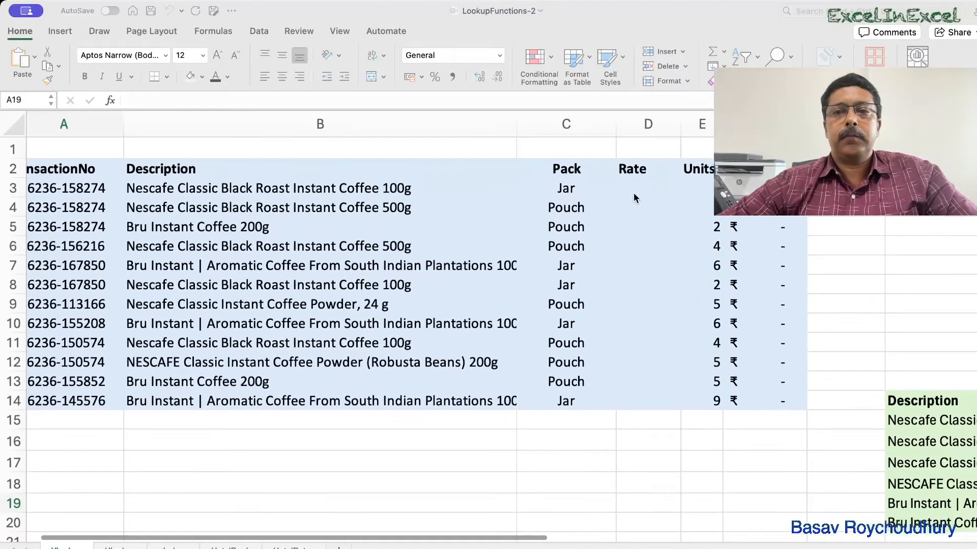
click(636, 191)
scroll(612, 259, left, 1)
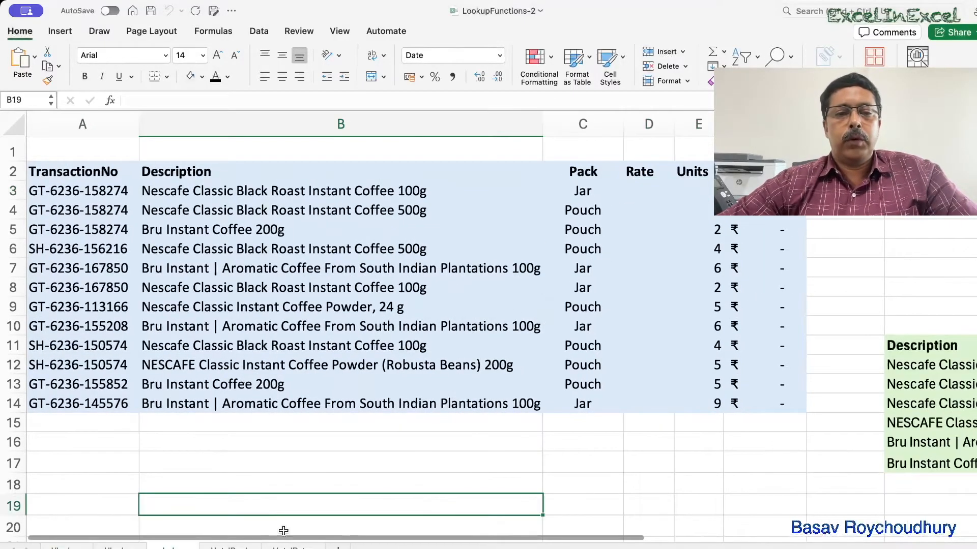
scroll(610, 399, right, 2)
scroll(638, 395, right, 5)
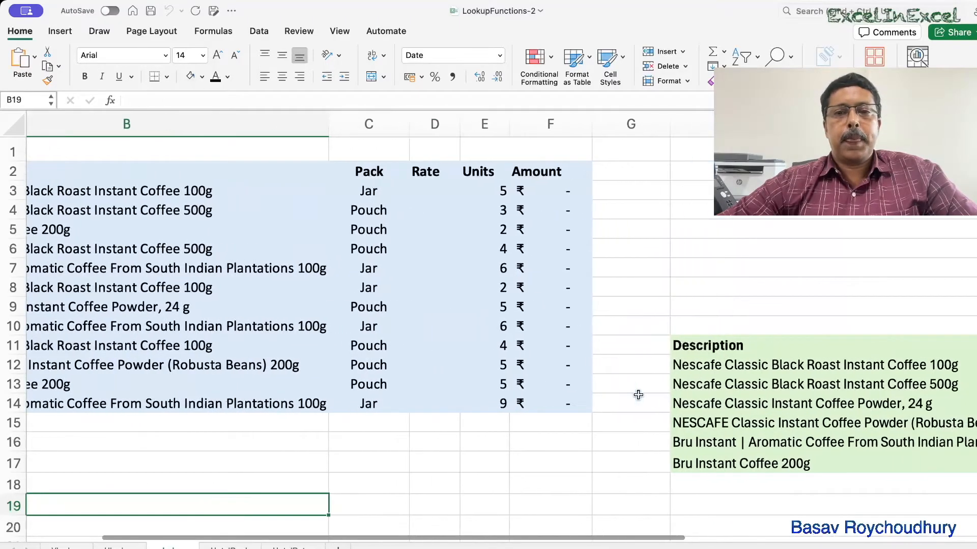
scroll(638, 394, right, 1)
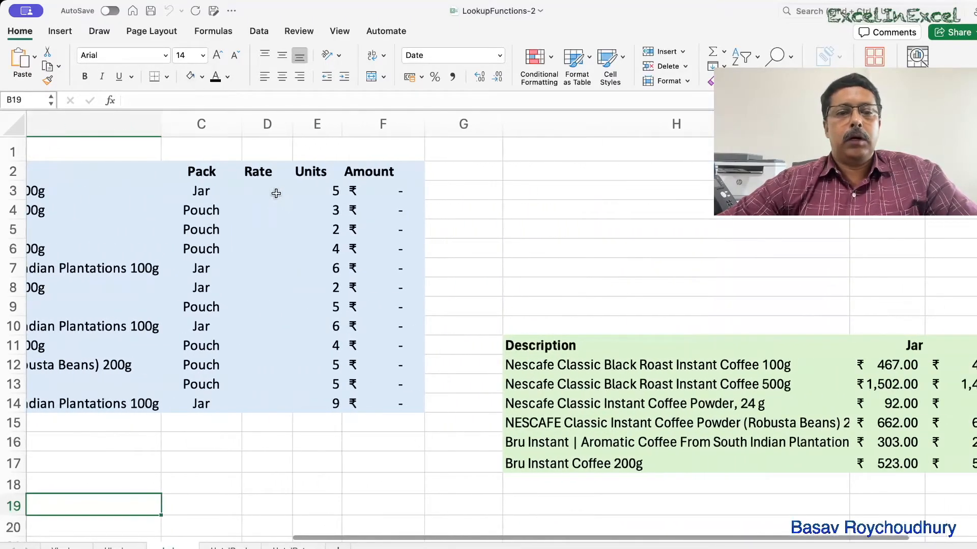
Start a MATCH formula in D3 using B3 as the lookup value.
click(259, 192)
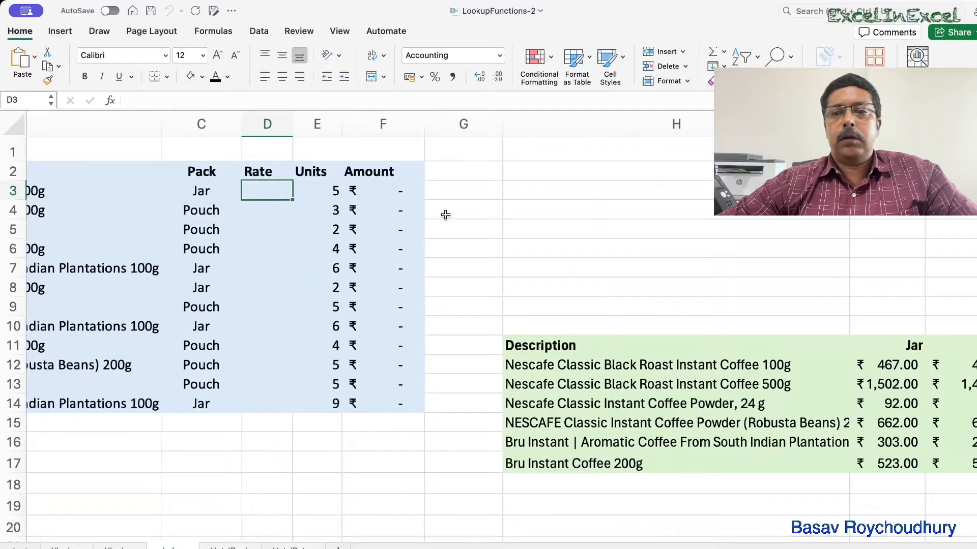
text(=)
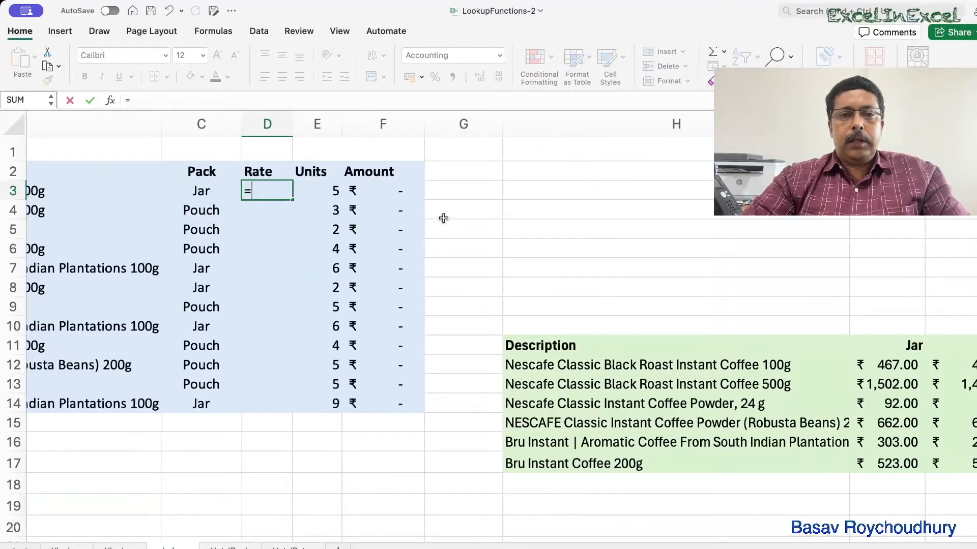
text(ma)
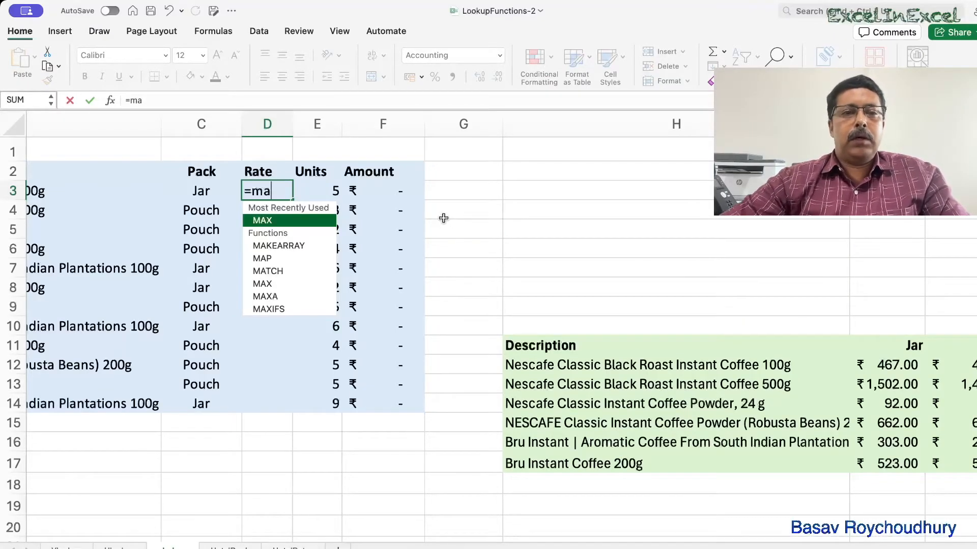
scroll(518, 236, left, 3)
scroll(519, 236, right, 10)
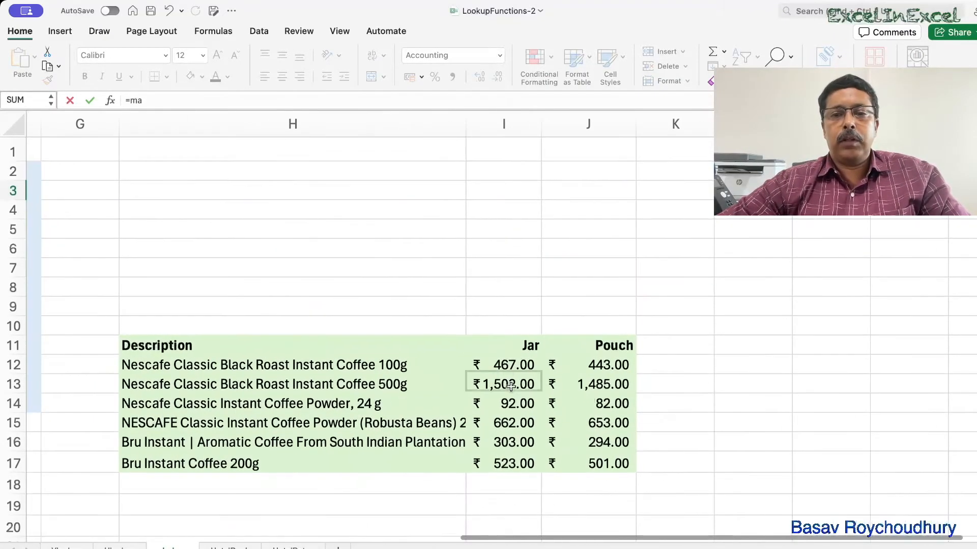
scroll(510, 366, left, 10)
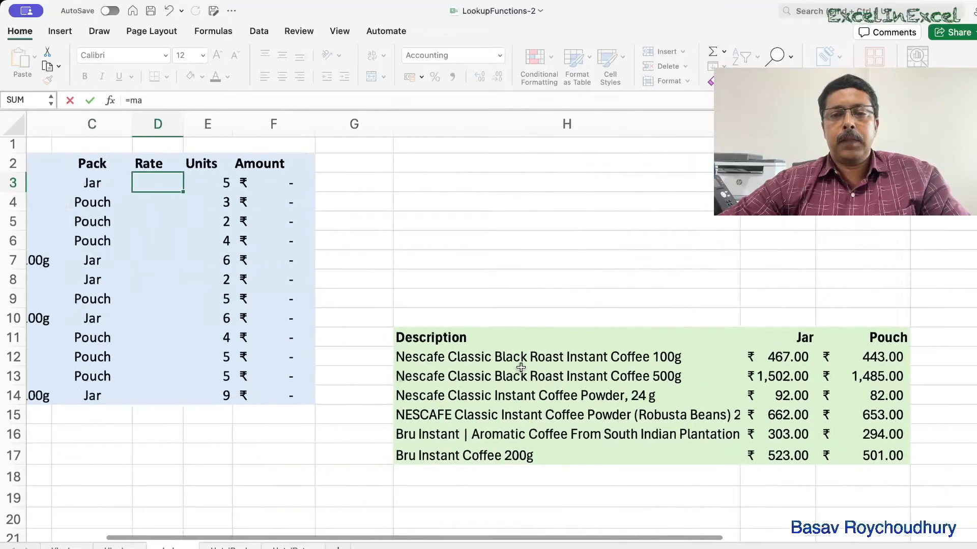
scroll(521, 367, right, 3)
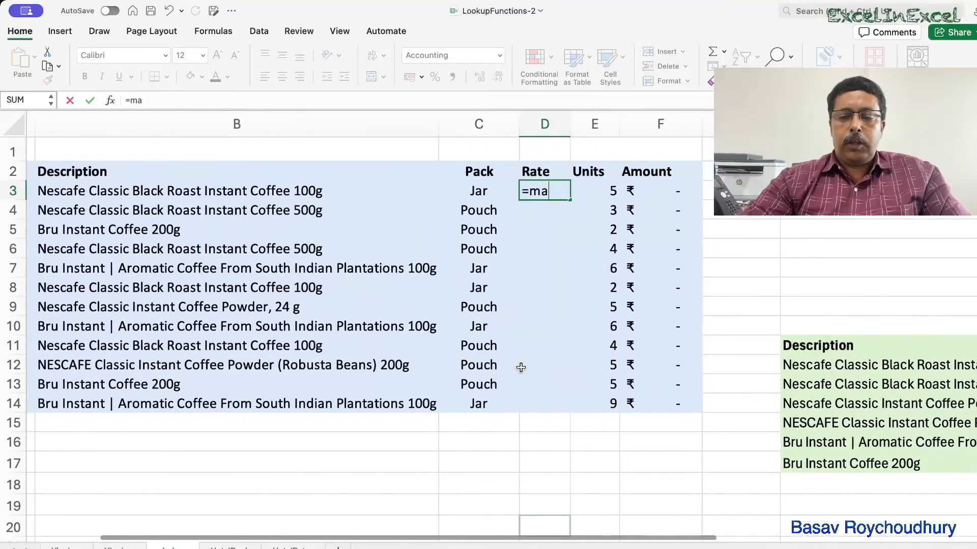
text(th)
key(BackSpace)
key(BackSpace)
text(tch)
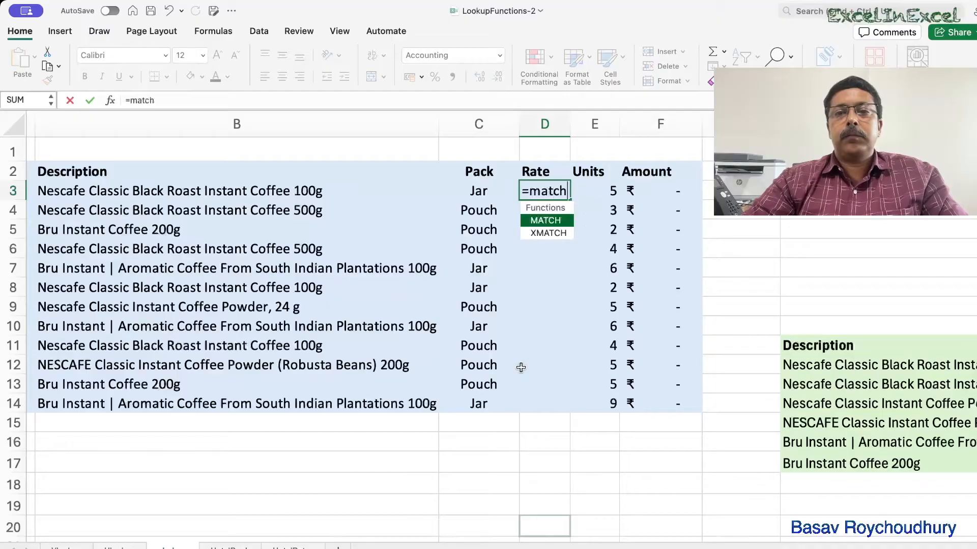
key(Tab)
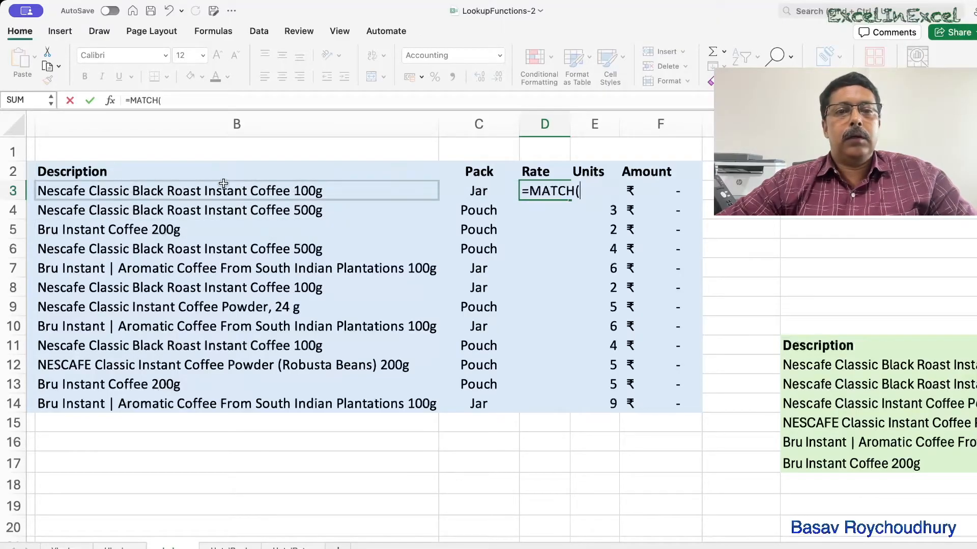
click(267, 186)
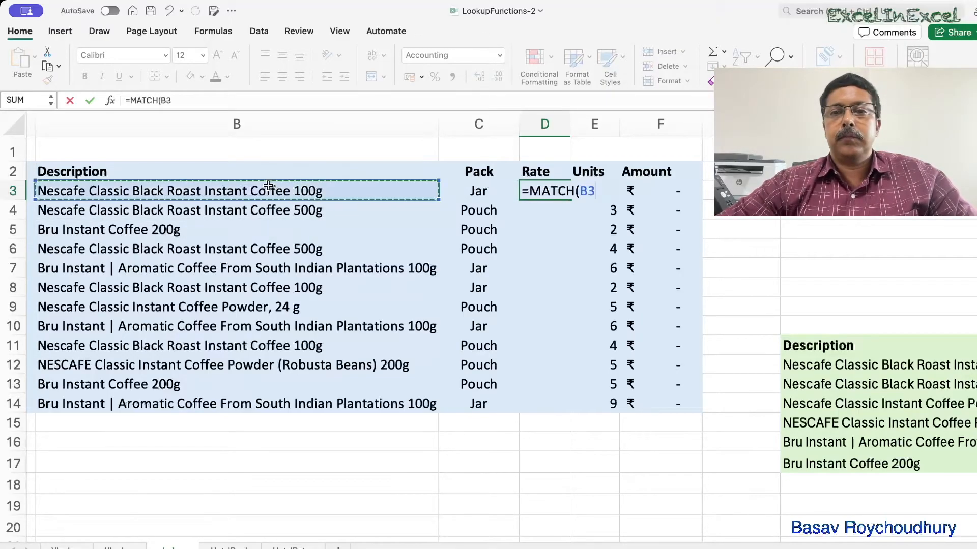
text(,)
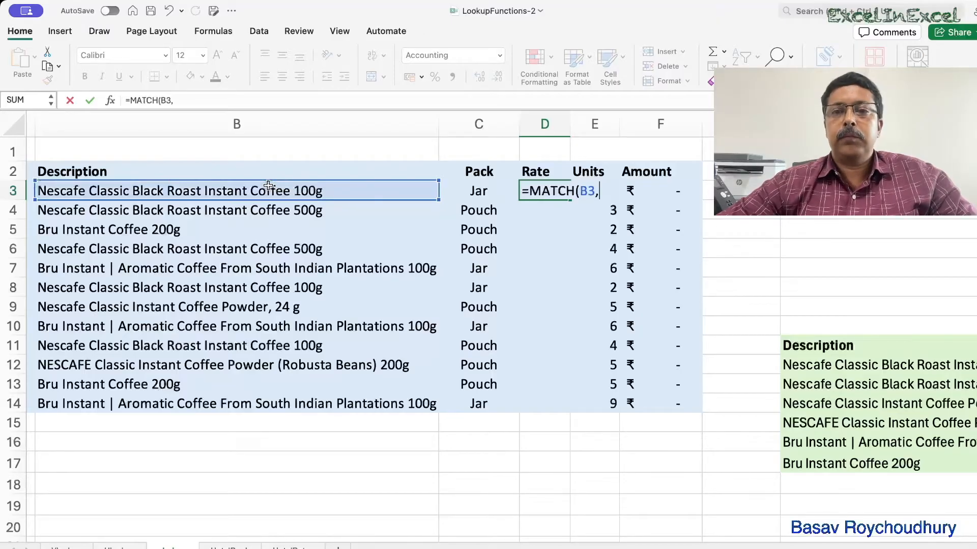
Complete the formula as =MATCH(B3,$H$11:$H$17,0) with an exact match and enter it.
scroll(623, 343, right, 10)
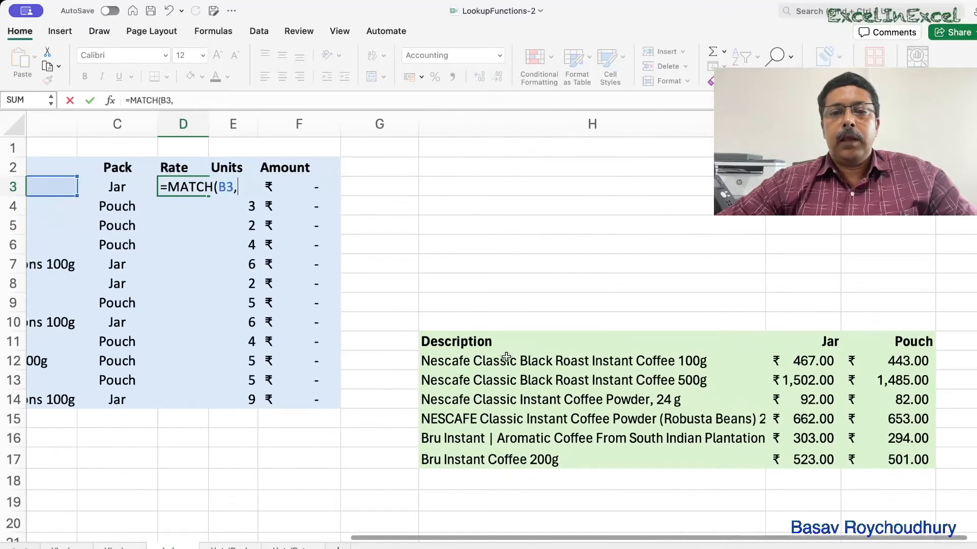
drag(501, 338, 505, 447)
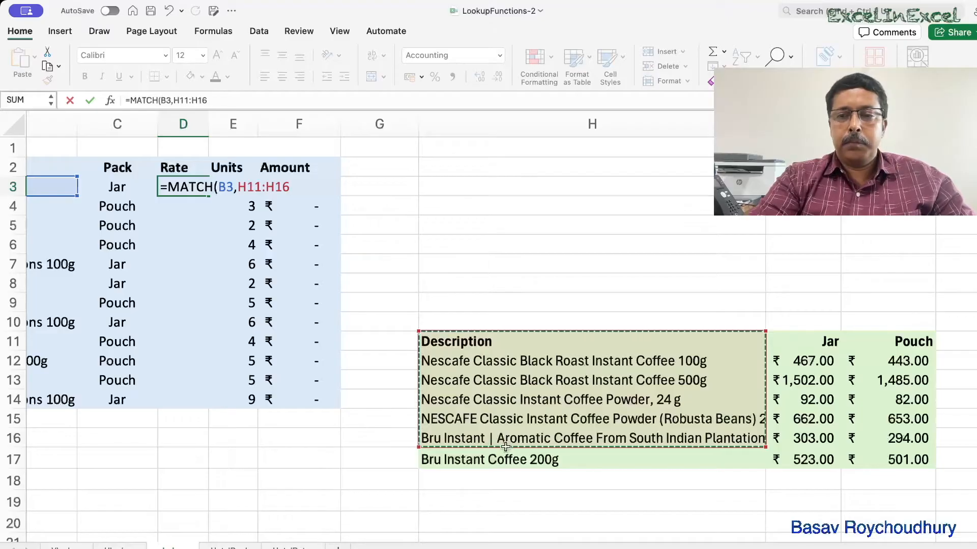
drag(497, 342, 504, 464)
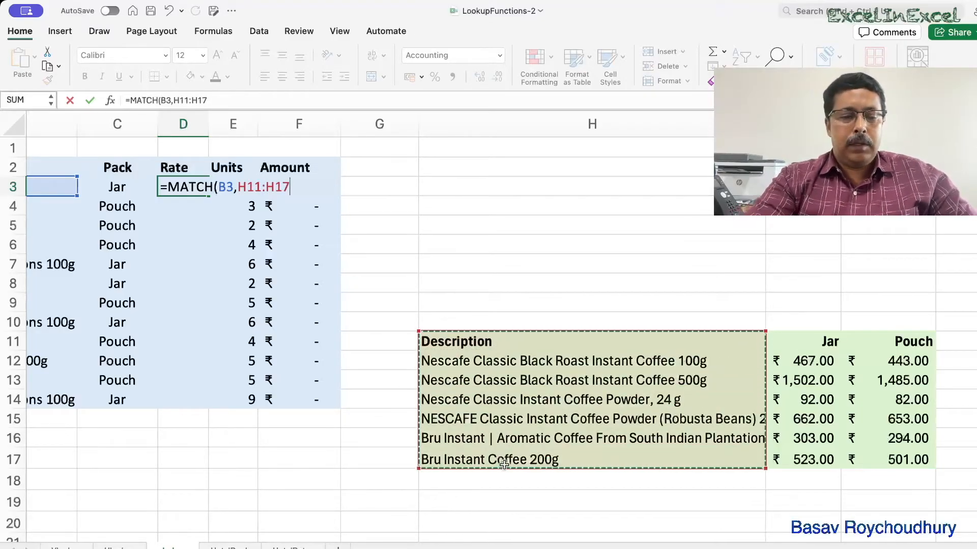
key(F4)
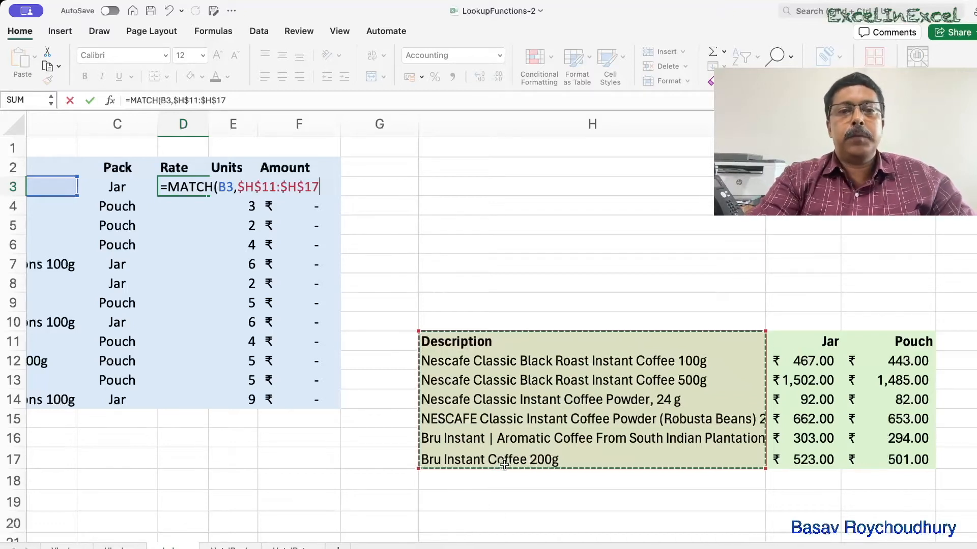
text(,)
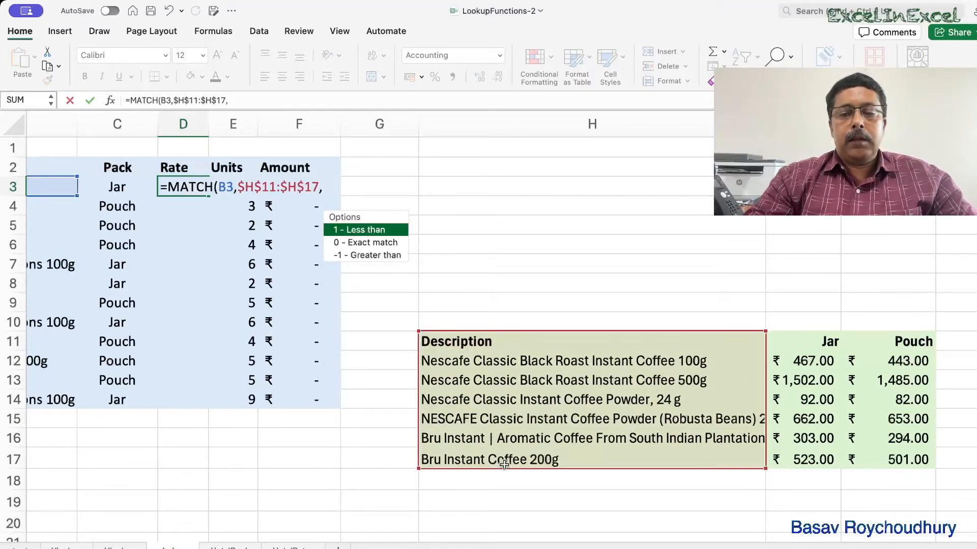
key(Down)
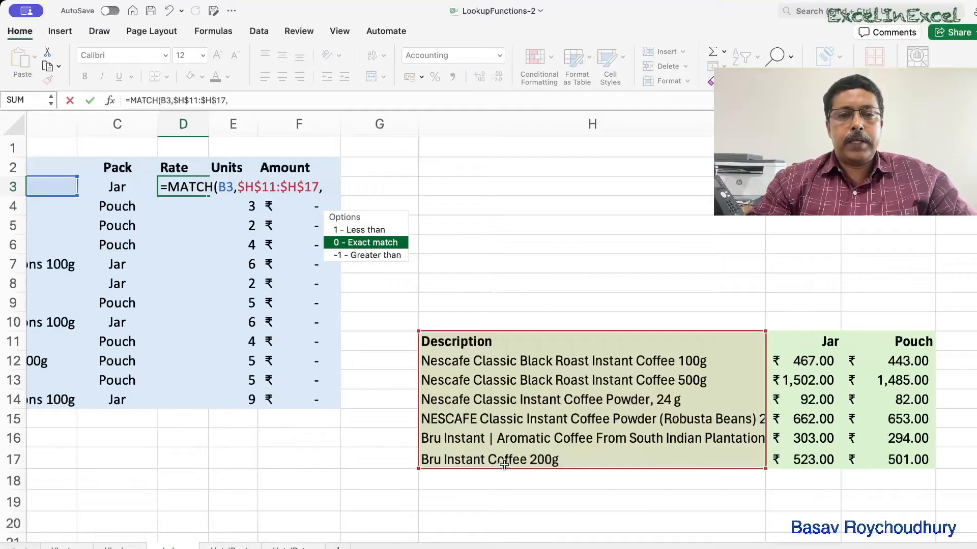
key(Tab)
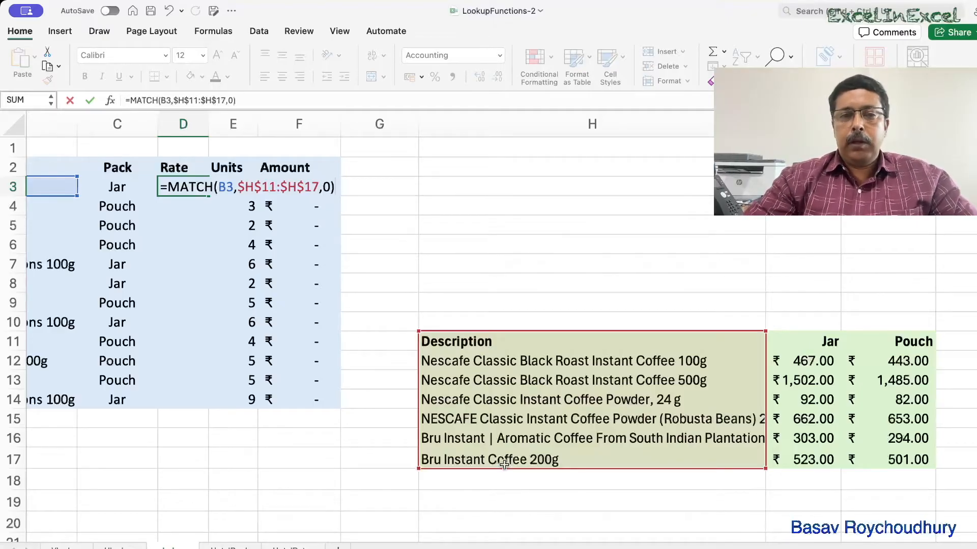
text())
key(Return)
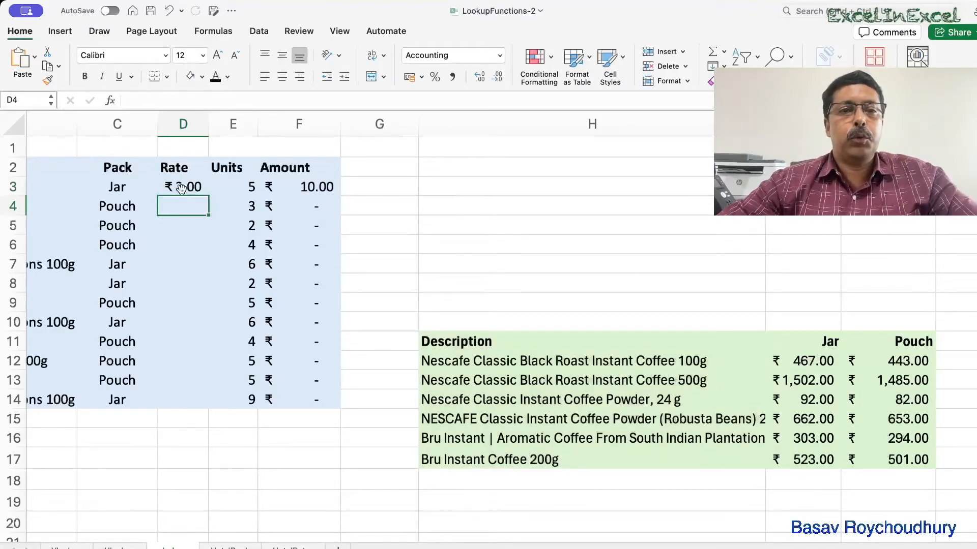
Apply the General number format to D3.
click(168, 188)
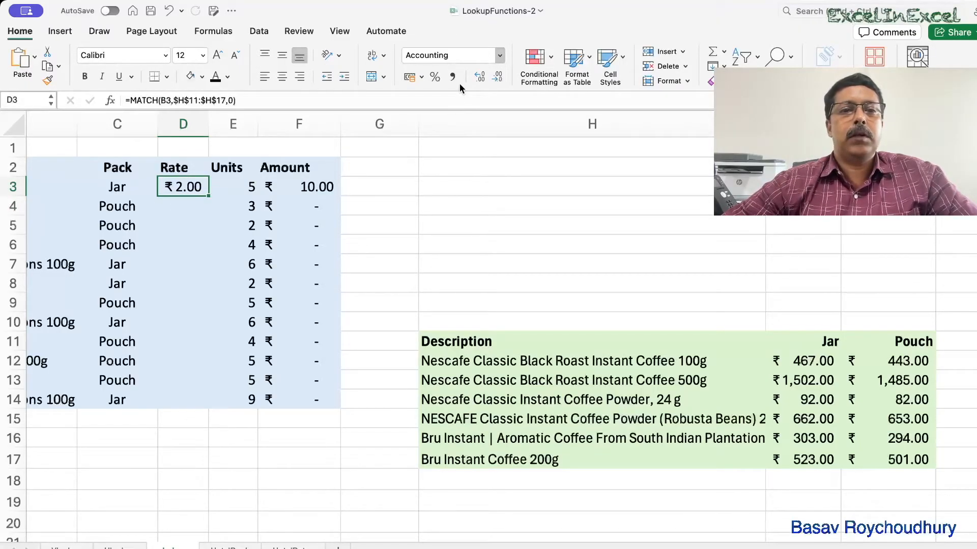
key(ctrl+shift+asciitilde)
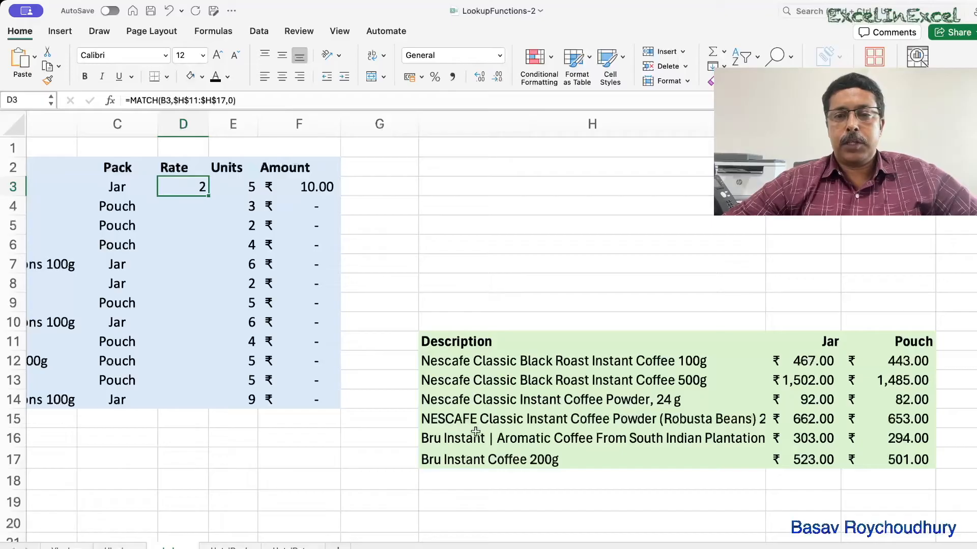
Try to wrap the MATCH formula in D3 inside an INDEX function, then cancel the edit.
double_click(189, 186)
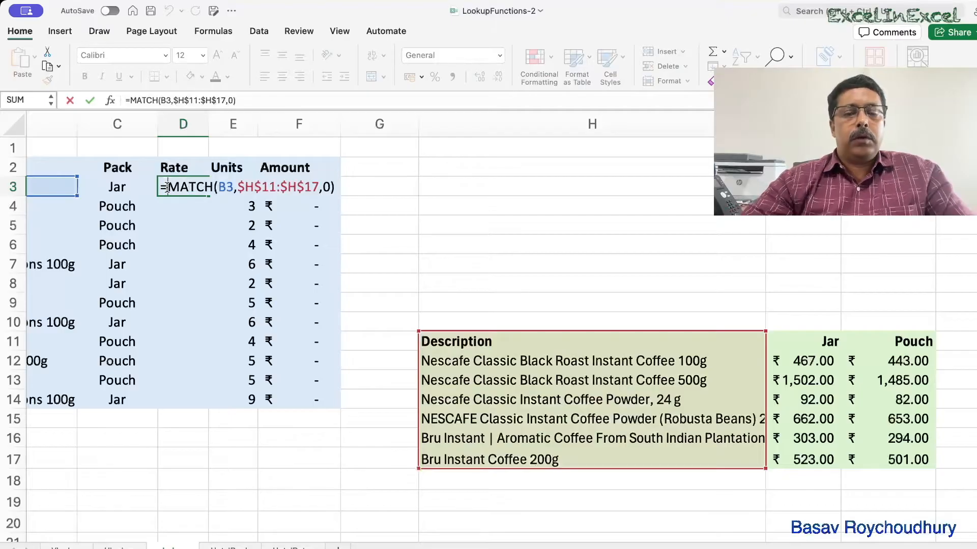
text(inde)
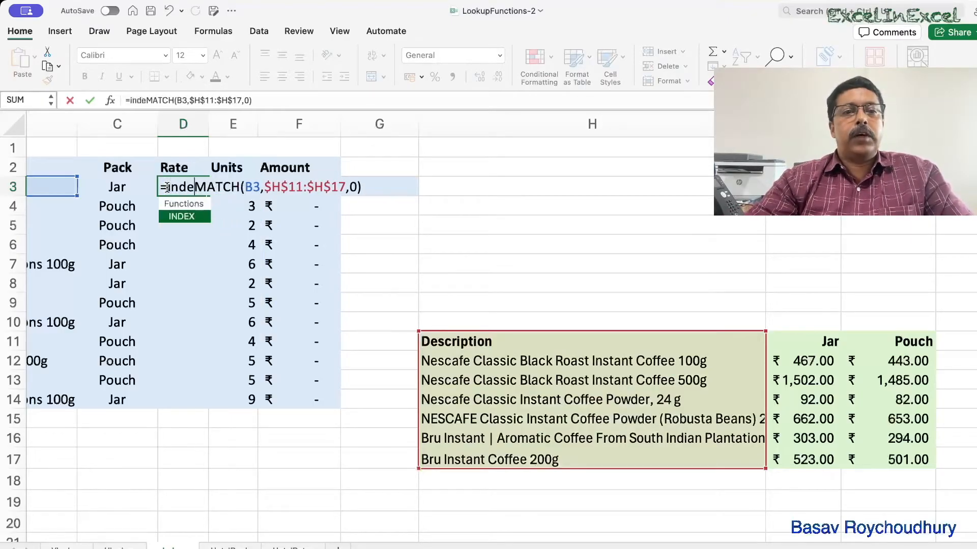
text(x()
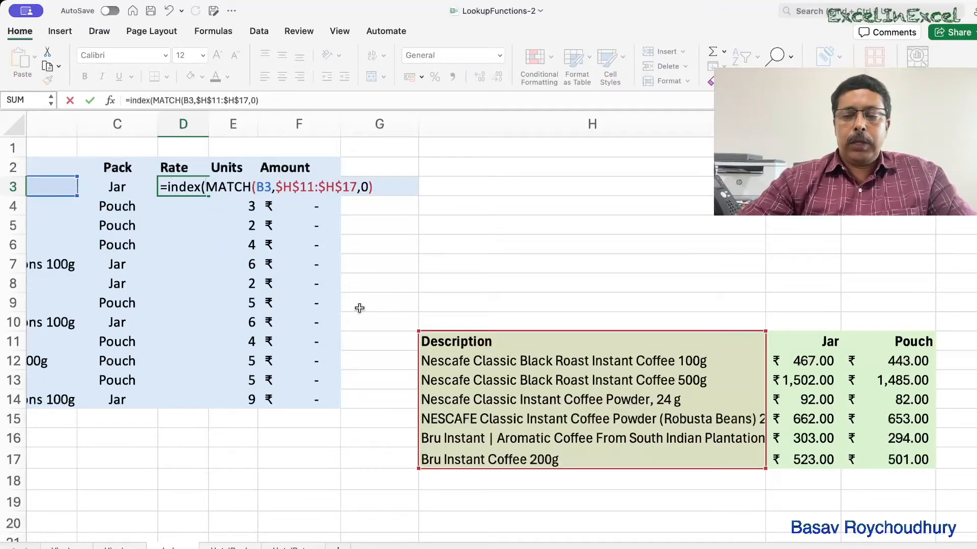
key(BackSpace)
key(BackSpace)
key(BackSpace)
key(BackSpace)
key(BackSpace)
key(BackSpace)
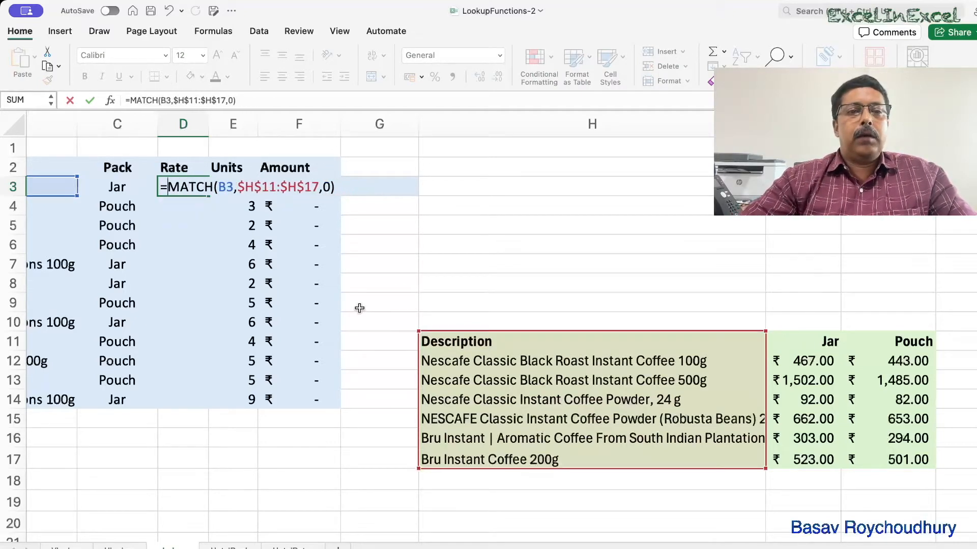
click(397, 359)
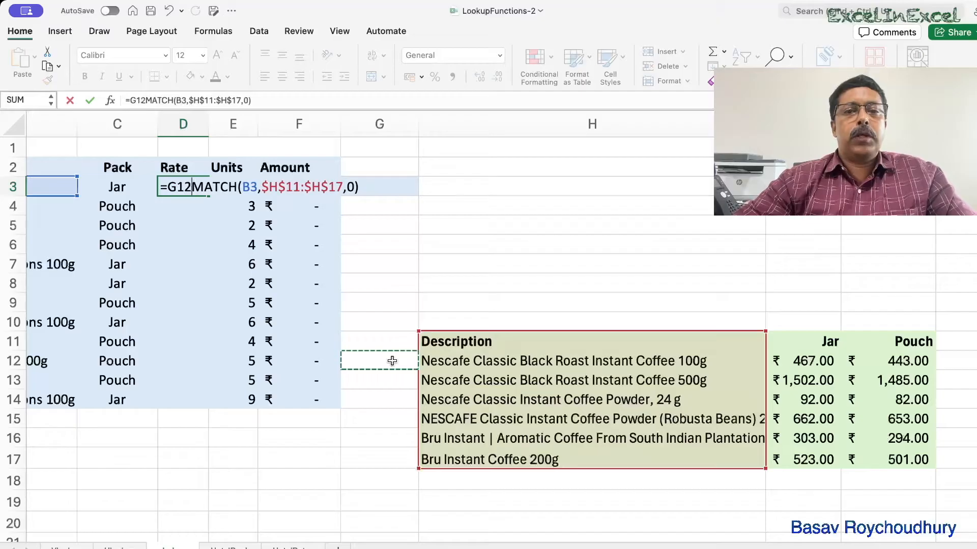
key(Escape)
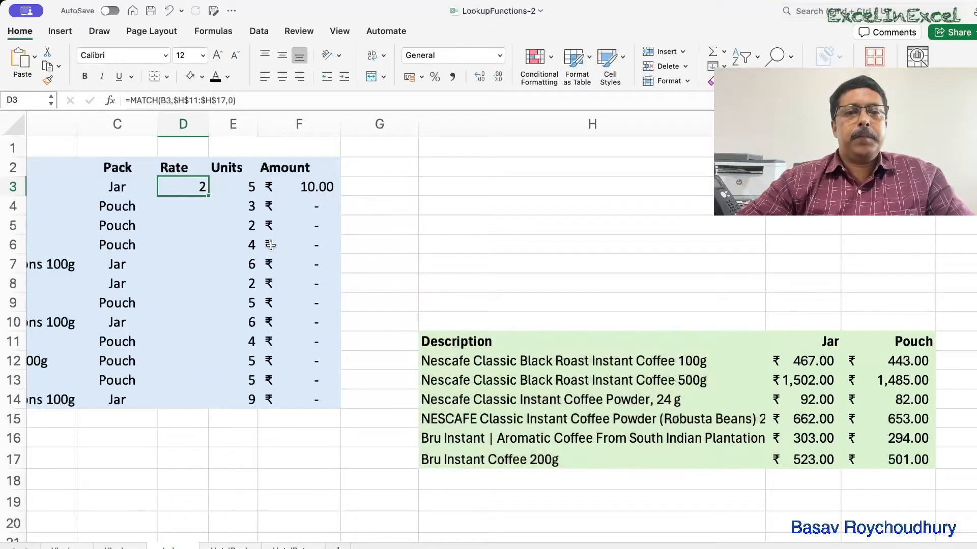
Enter =MATCH(C3,$I$11:$J$11,0) in H7 to find the pack type's column position with an exact match.
drag(486, 346, 472, 450)
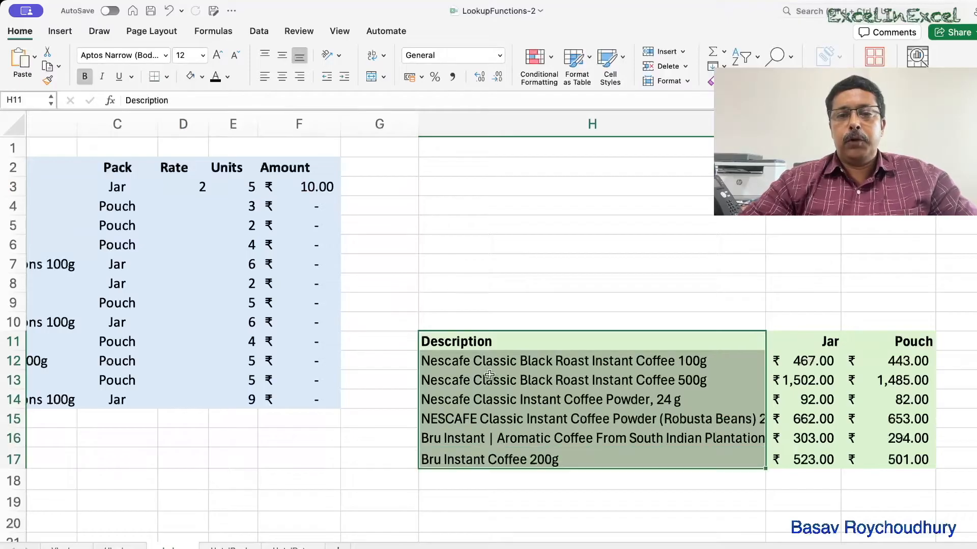
click(430, 263)
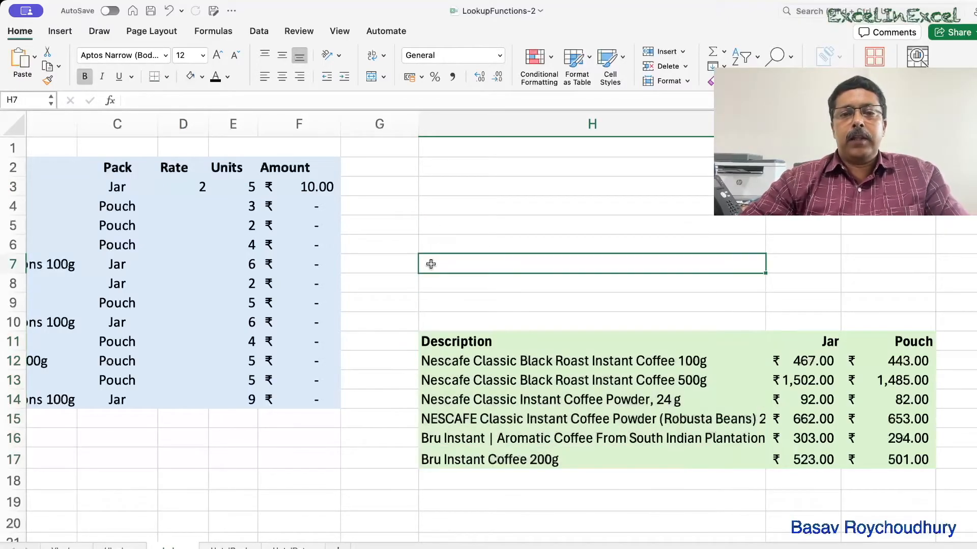
text(=match)
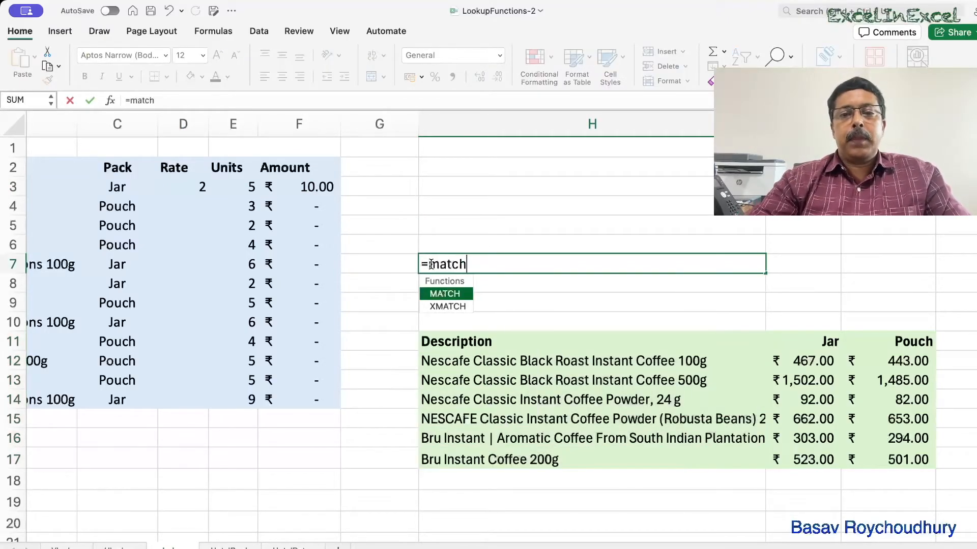
text(()
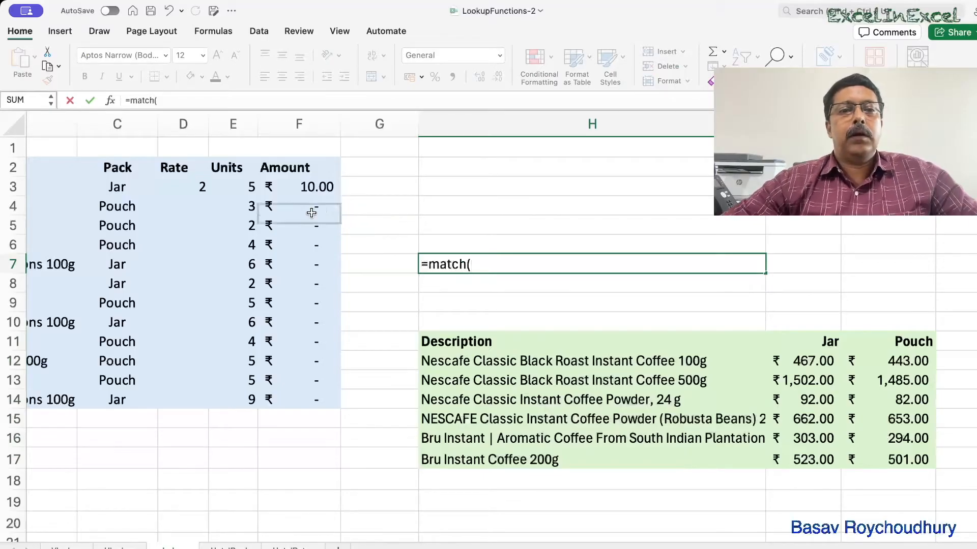
click(126, 187)
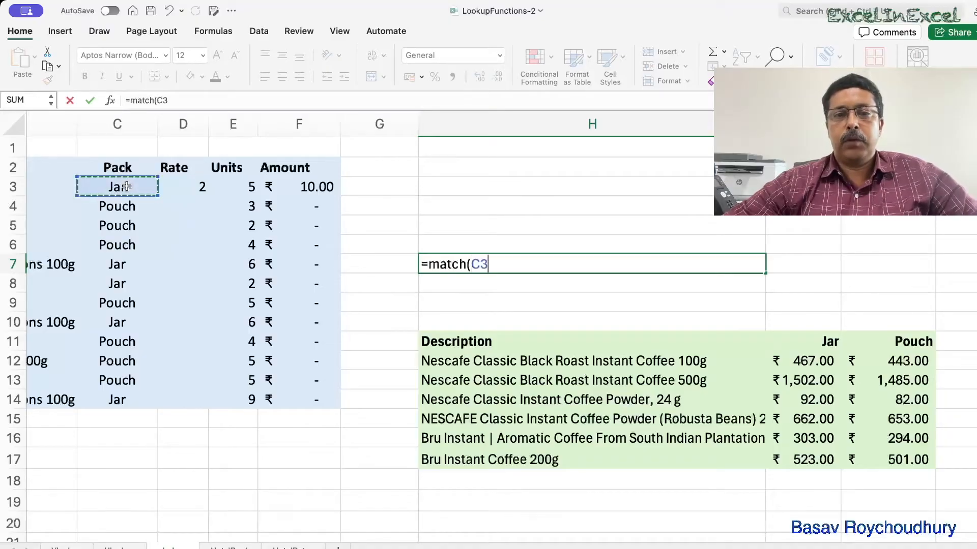
text(,)
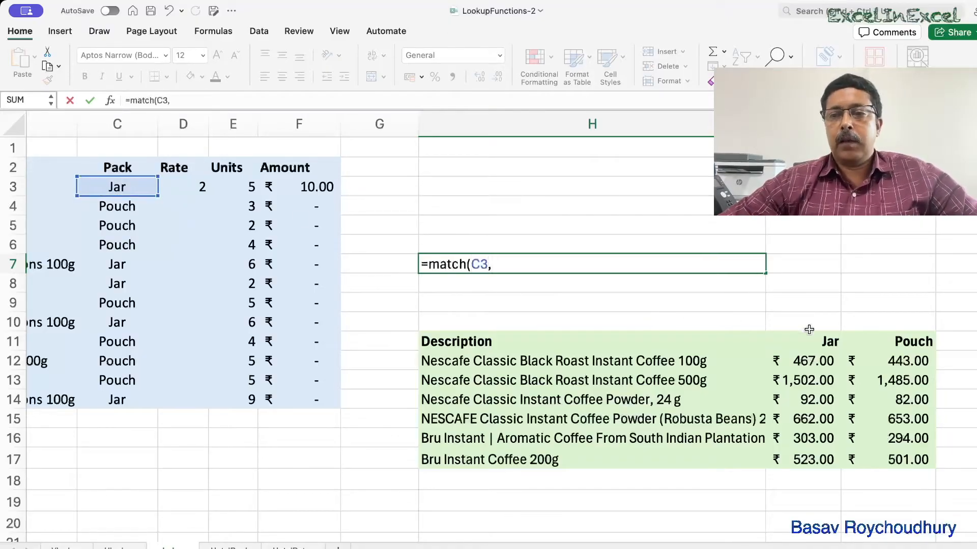
drag(804, 340, 887, 341)
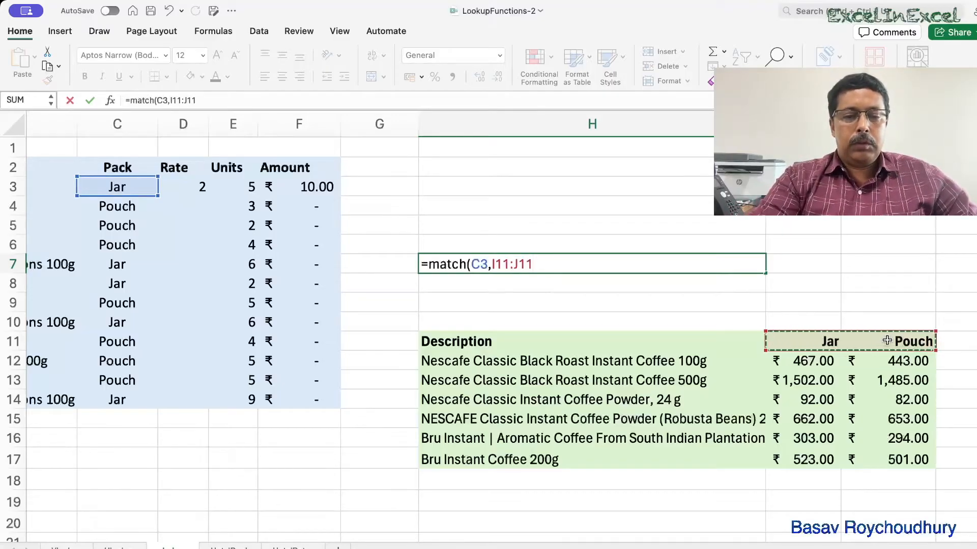
key(F4)
text(,)
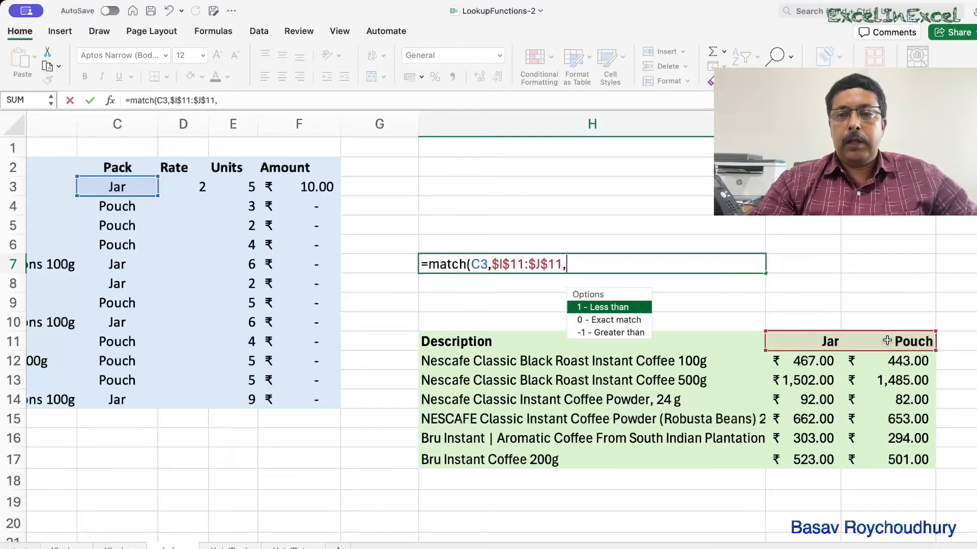
key(Down)
key(Tab)
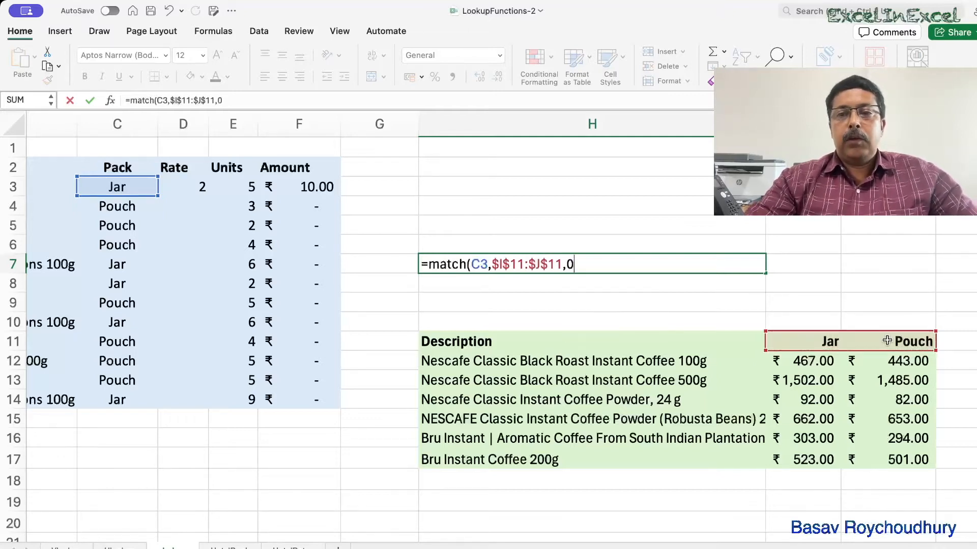
key(Return)
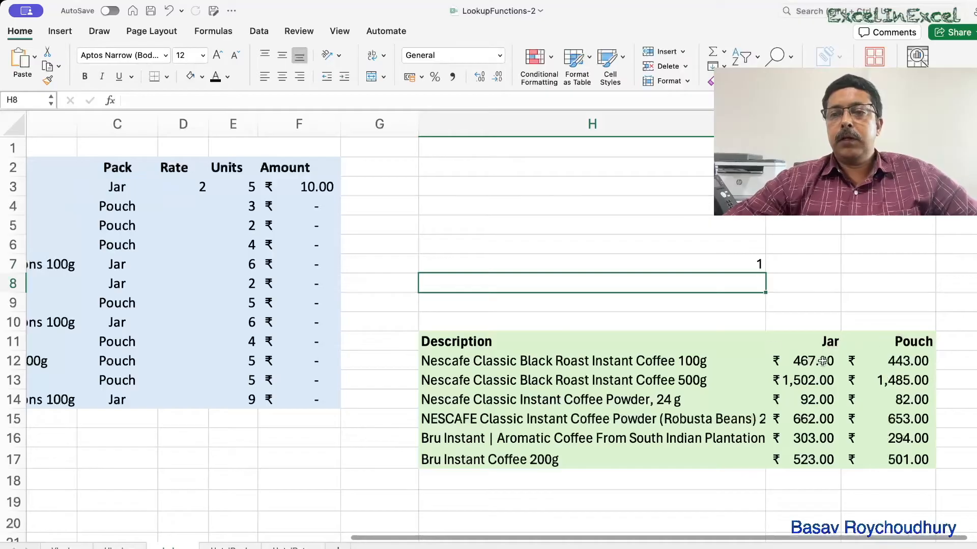
Edit D3 to wrap its MATCH formula in INDEX, using $H$11:$J$17 as the INDEX array.
click(762, 262)
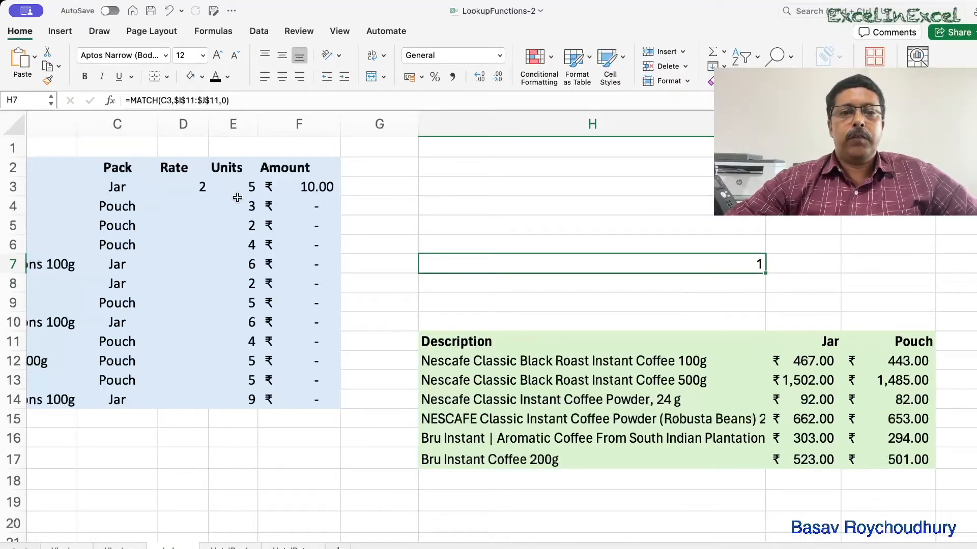
click(206, 187)
click(594, 269)
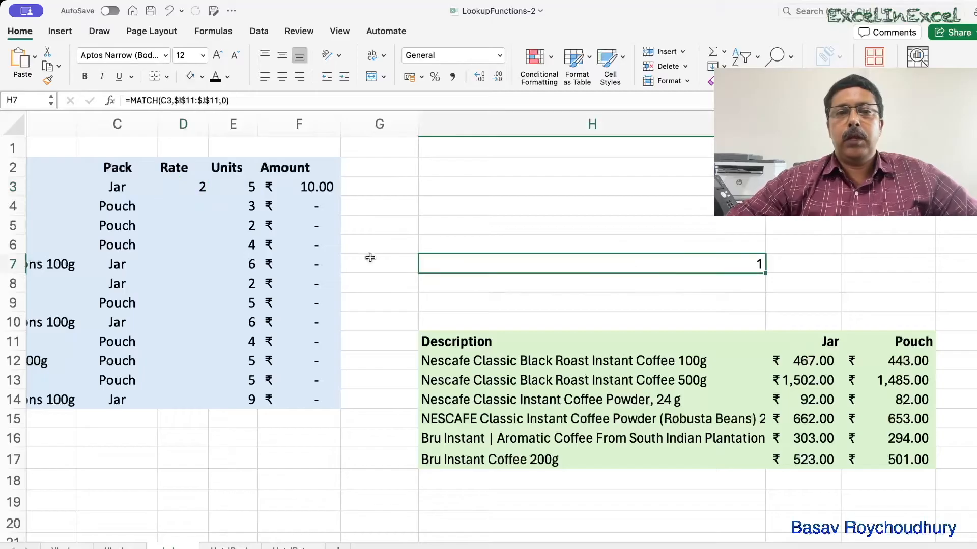
double_click(177, 185)
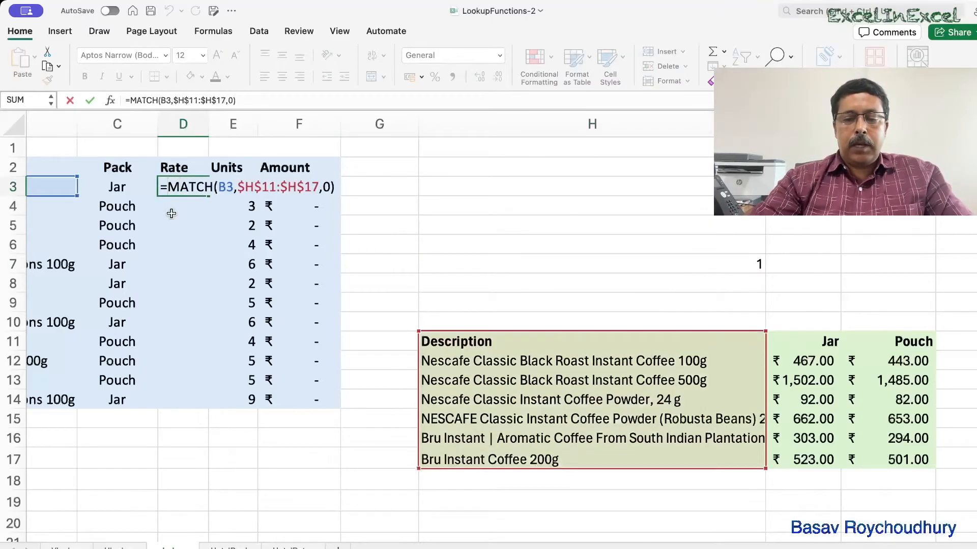
text(in)
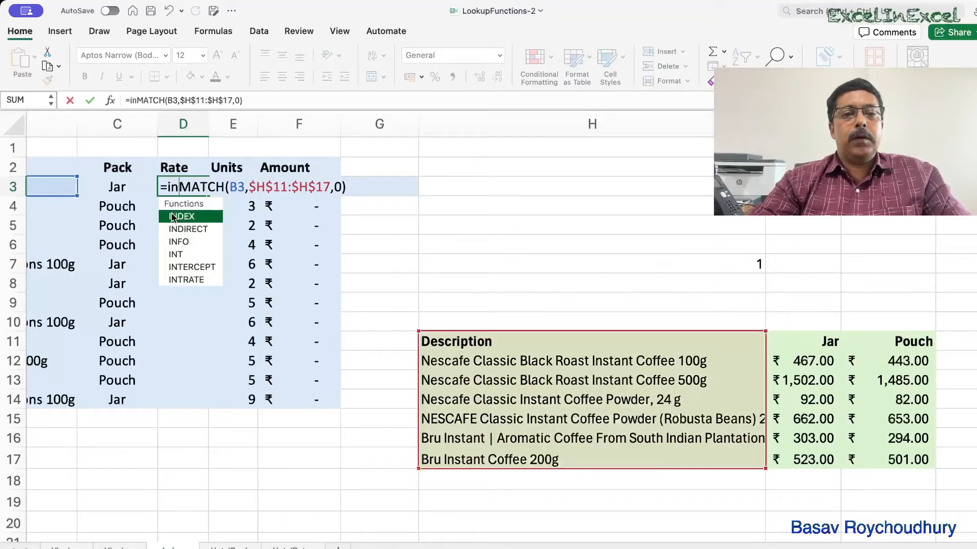
double_click(172, 217)
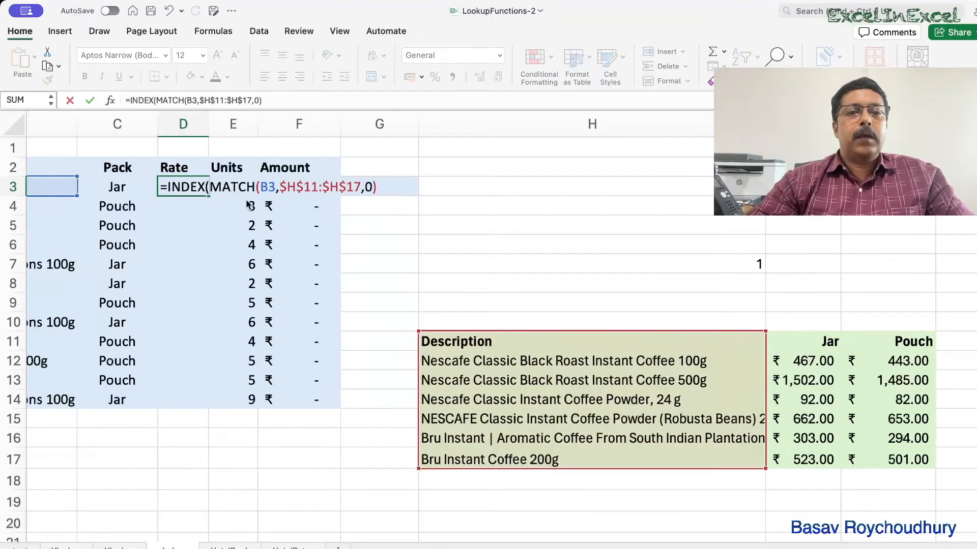
drag(440, 341, 855, 459)
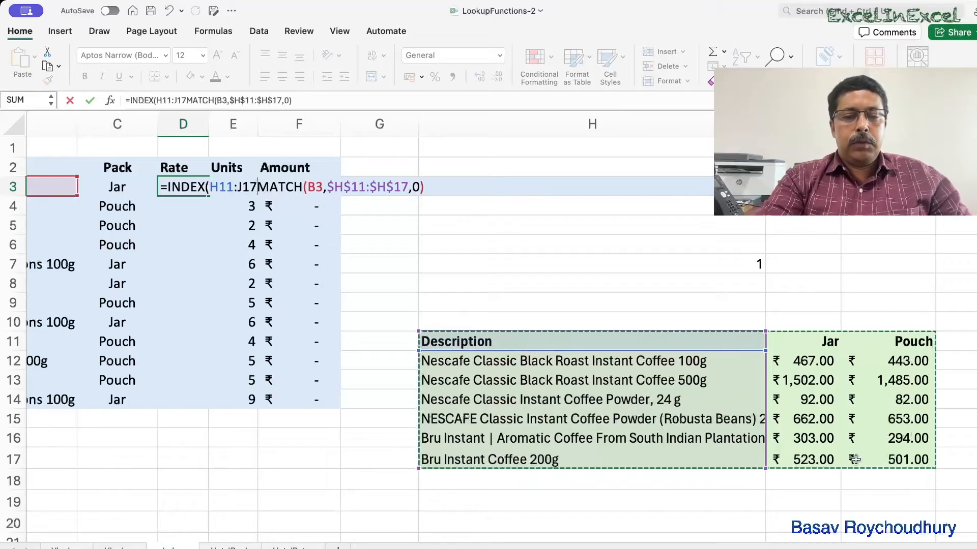
key(F4)
text(,)
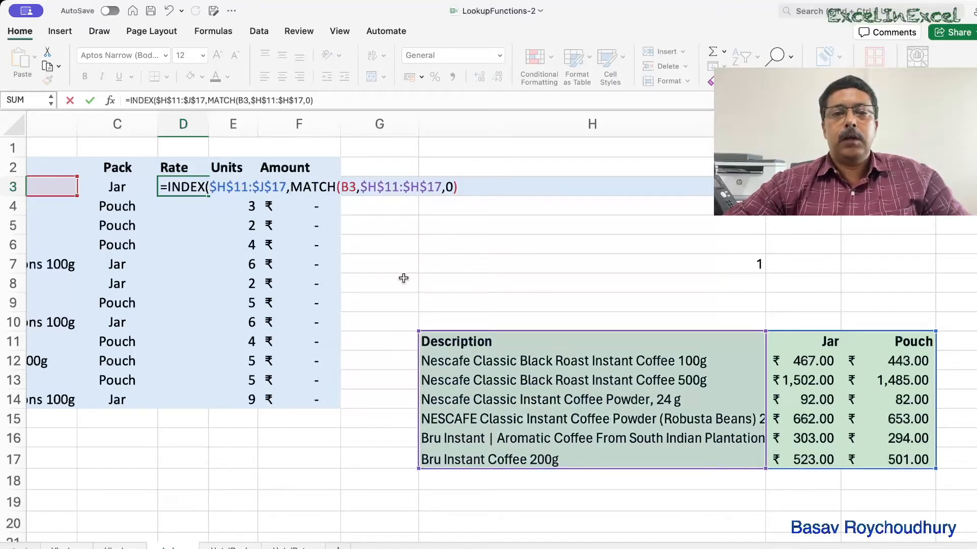
Add MATCH(C3,$I$11:$J$11,0) as the INDEX column argument in D3 and enter the formula.
scroll(403, 278, right, 1)
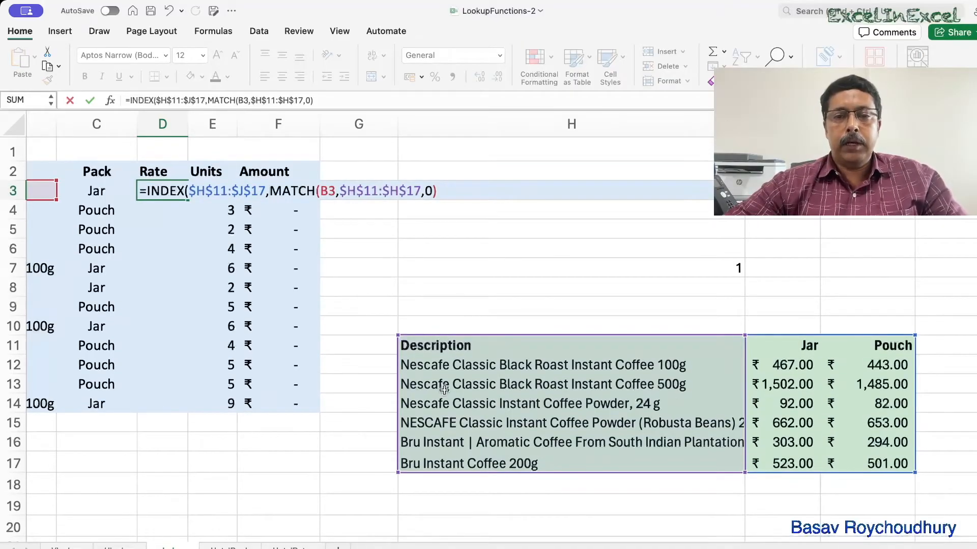
scroll(442, 390, right, 3)
scroll(444, 390, left, 1)
scroll(444, 390, right, 1)
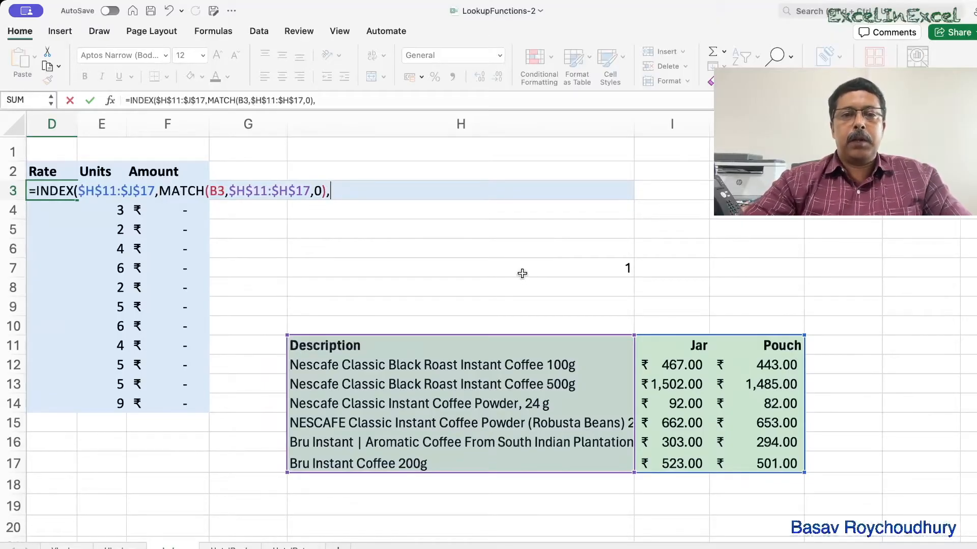
text(match)
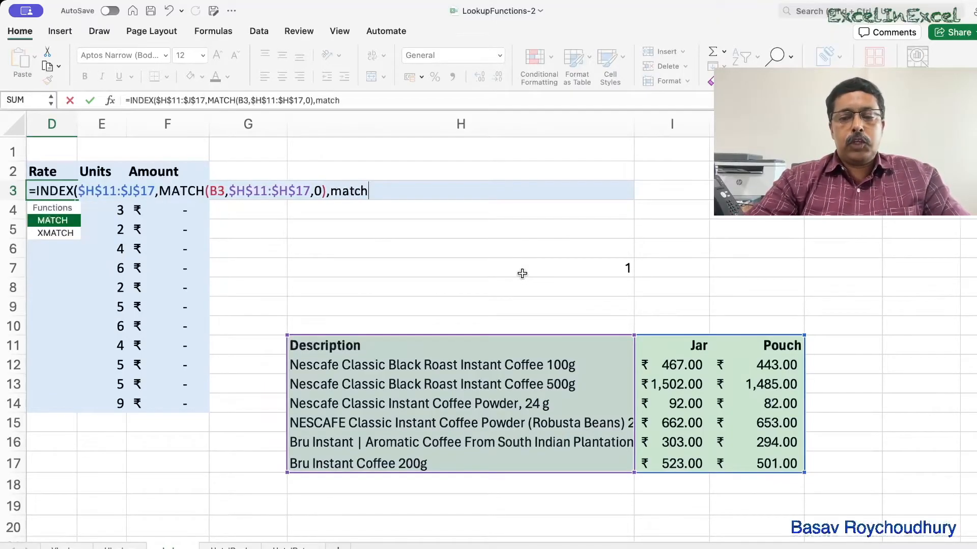
text(()
scroll(257, 231, left, 2)
scroll(205, 227, right, 2)
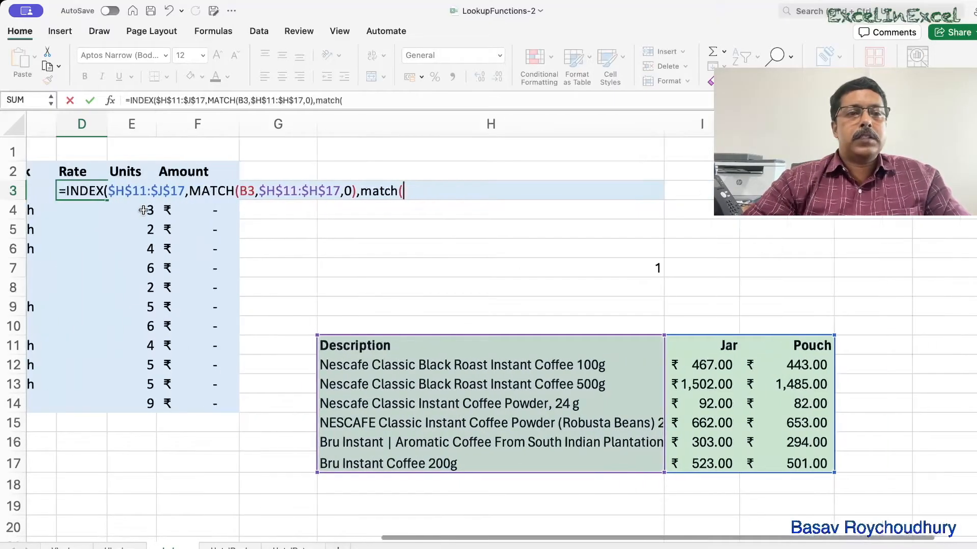
scroll(147, 269, left, 2)
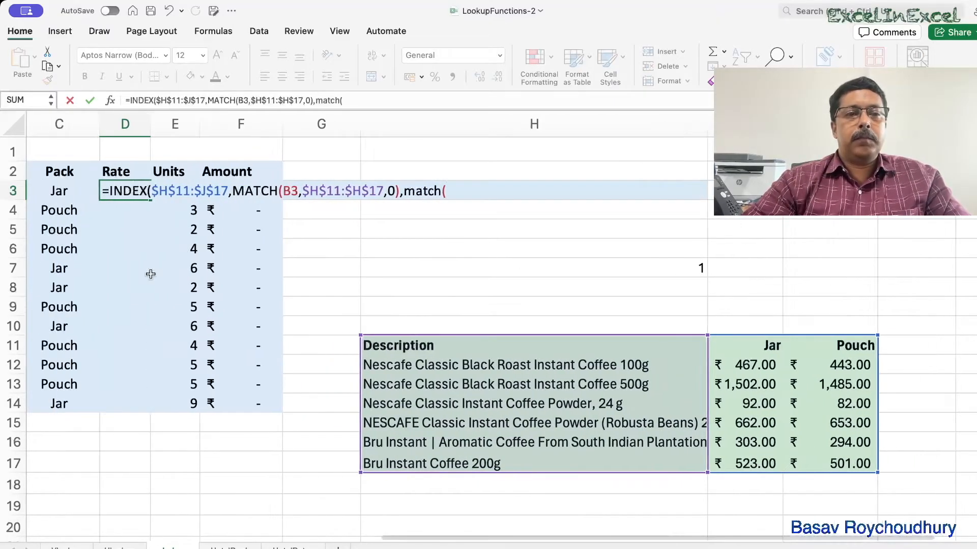
click(108, 182)
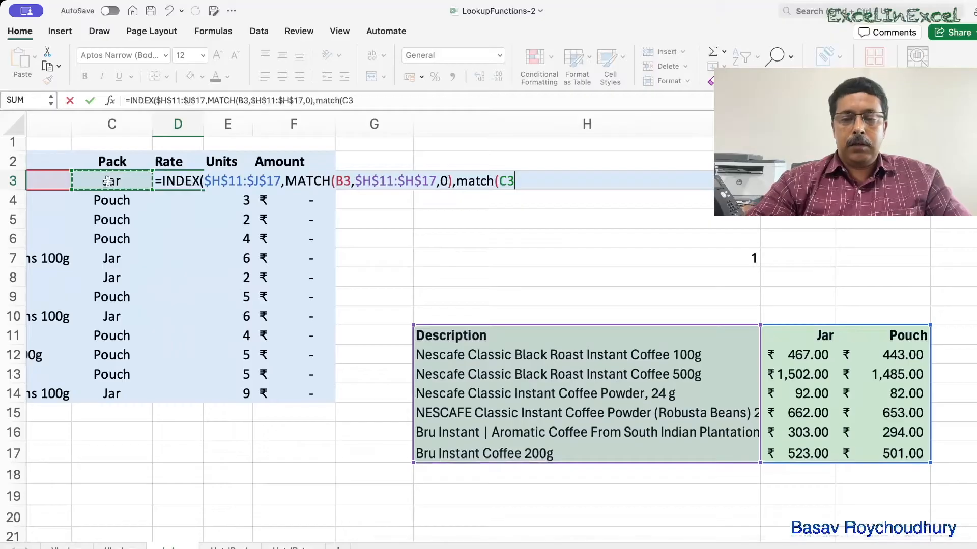
text(,)
scroll(367, 320, right, 3)
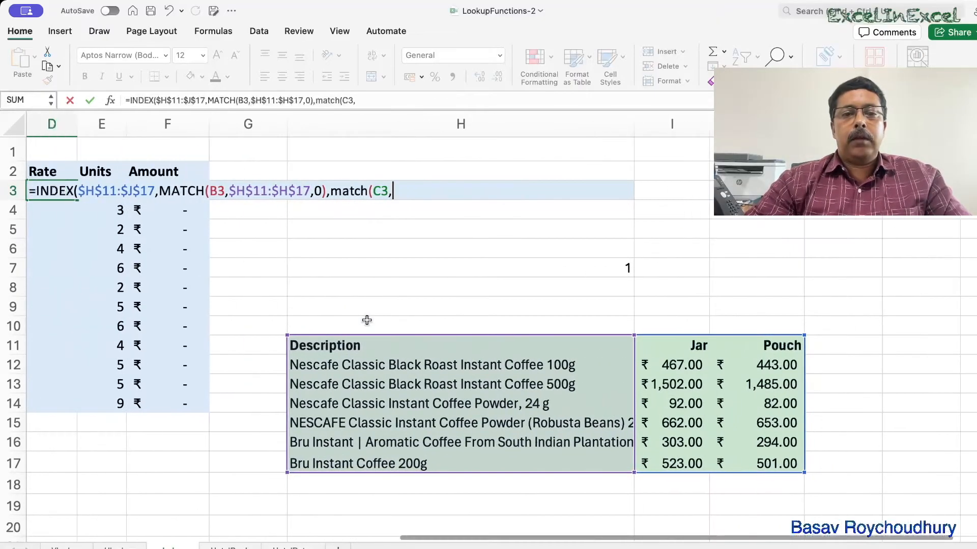
drag(650, 345, 744, 351)
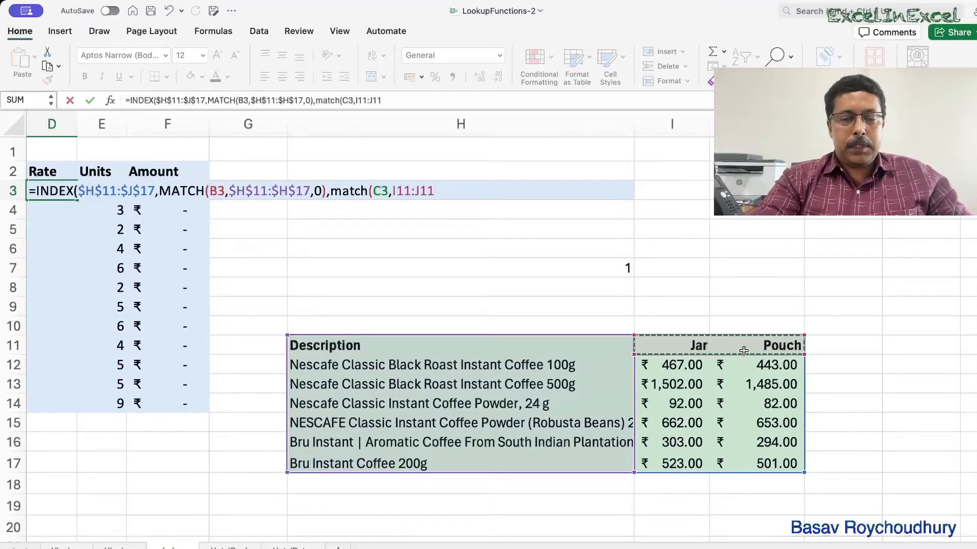
key(F4)
text(,)
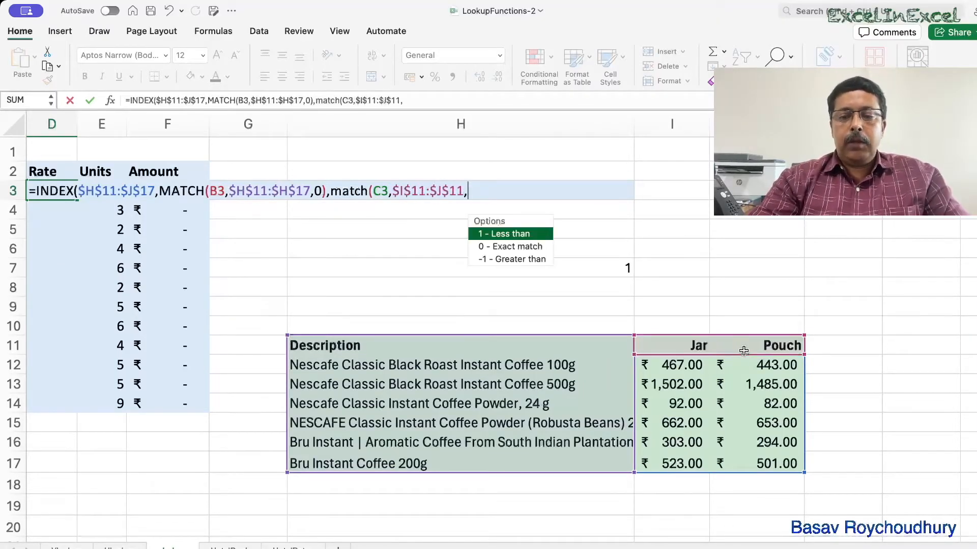
text(0)
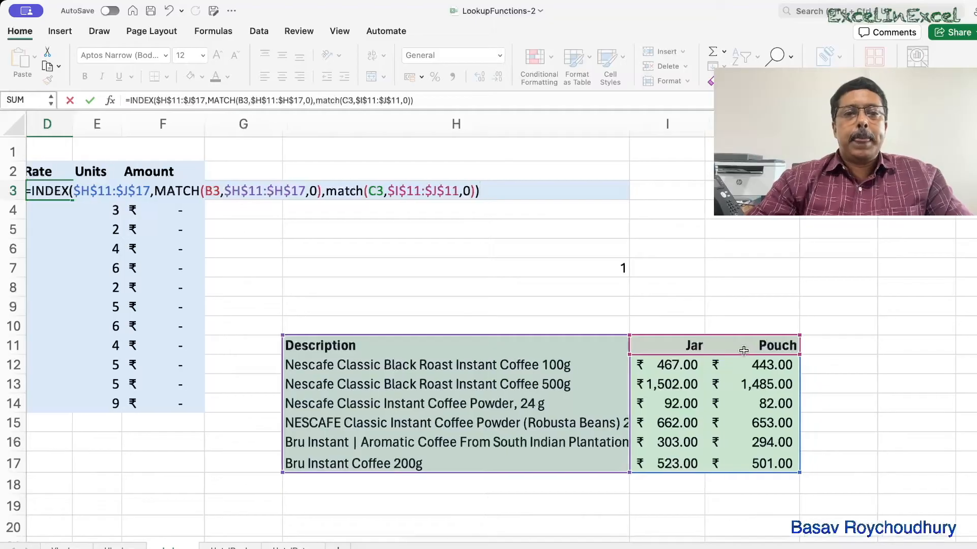
scroll(741, 349, right, 3)
scroll(618, 386, left, 5)
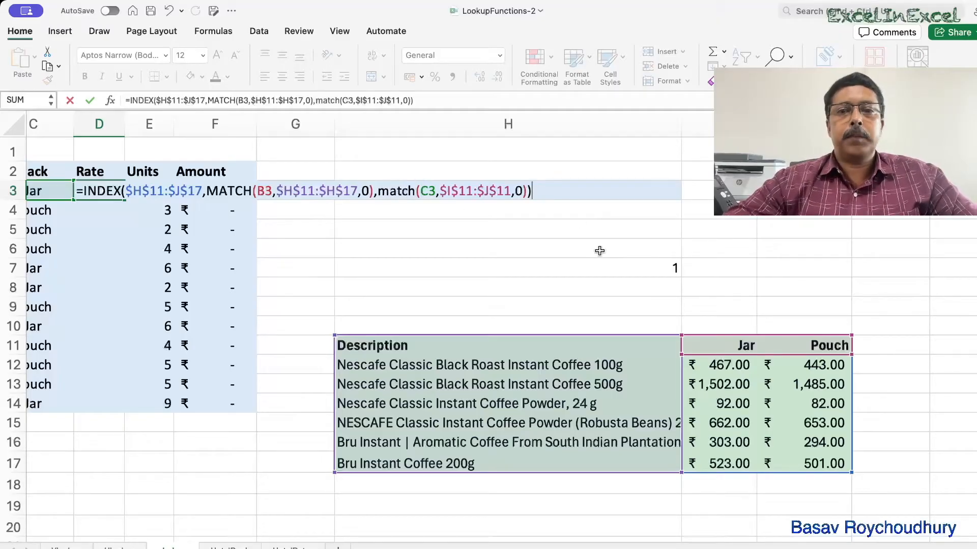
key(Return)
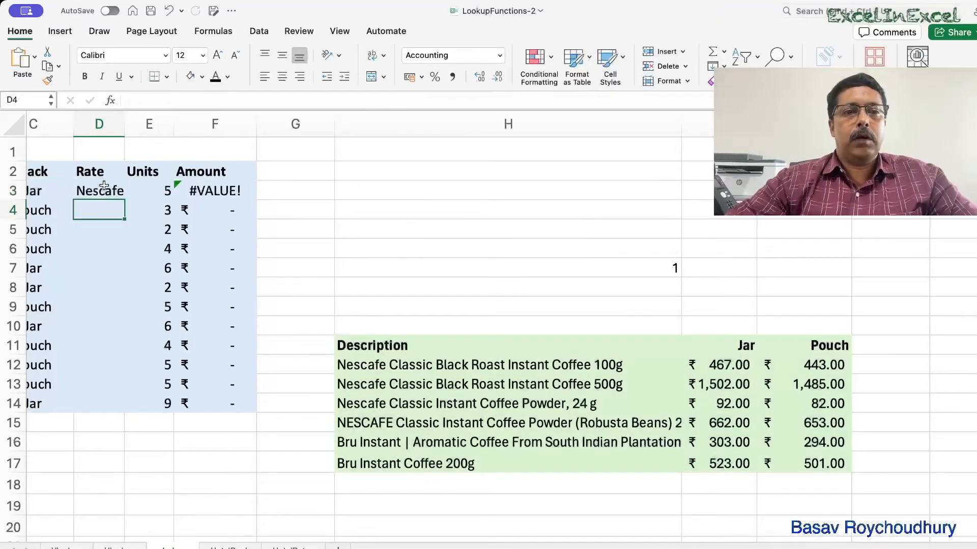
Examine the INDEX formula in D3 across the sheet and the pack-type MATCH helper in H7.
click(102, 190)
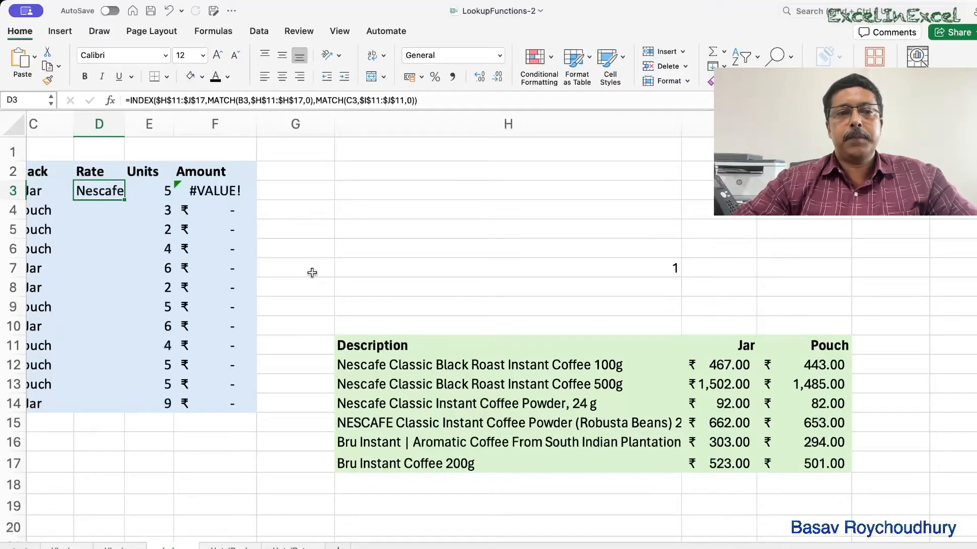
double_click(106, 191)
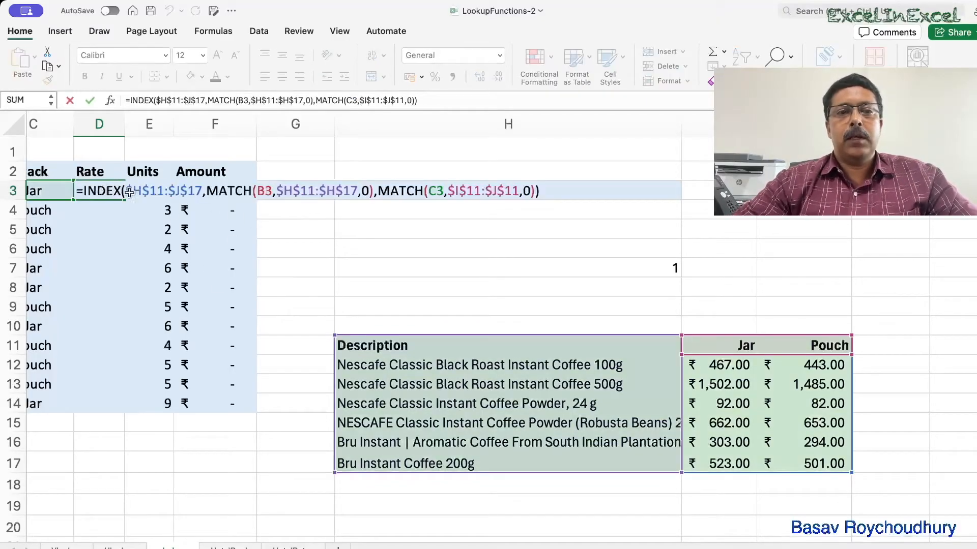
scroll(246, 200, left, 5)
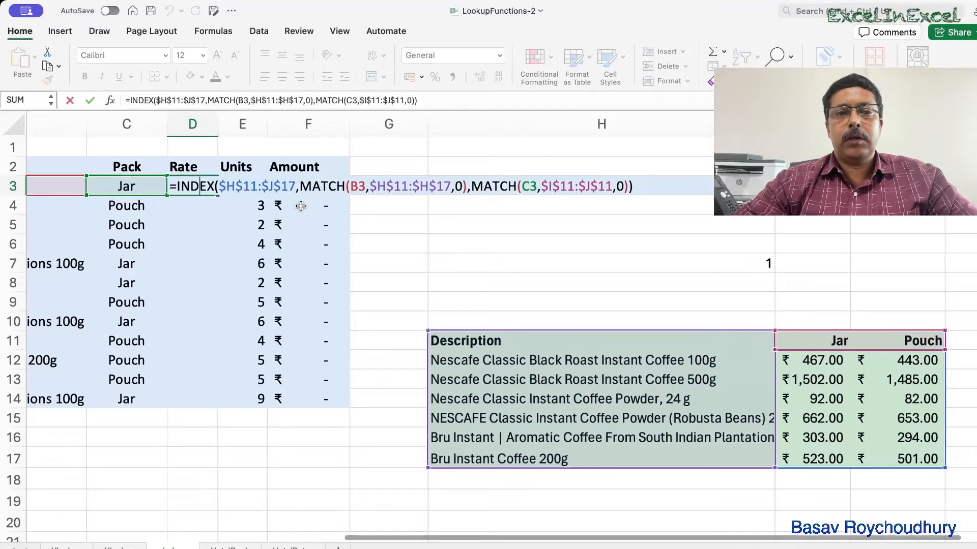
scroll(157, 195, left, 6)
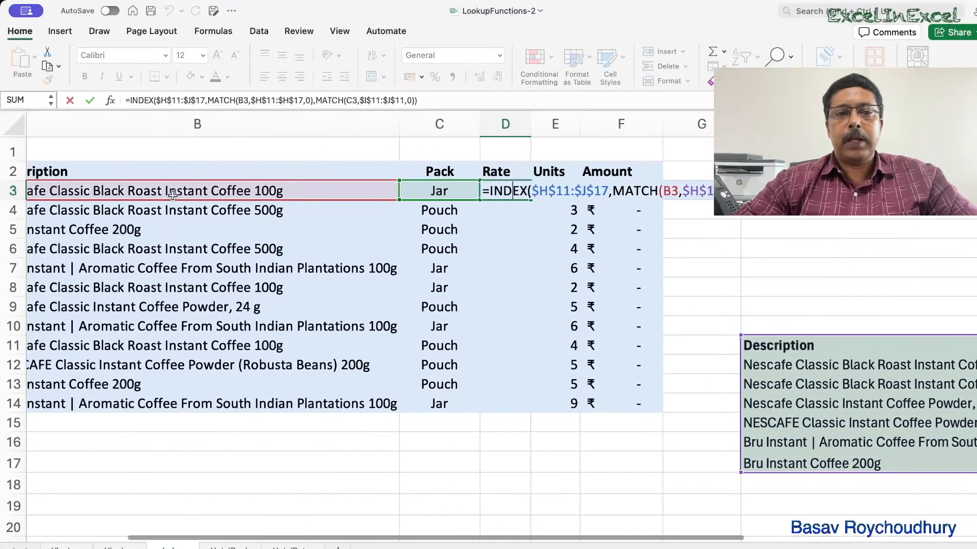
scroll(173, 195, right, 1)
scroll(173, 195, left, 1)
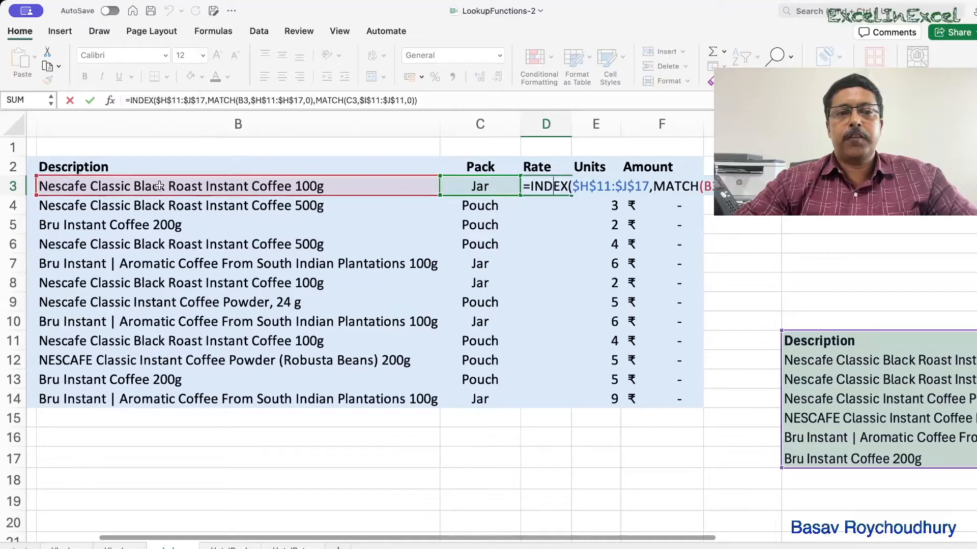
scroll(194, 190, right, 3)
scroll(194, 190, right, 9)
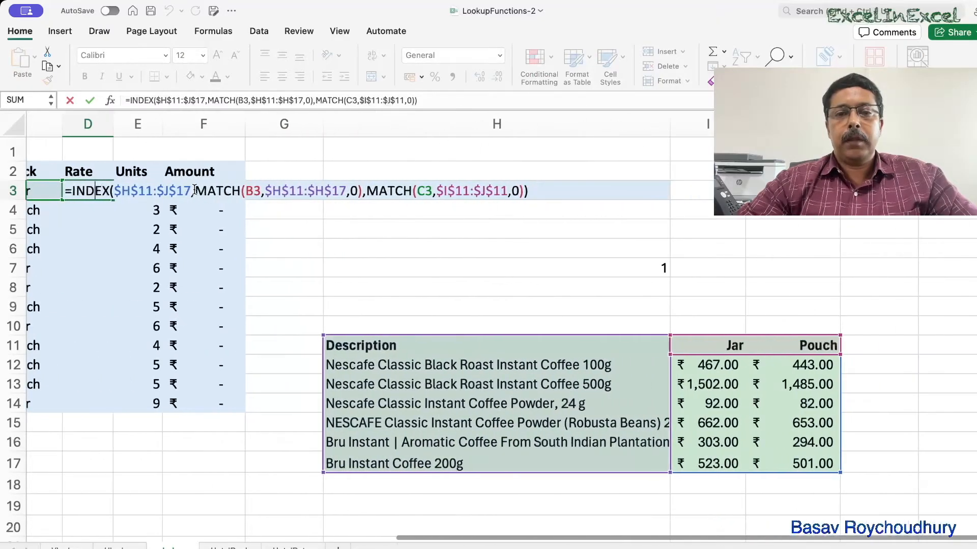
scroll(427, 350, left, 1)
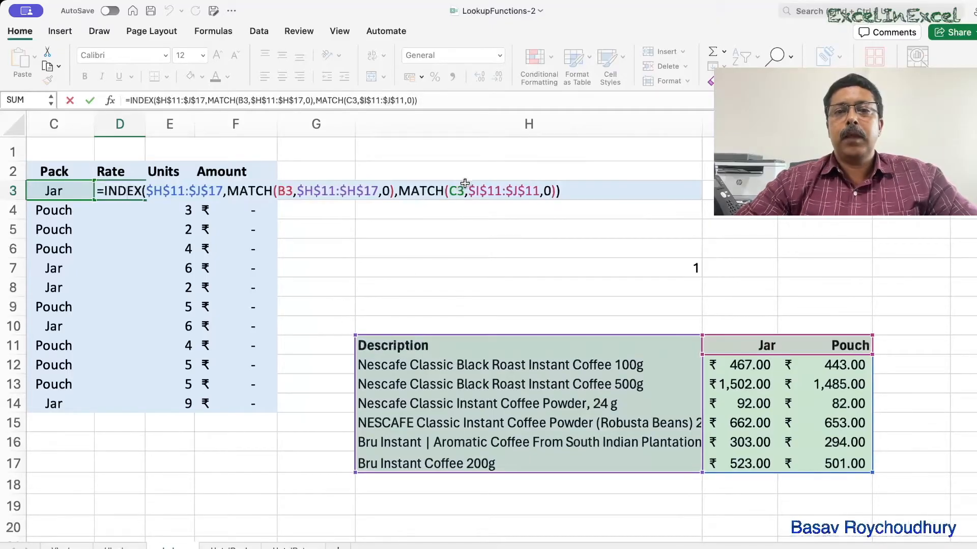
scroll(669, 274, right, 3)
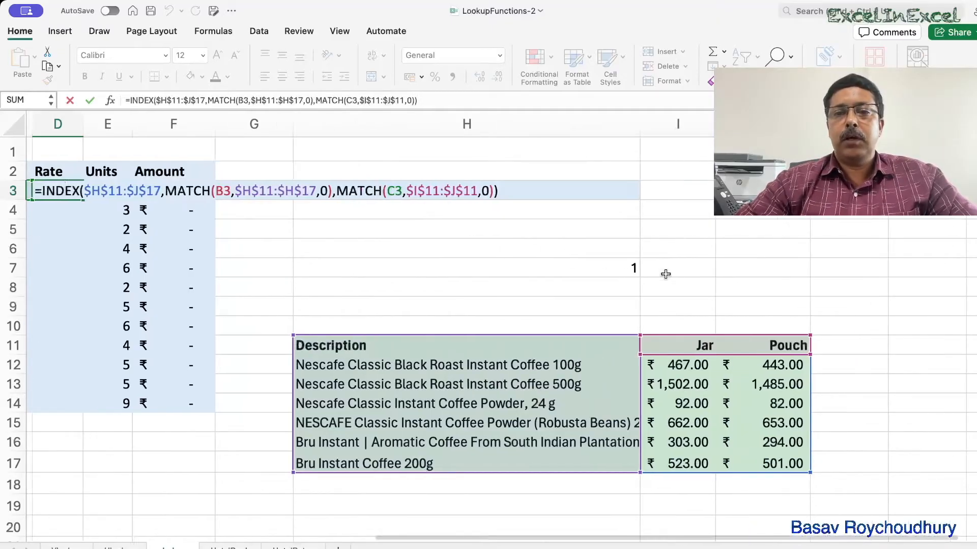
scroll(161, 211, left, 3)
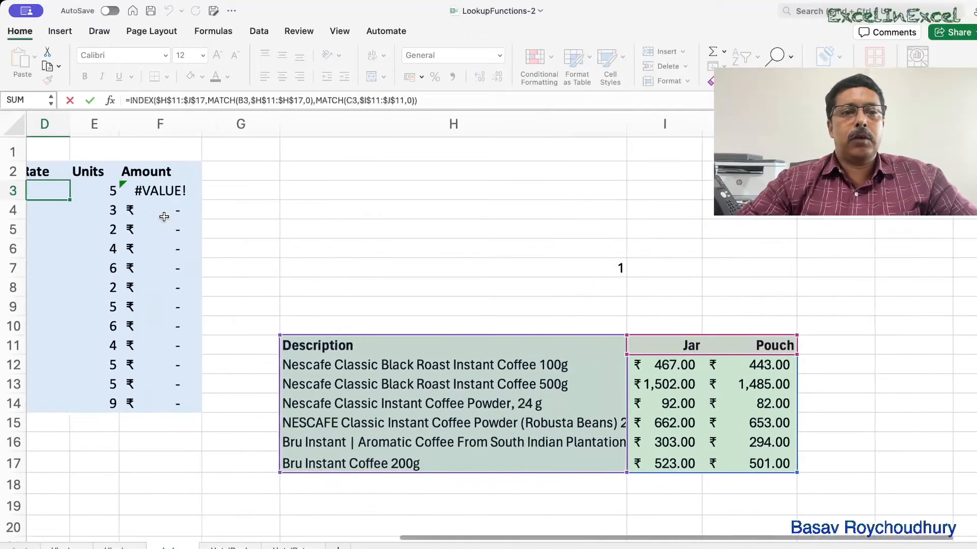
scroll(407, 269, right, 3)
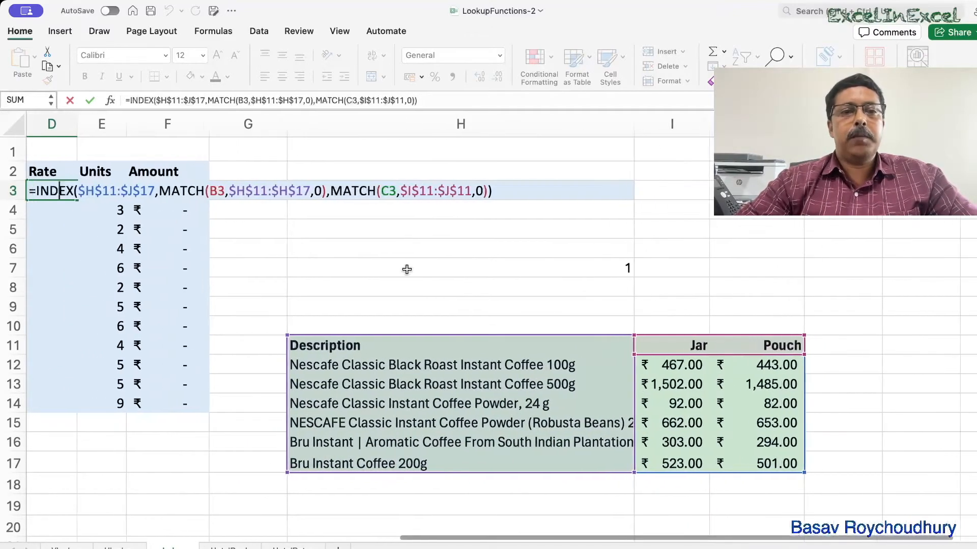
click(448, 269)
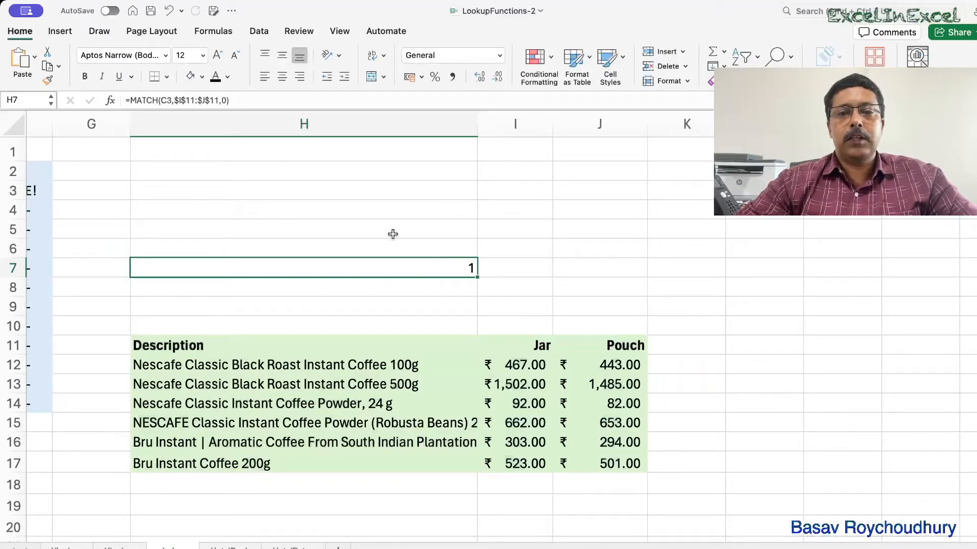
scroll(383, 260, left, 5)
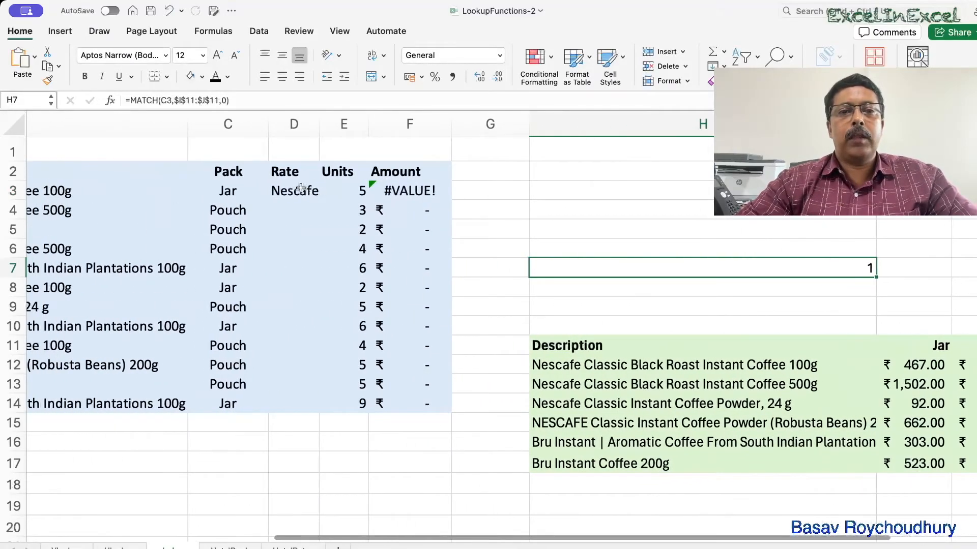
Add +1 to the column MATCH argument in D3's INDEX formula and enter it.
click(293, 191)
click(415, 101)
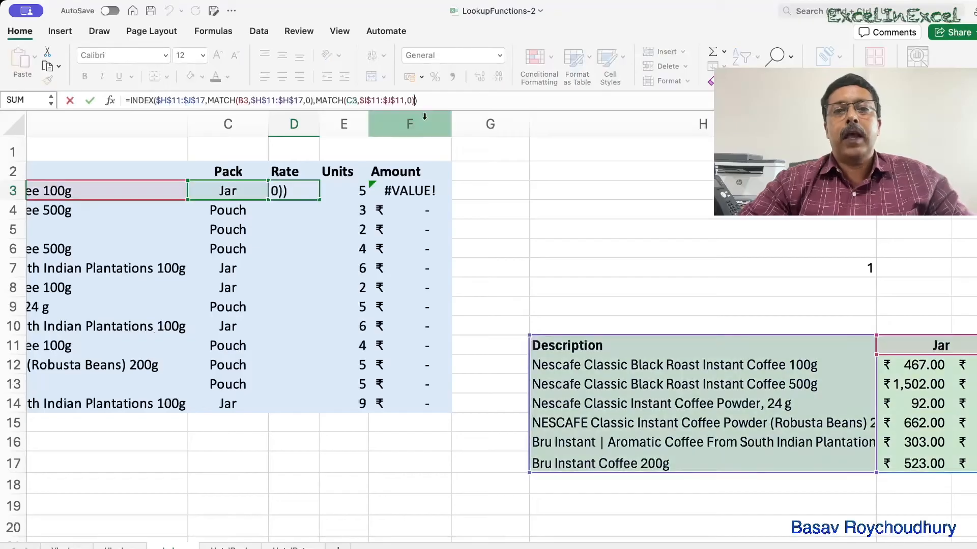
text(+1)
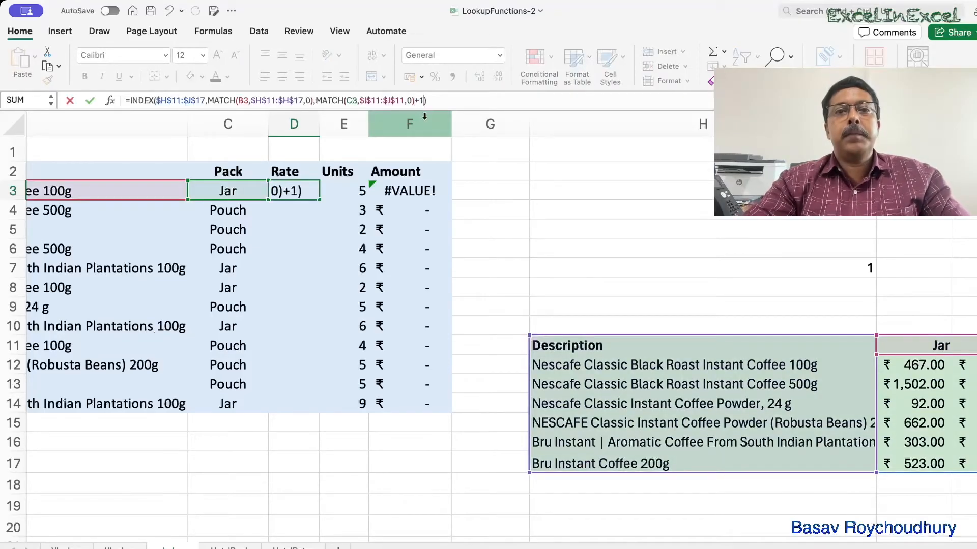
key(Return)
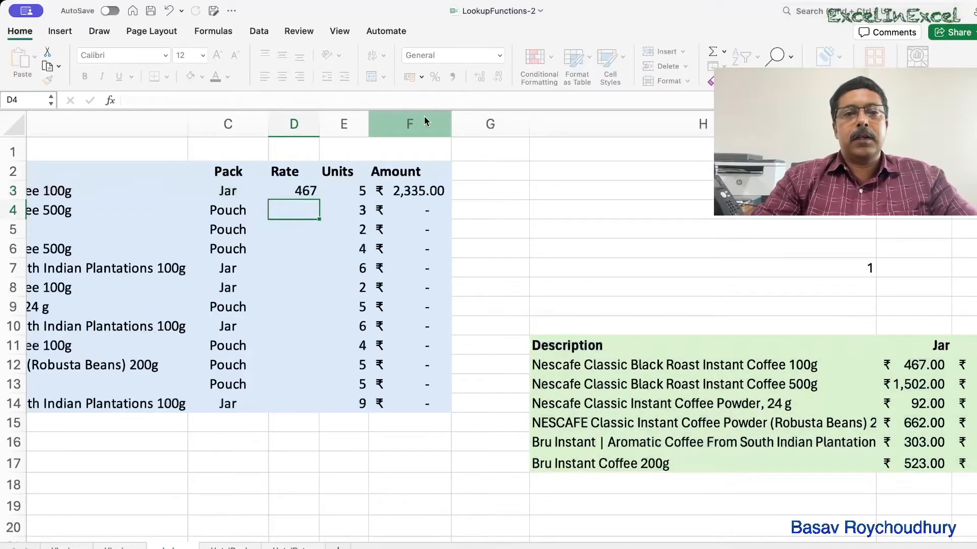
Fill D3's formula down the Rate column to D14.
scroll(544, 248, right, 2)
scroll(545, 247, left, 1)
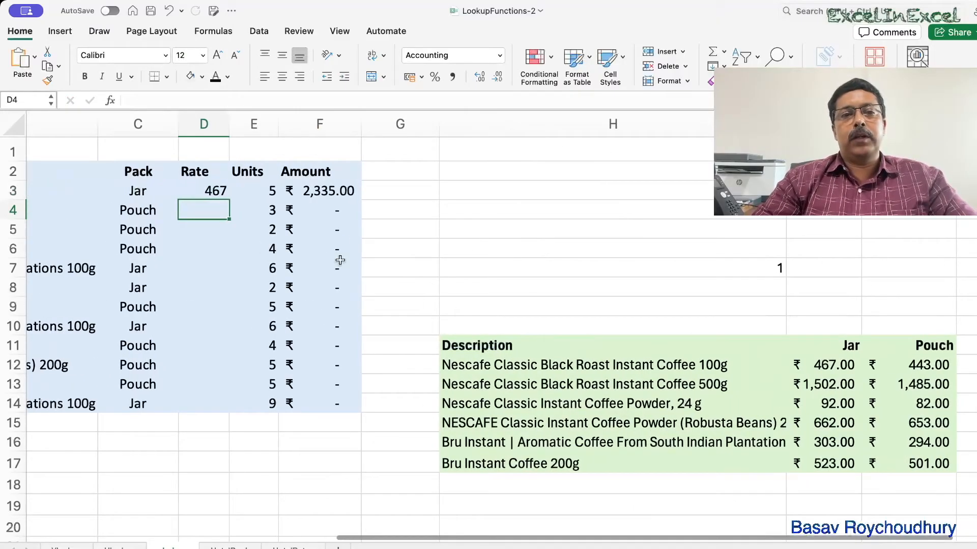
click(219, 191)
drag(230, 202, 242, 410)
Compare the filled rates against the price table and check the formula copied into D14.
scroll(484, 283, left, 10)
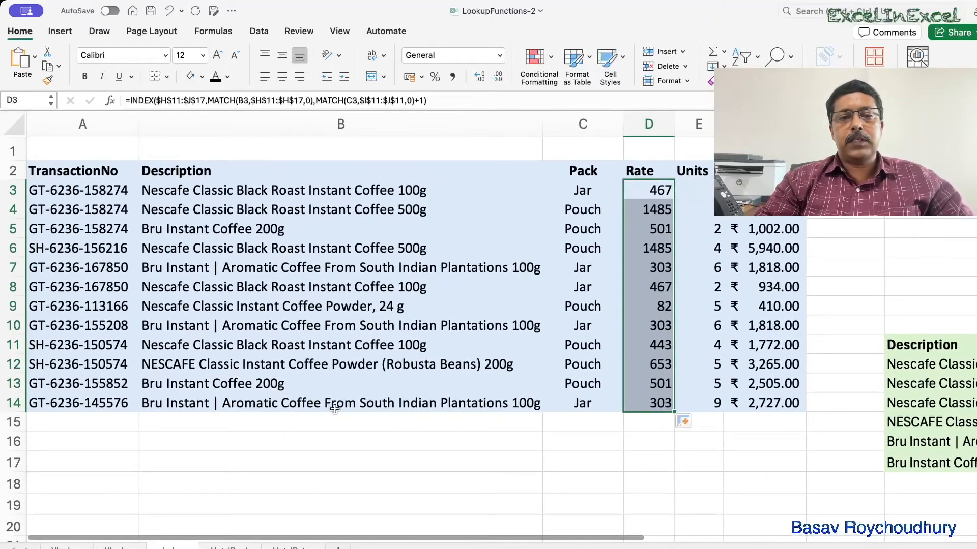
scroll(274, 403, right, 5)
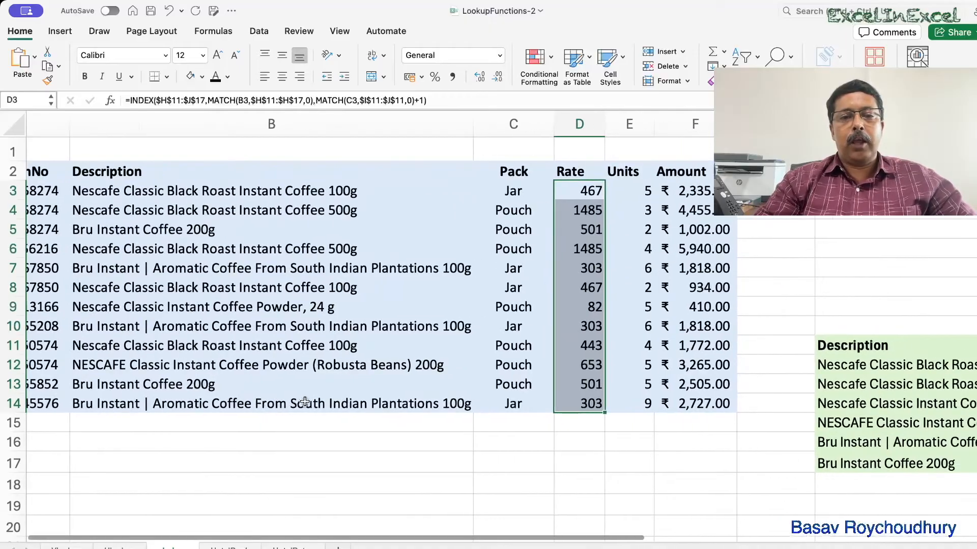
scroll(331, 404, right, 5)
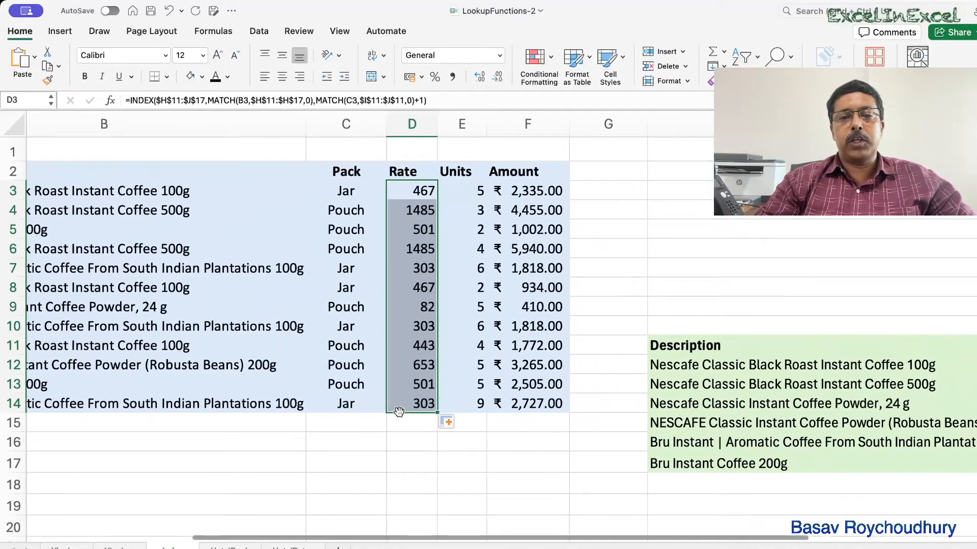
scroll(458, 411, right, 4)
scroll(457, 412, down, 2)
scroll(458, 411, right, 3)
scroll(458, 412, up, 1)
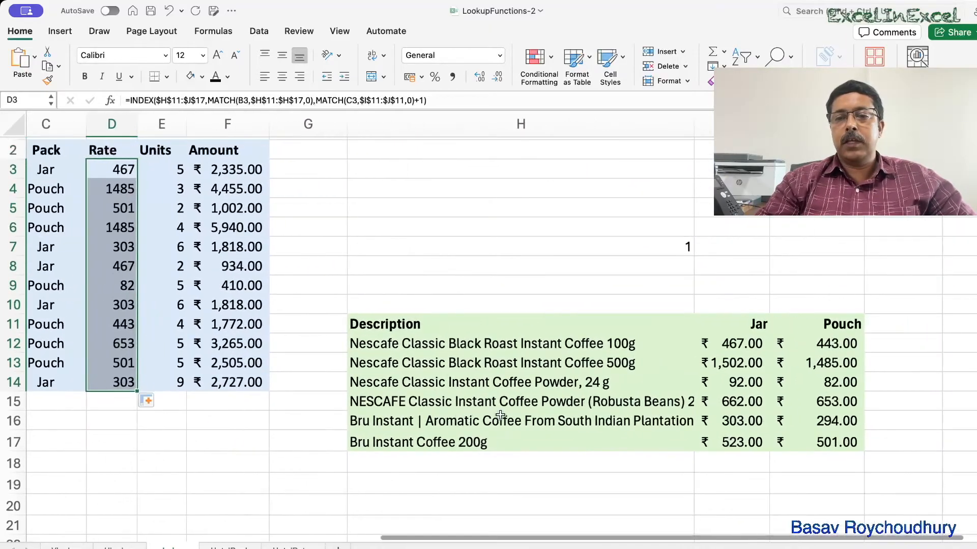
click(502, 420)
click(722, 425)
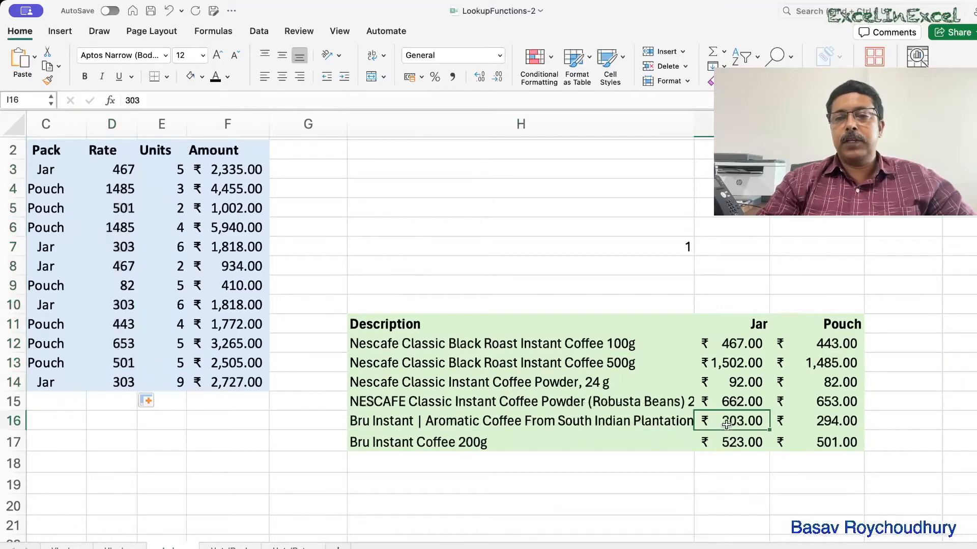
scroll(661, 427, left, 4)
scroll(661, 427, up, 1)
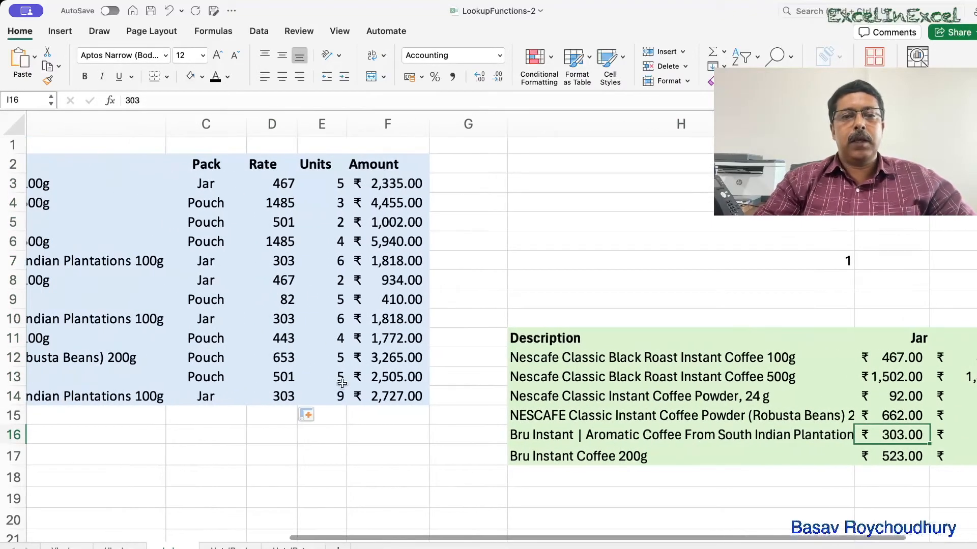
click(285, 400)
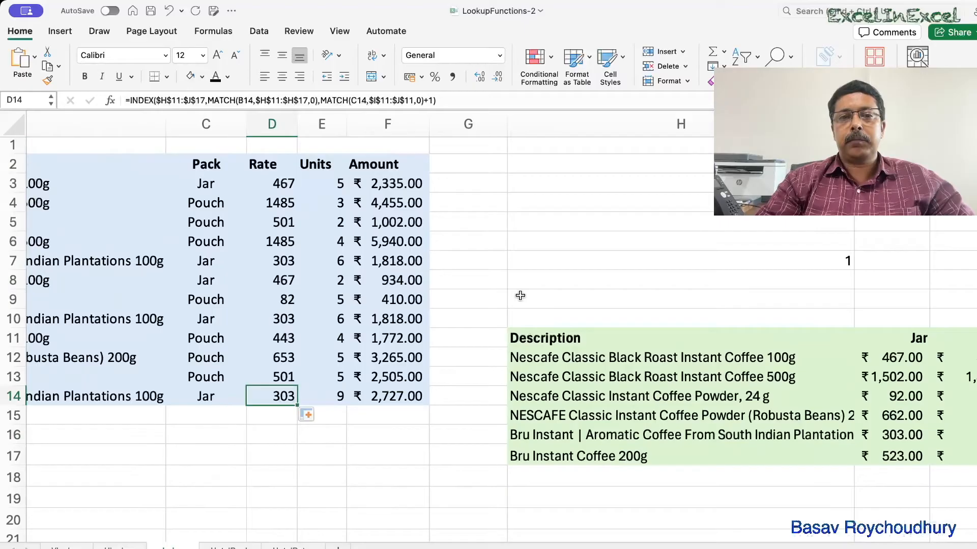
scroll(519, 293, down, 2)
scroll(519, 293, left, 4)
scroll(520, 295, up, 1)
scroll(519, 295, left, 1)
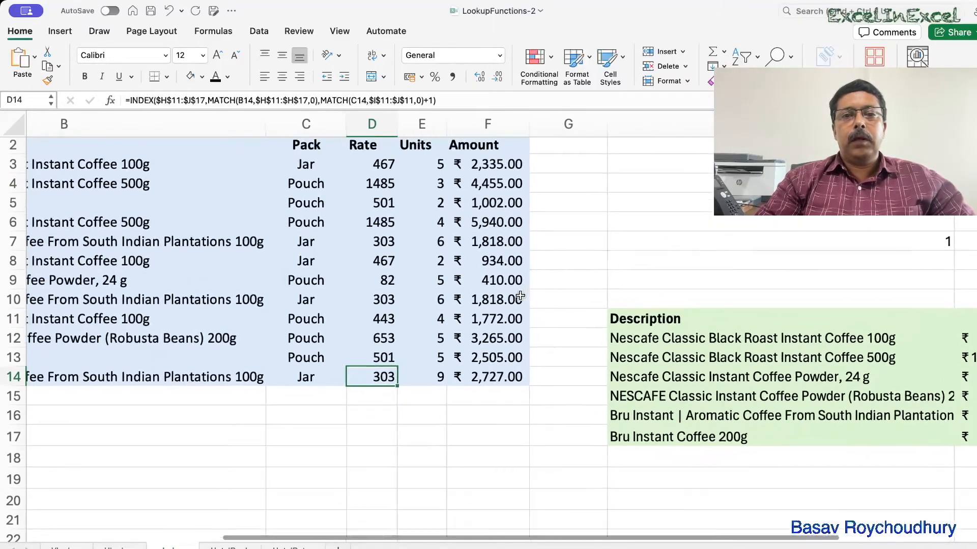
Apply Accounting number format to rates D3:D14 and widen column D to fit.
drag(377, 168, 371, 379)
click(409, 76)
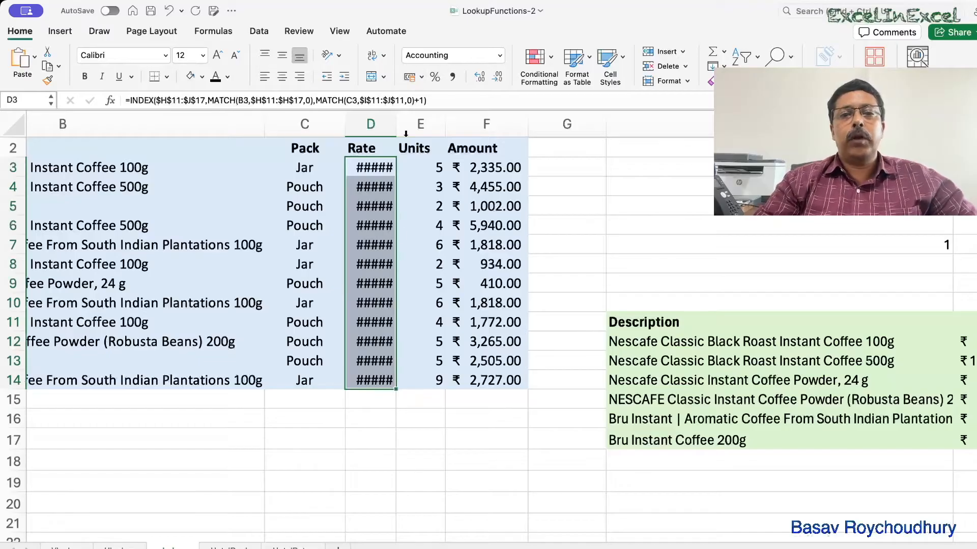
drag(393, 127, 421, 127)
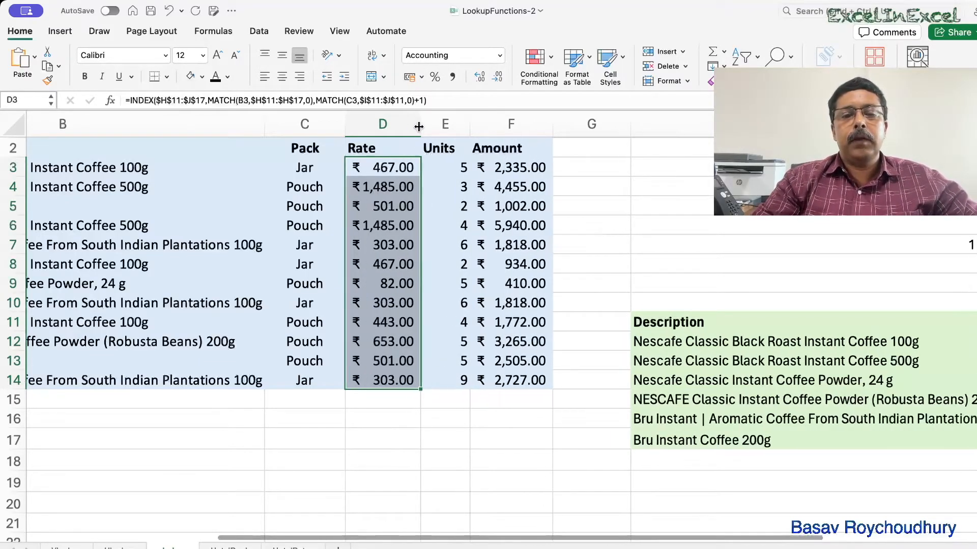
Inspect the copied rate formula in D8 and the amount formula in F7.
scroll(366, 283, right, 5)
scroll(355, 283, right, 2)
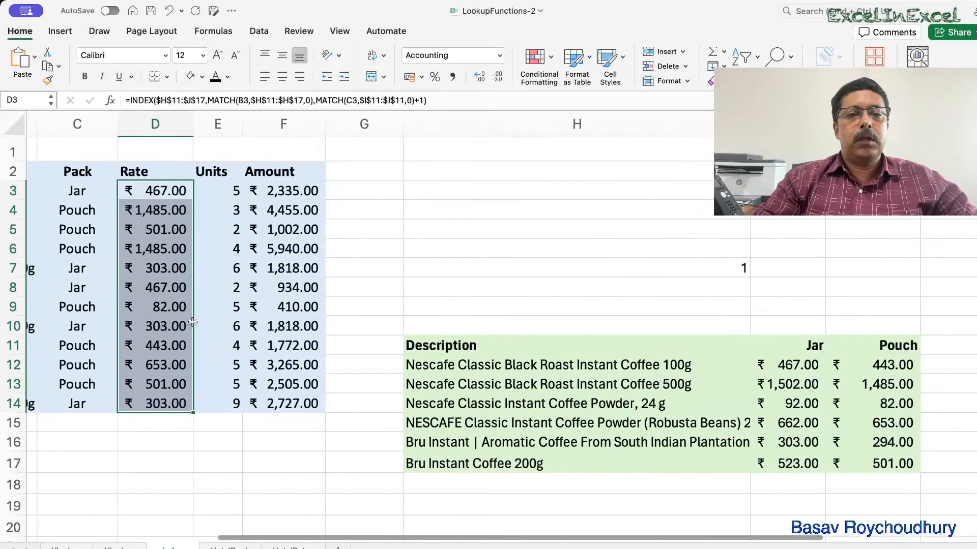
double_click(141, 287)
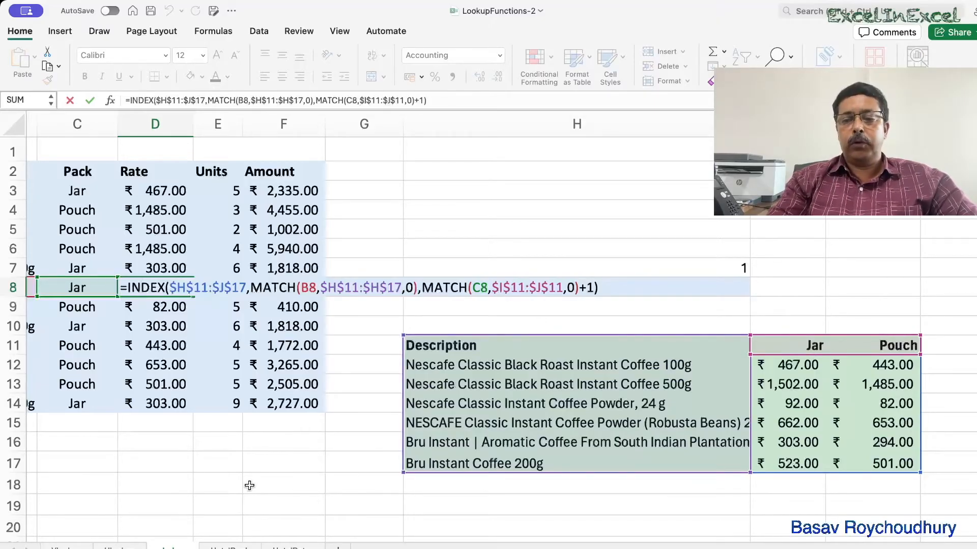
key(Return)
scroll(249, 486, left, 3)
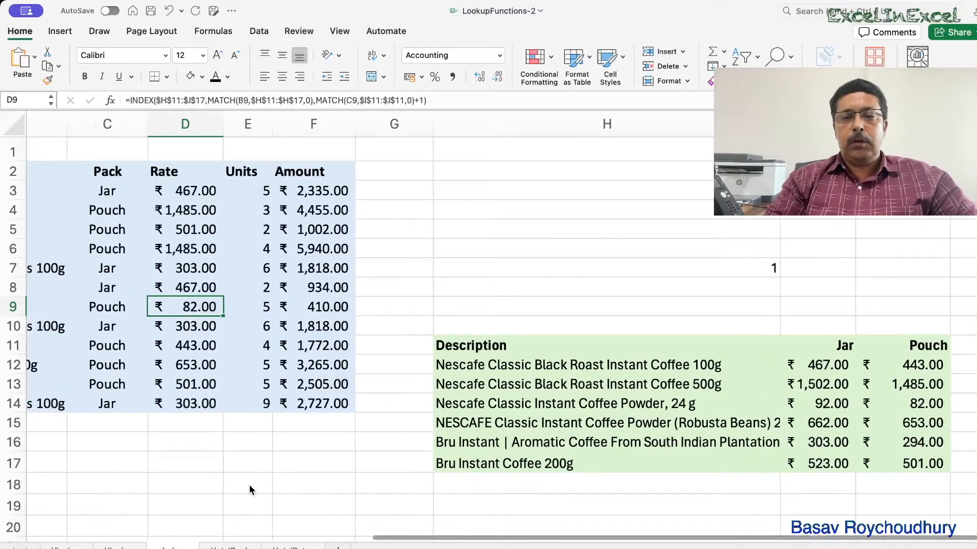
scroll(250, 484, right, 3)
scroll(250, 484, left, 5)
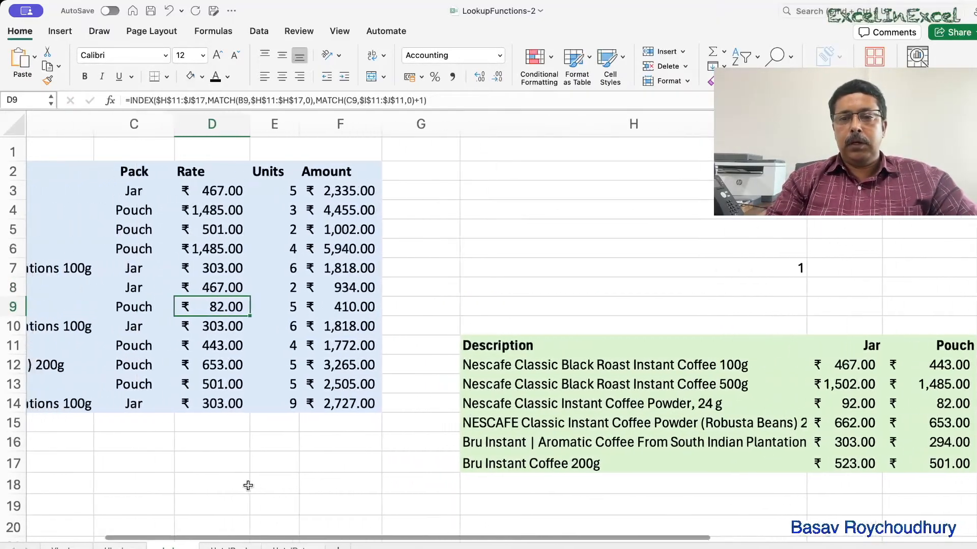
scroll(247, 486, left, 5)
scroll(247, 486, right, 1)
scroll(248, 486, right, 5)
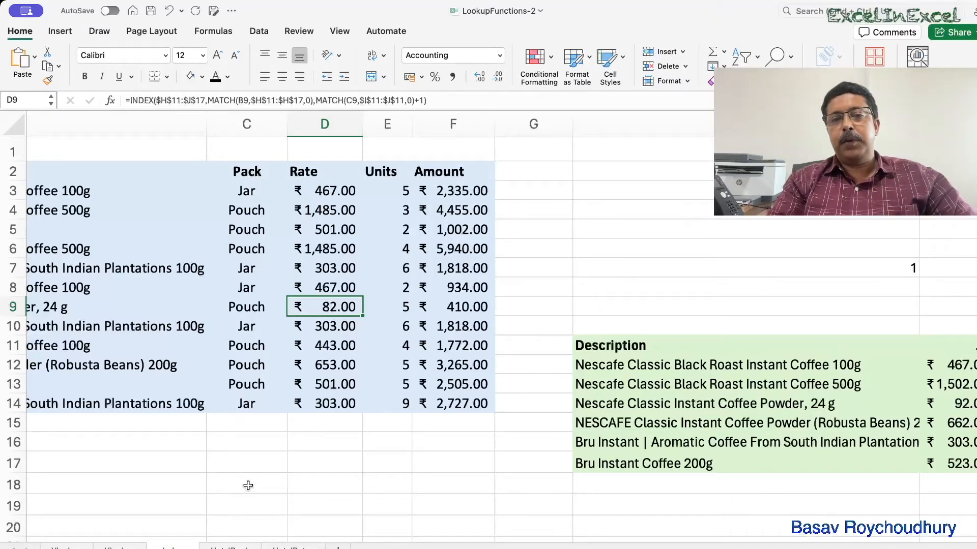
scroll(248, 486, right, 3)
scroll(247, 485, left, 4)
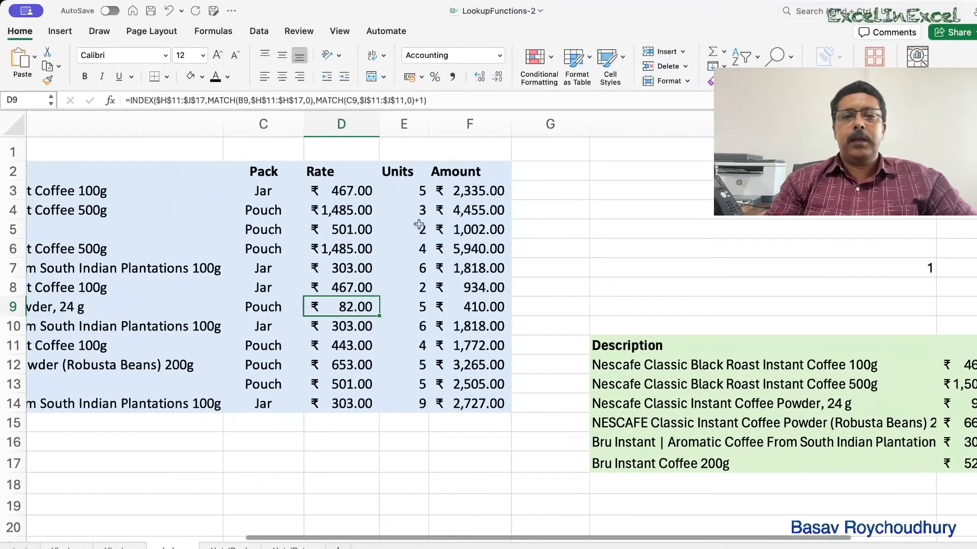
double_click(464, 268)
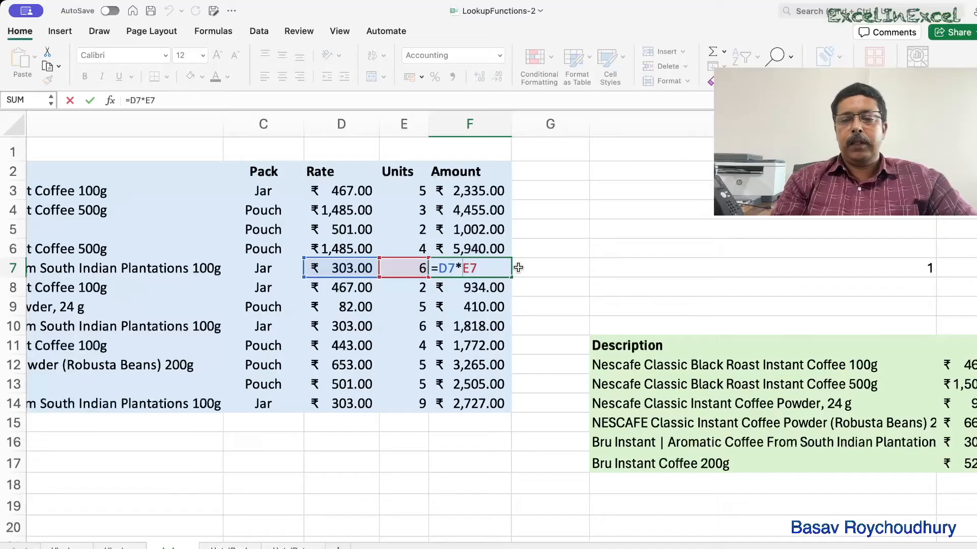
key(Return)
Clear the helper MATCH formula from H7.
scroll(503, 268, right, 2)
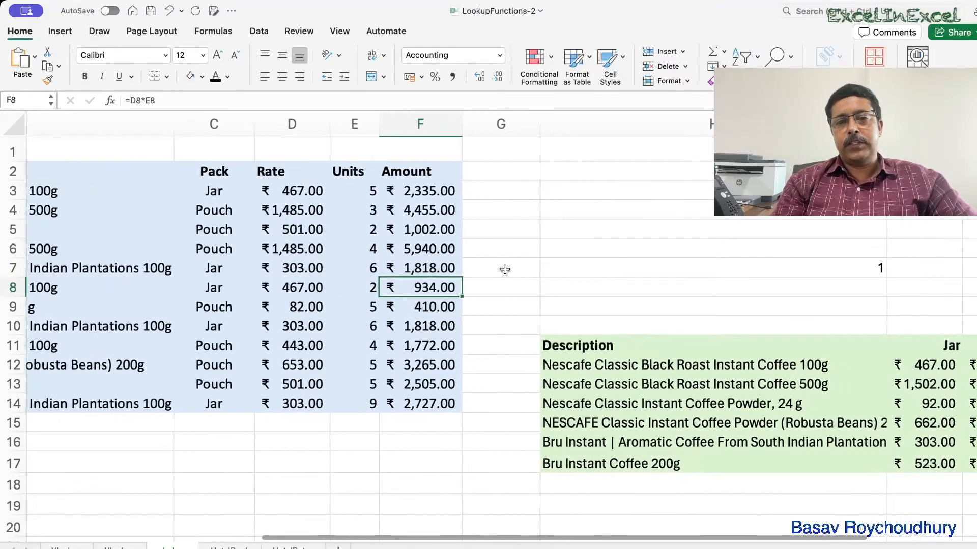
scroll(505, 269, left, 5)
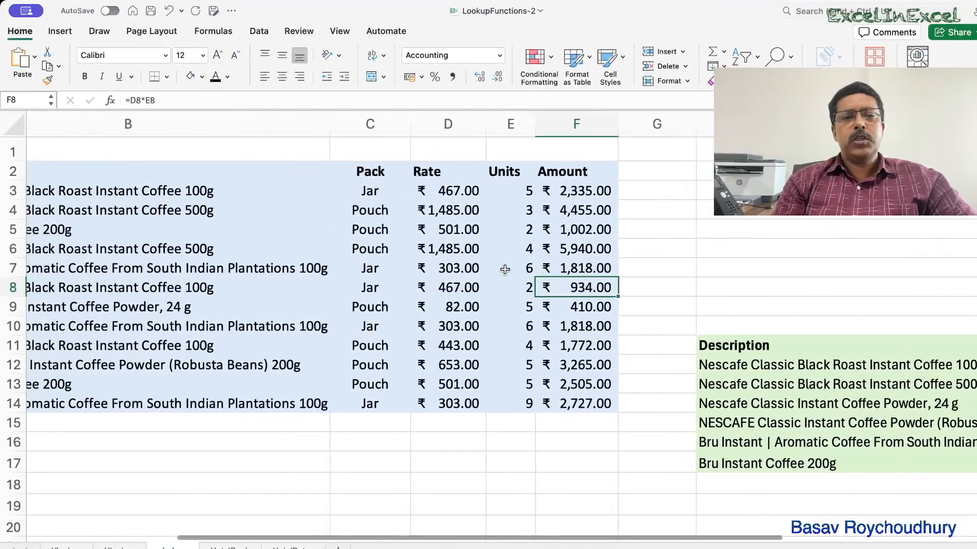
scroll(505, 269, left, 3)
scroll(505, 269, right, 6)
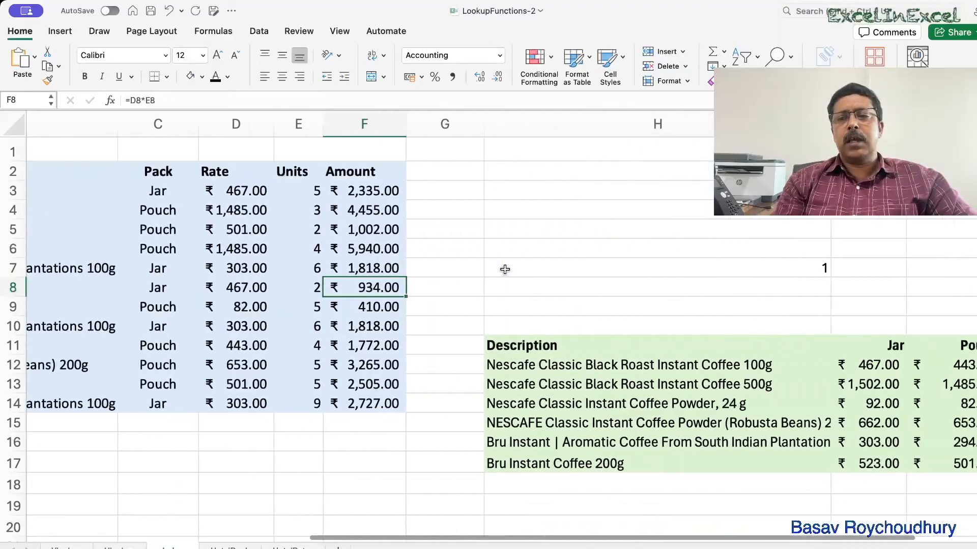
scroll(504, 270, right, 3)
click(505, 269)
key(Delete)
scroll(505, 269, left, 14)
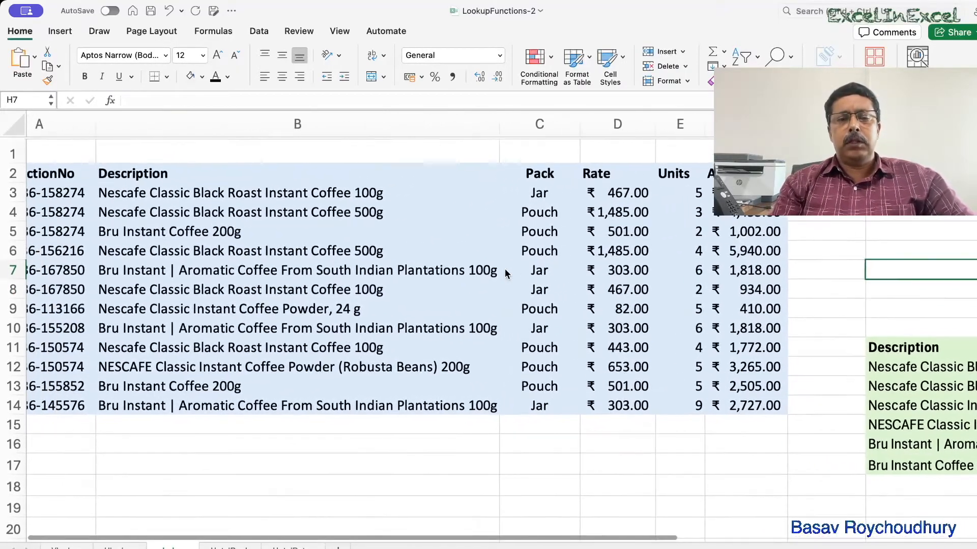
scroll(504, 268, left, 3)
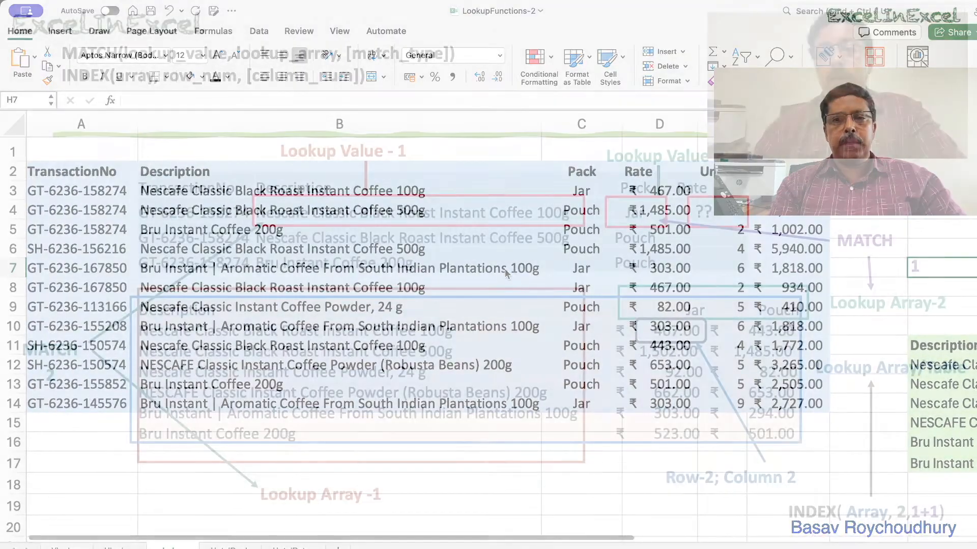
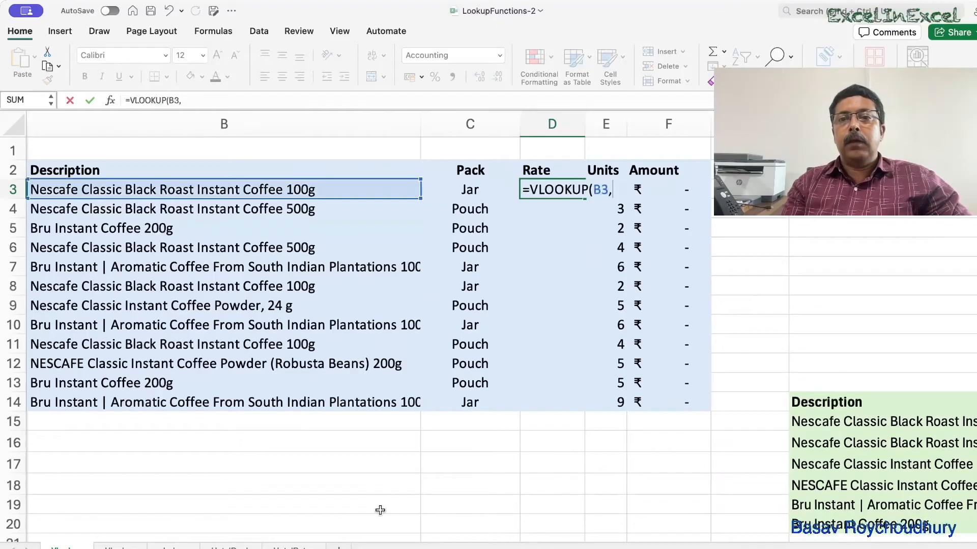
In D3's VLOOKUP formula, set the table array to the price table, locked as $H$14:$J$20.
scroll(386, 494, up, 1)
drag(384, 404, 860, 522)
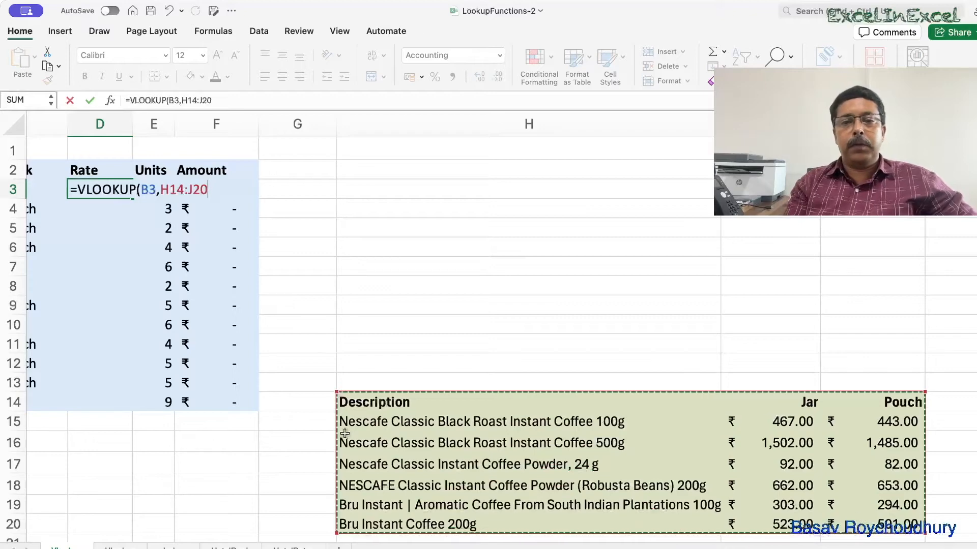
scroll(345, 433, left, 2)
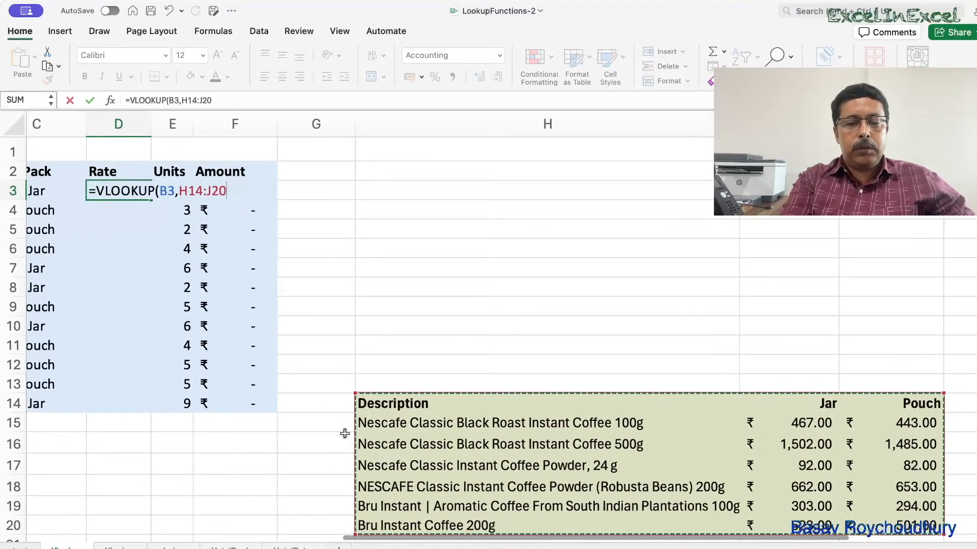
key(F4)
text(,)
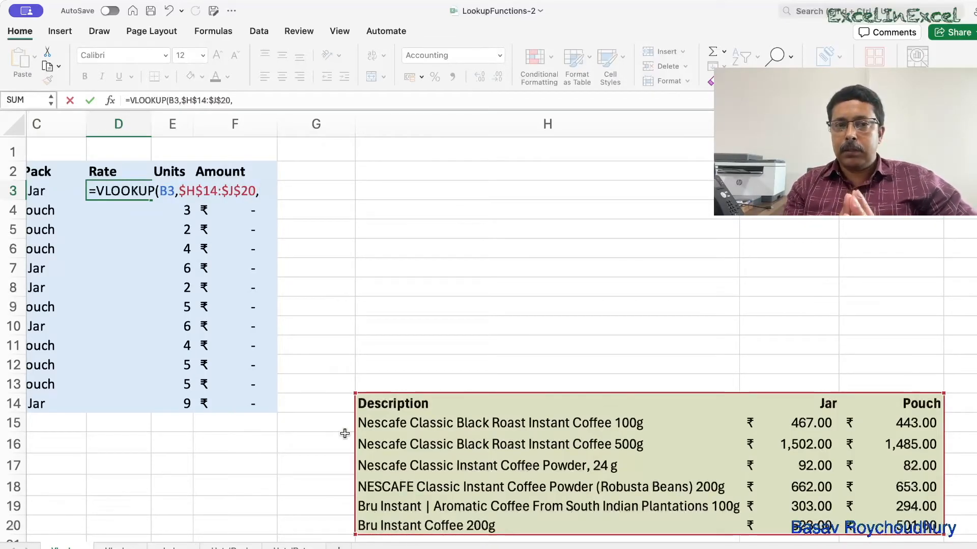
Nest a MATCH function as the column index, using the pack type in C3 as its lookup value.
scroll(345, 433, down, 1)
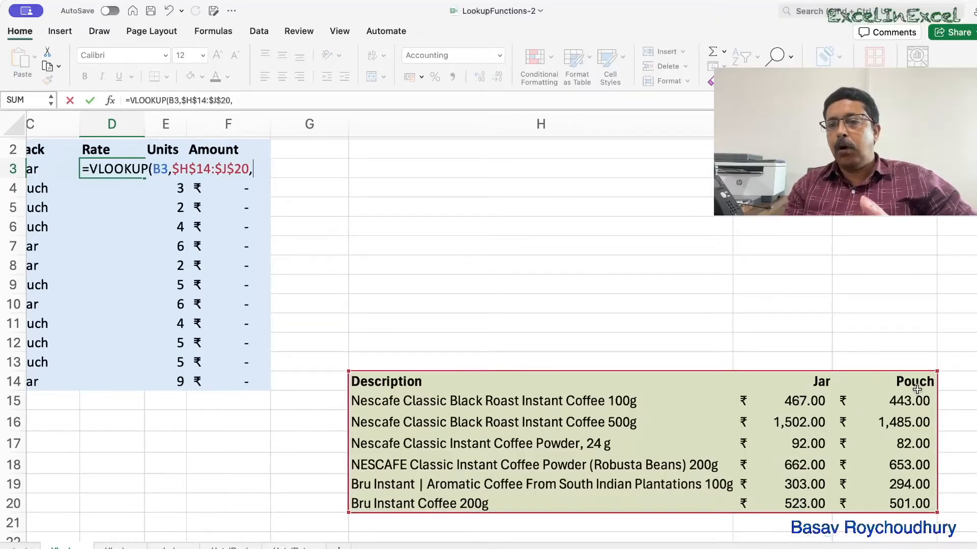
scroll(219, 363, up, 1)
scroll(219, 362, left, 3)
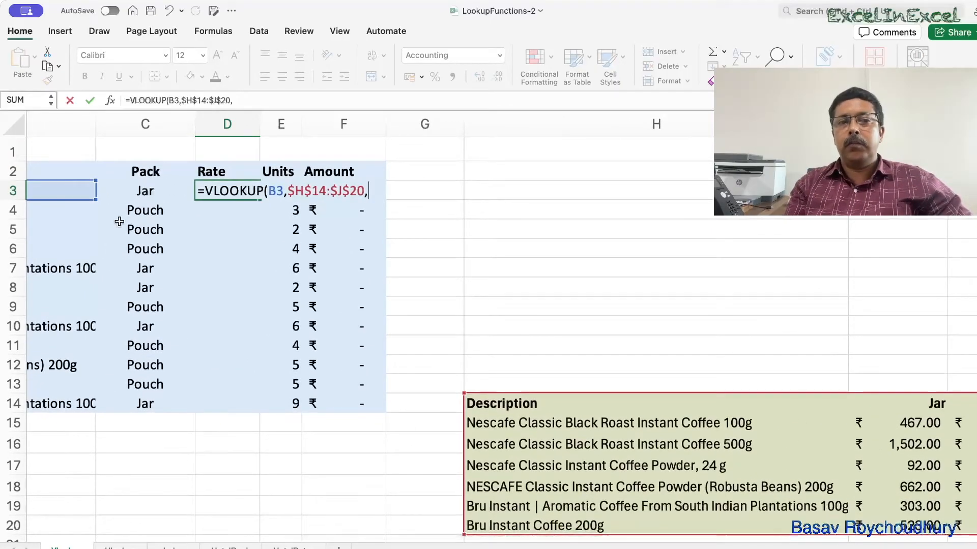
scroll(164, 312, right, 3)
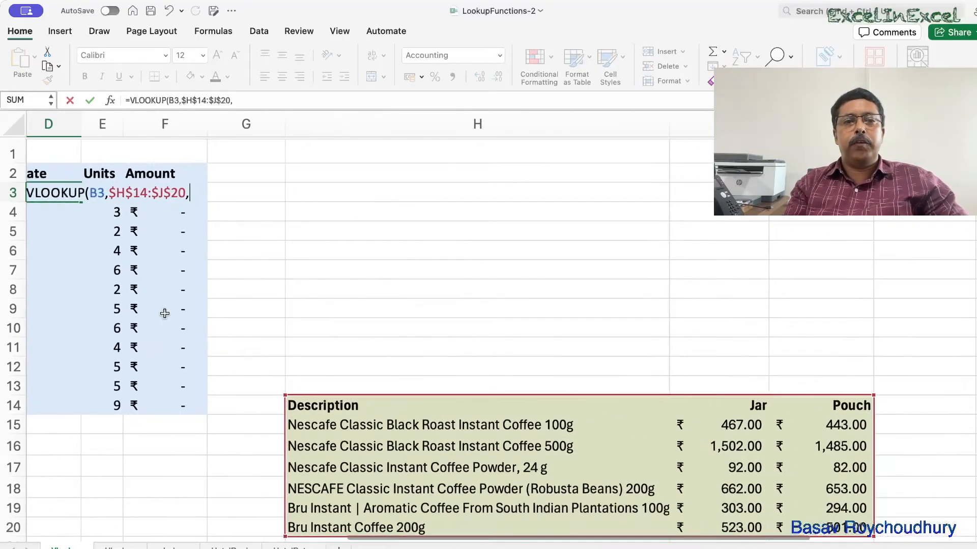
text(matc)
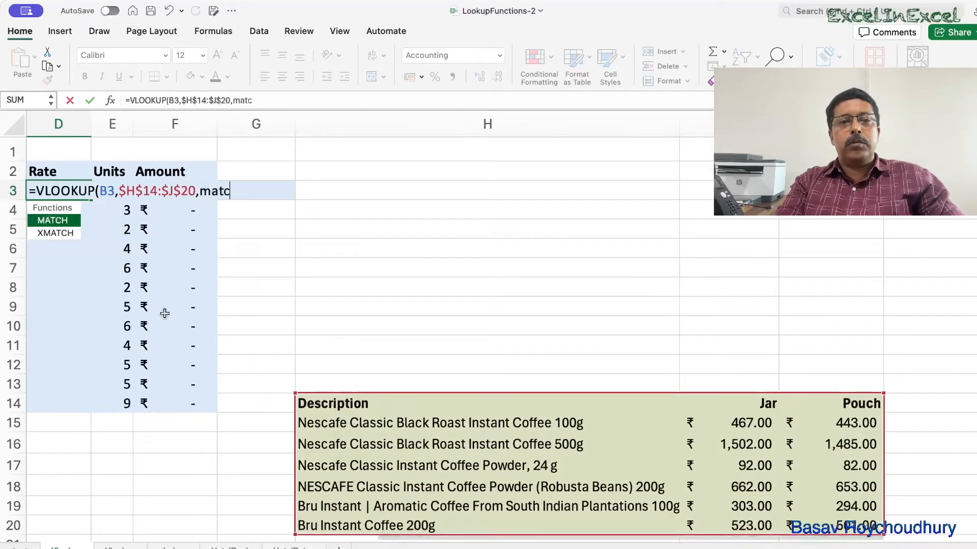
key(Tab)
scroll(164, 313, left, 3)
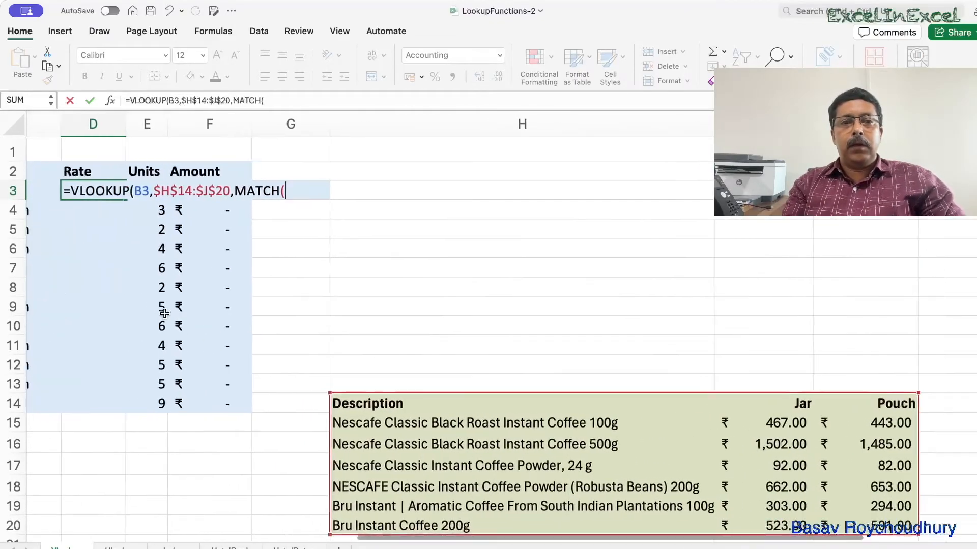
scroll(164, 313, left, 2)
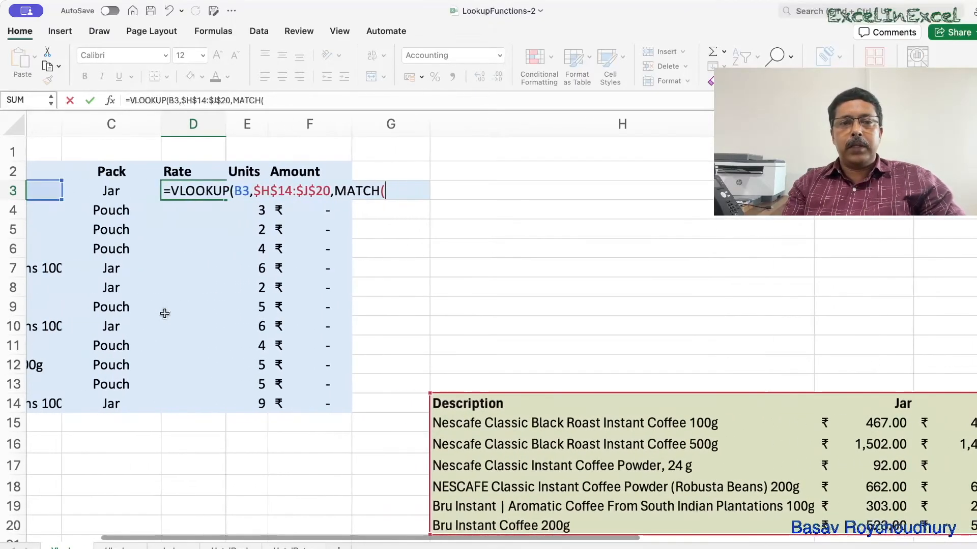
click(106, 190)
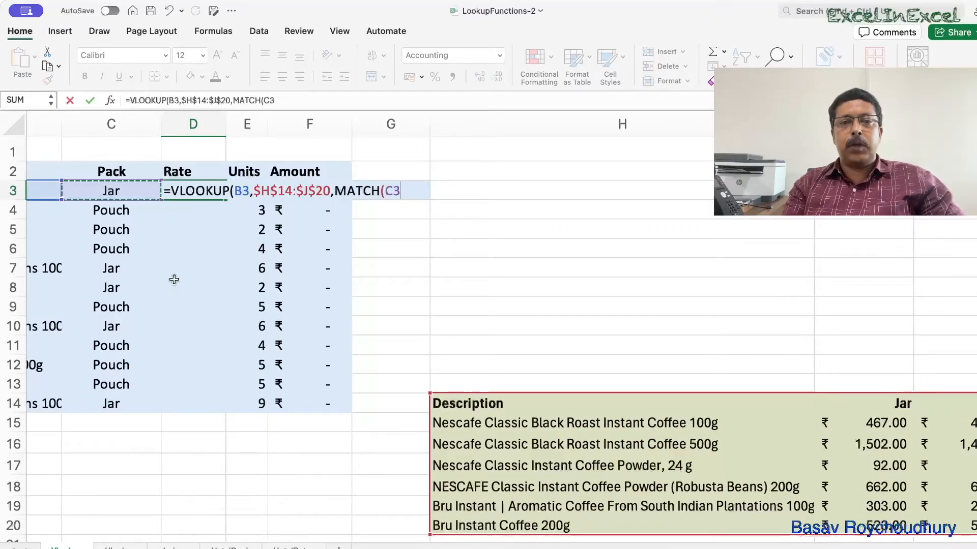
text(,)
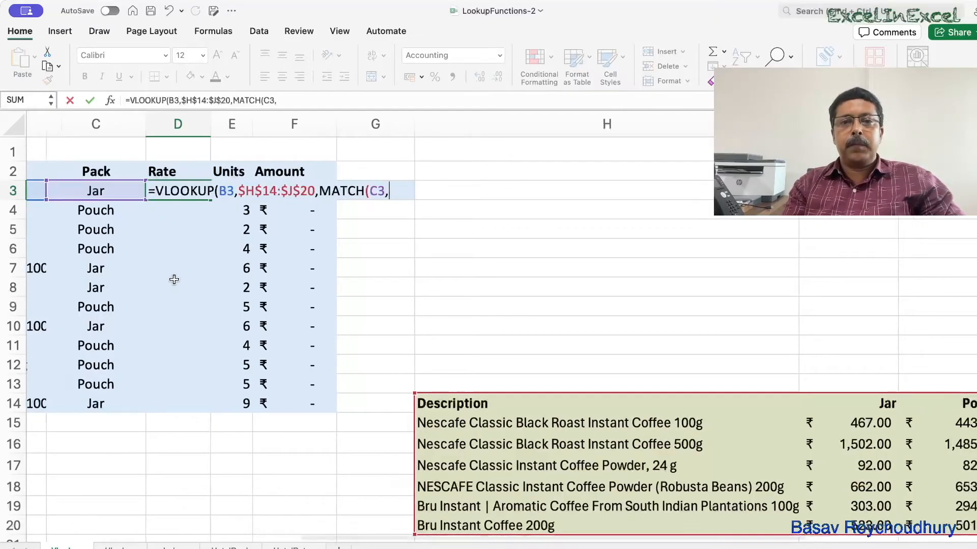
Set MATCH's lookup array to the locked header row $H$14:$J$14 with exact match 0, and close it.
scroll(174, 279, right, 3)
drag(333, 385, 812, 386)
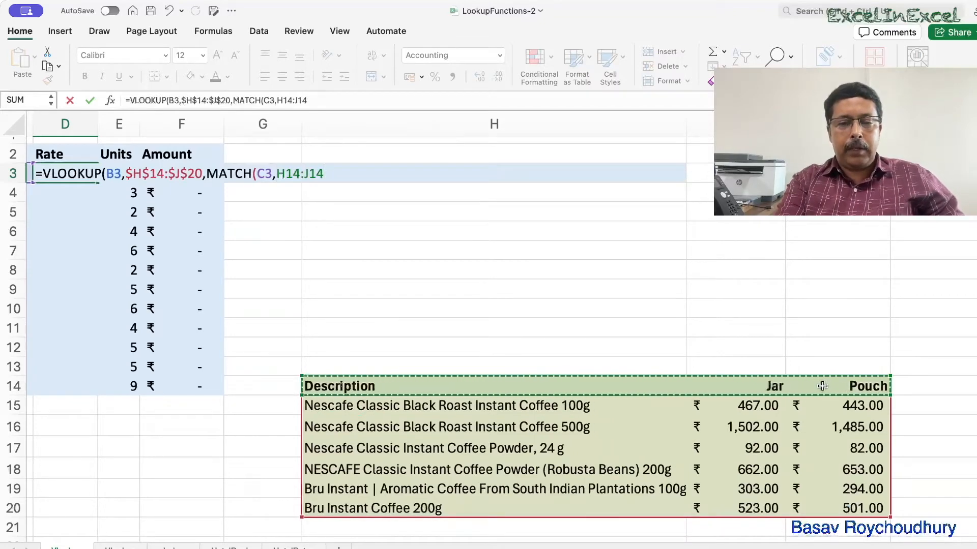
key(F4)
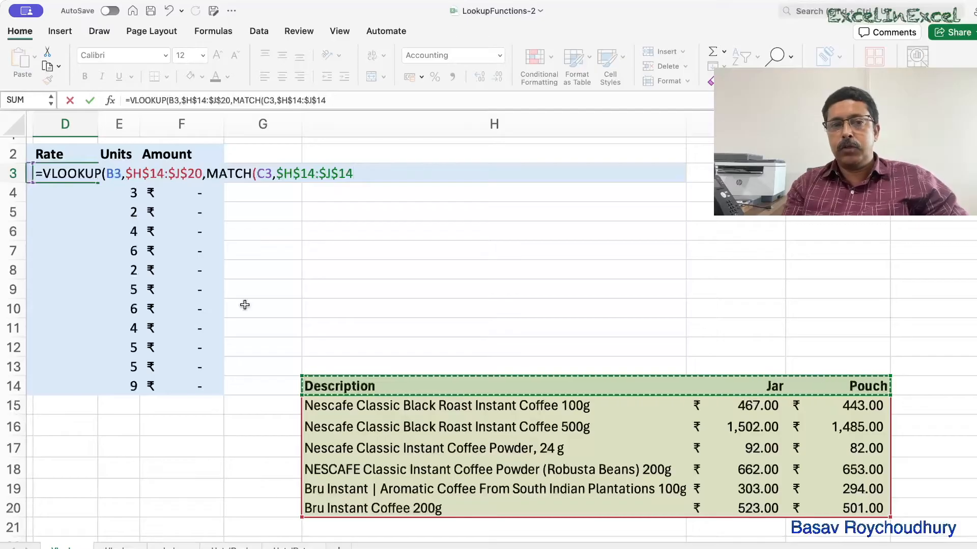
scroll(244, 304, left, 2)
scroll(245, 304, up, 1)
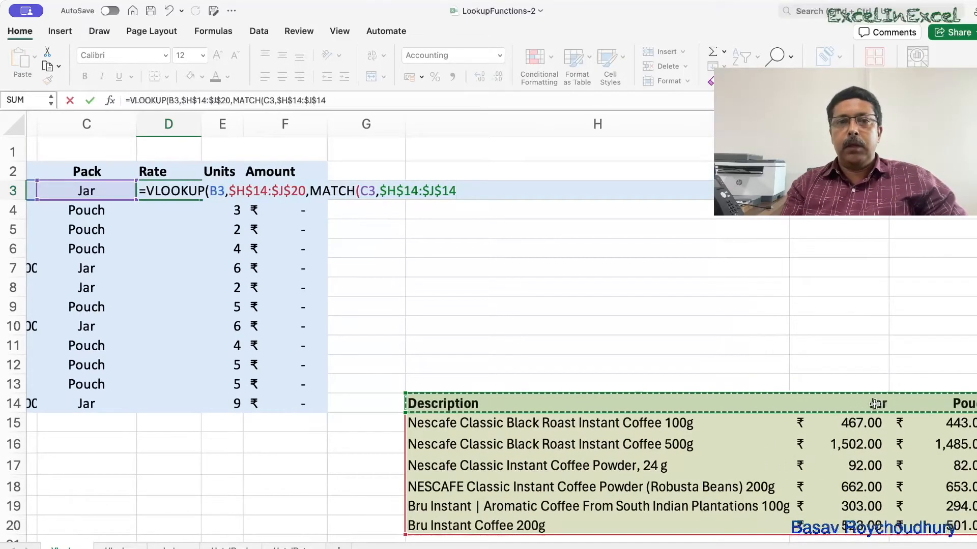
text(,)
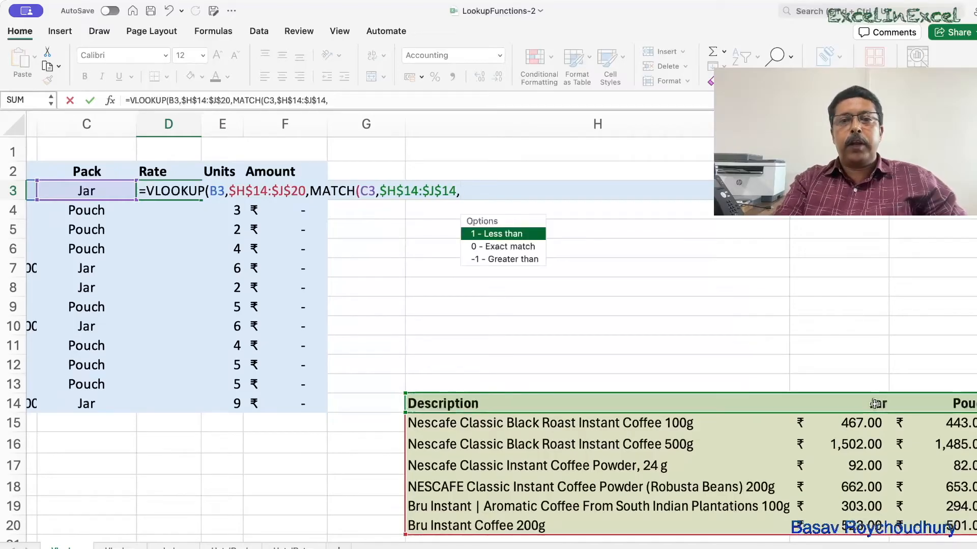
key(Down)
key(Tab)
scroll(874, 405, right, 2)
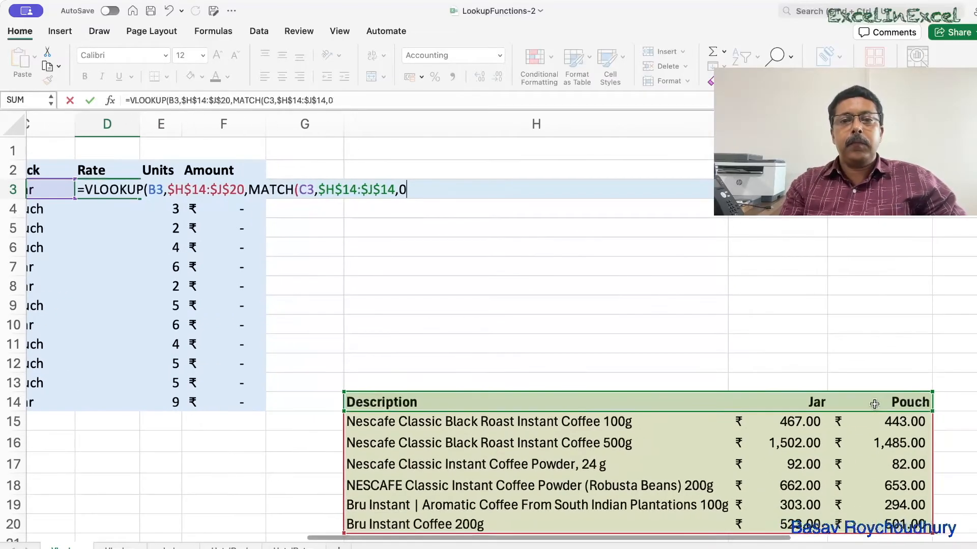
text())
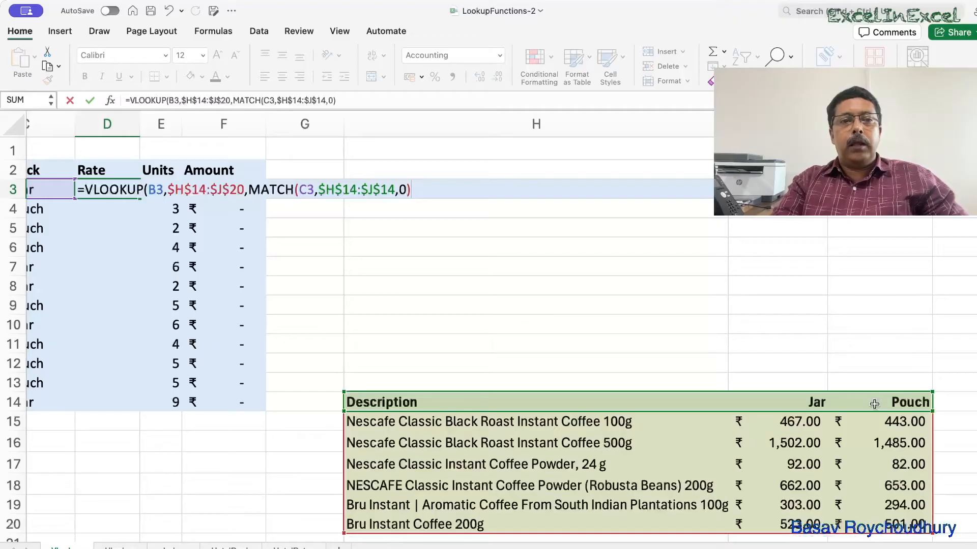
text(,)
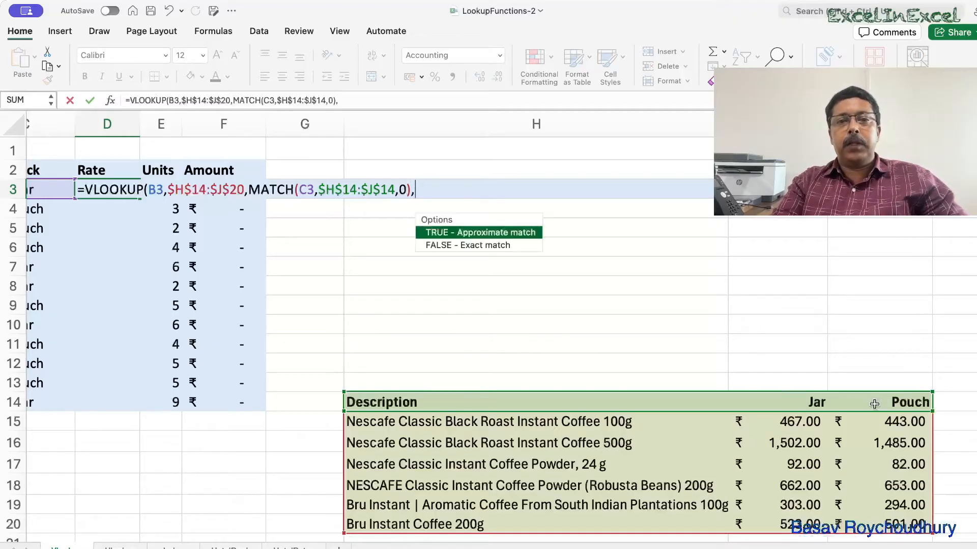
Finish the VLOOKUP with FALSE for an exact match.
key(Down)
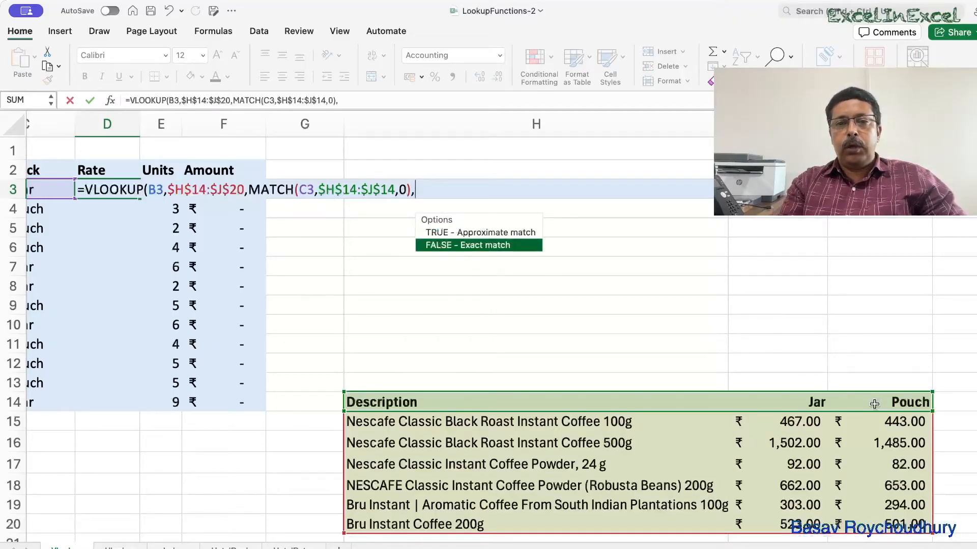
key(Tab)
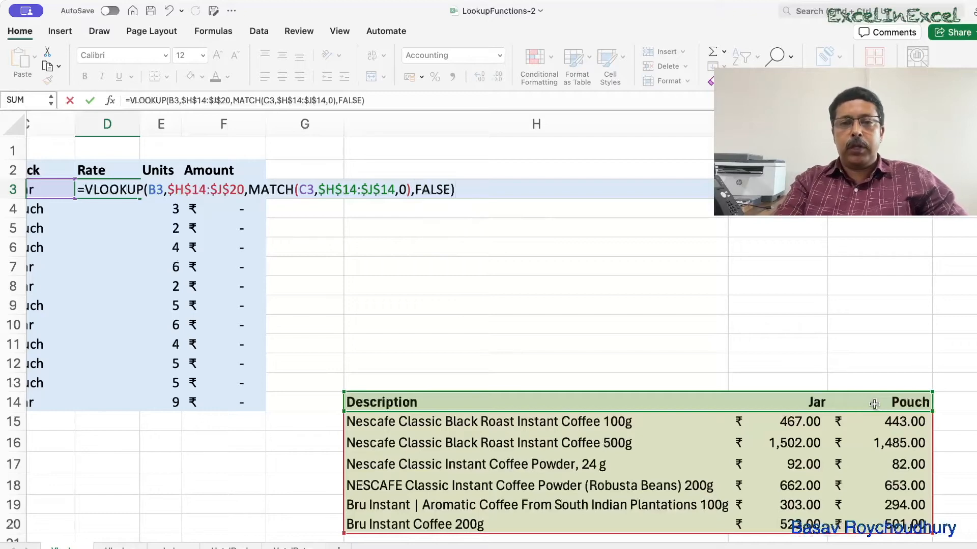
Review the complete VLOOKUP and MATCH formula in D3 against the price table.
scroll(944, 461, left, 5)
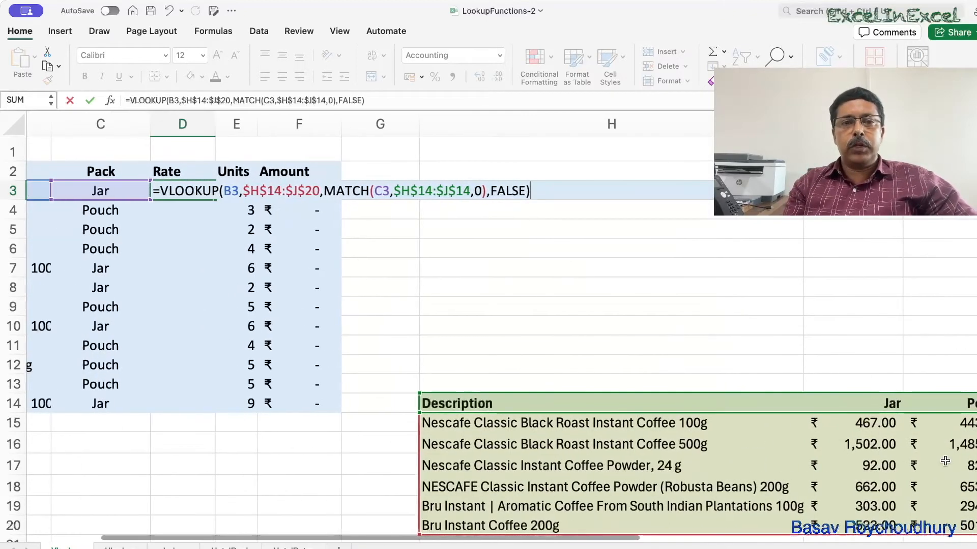
scroll(944, 461, left, 3)
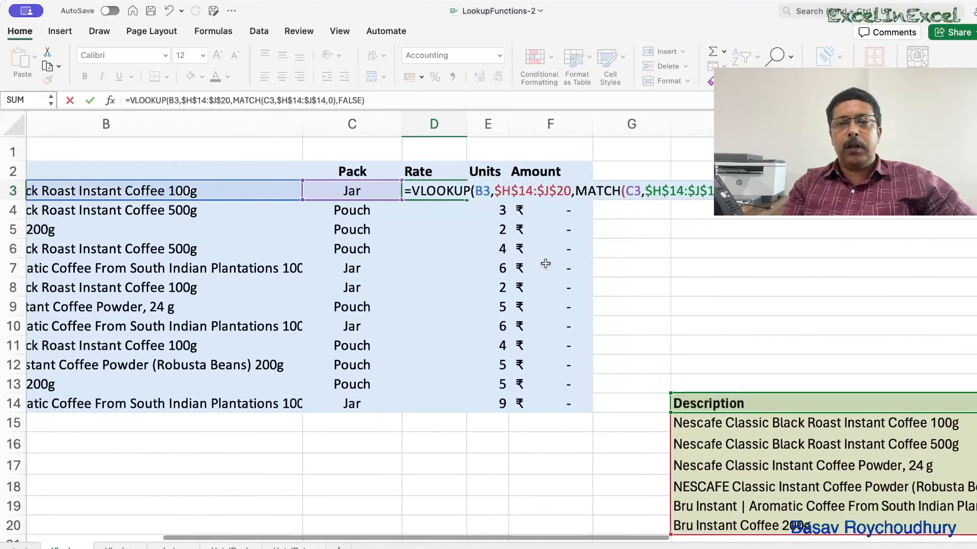
scroll(543, 262, left, 2)
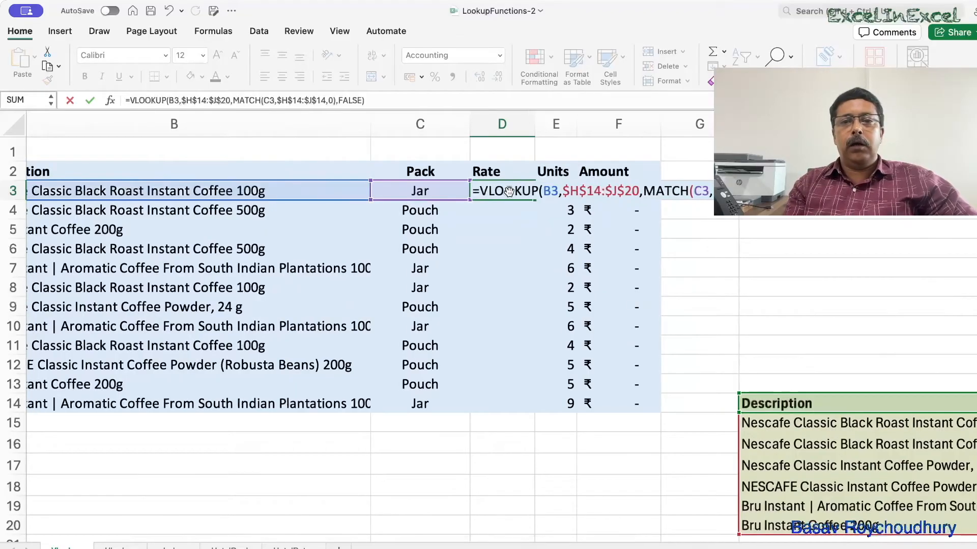
scroll(479, 257, left, 2)
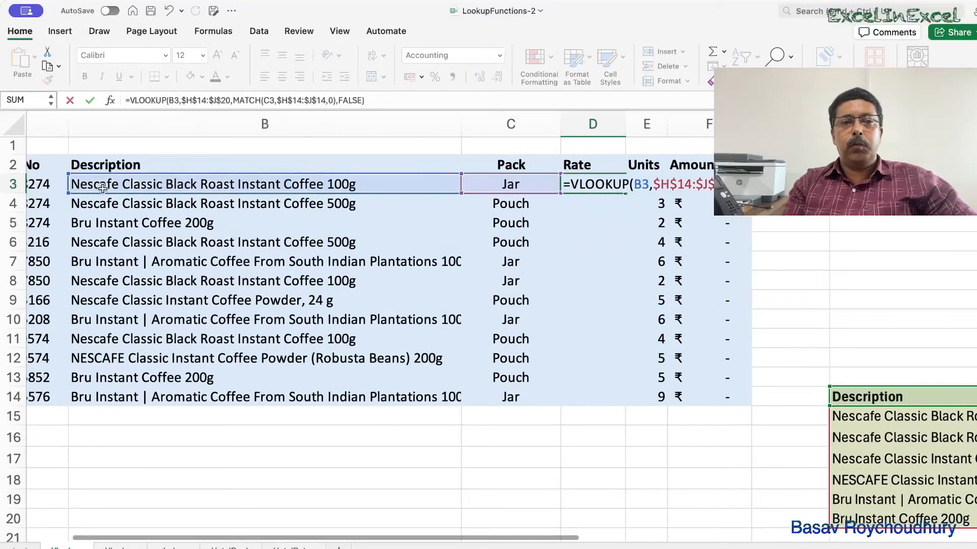
scroll(229, 224, right, 8)
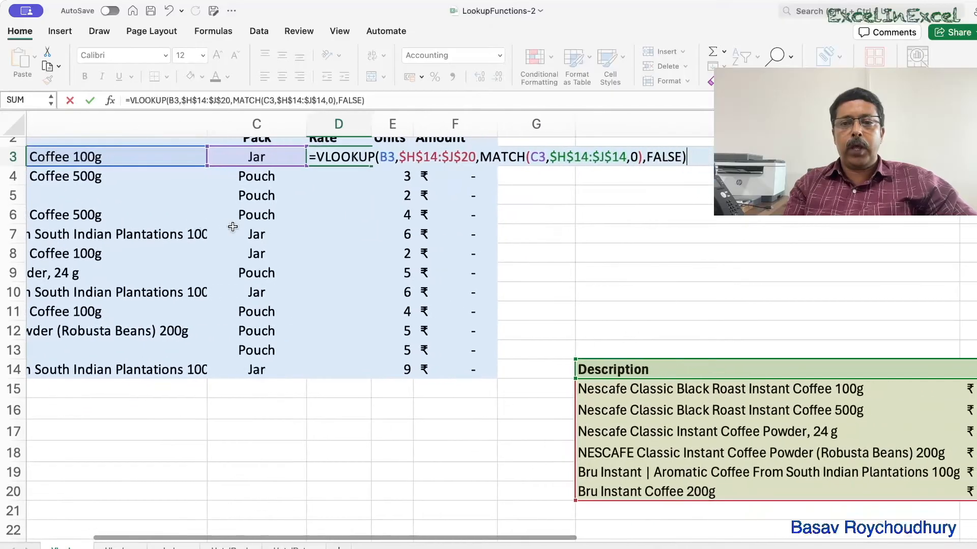
scroll(233, 226, down, 2)
scroll(233, 226, right, 6)
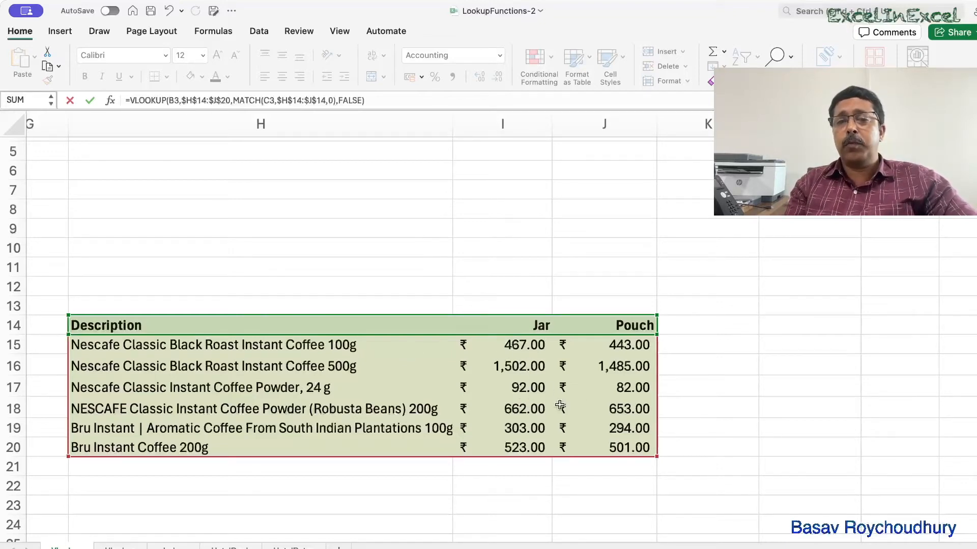
scroll(594, 405, up, 4)
scroll(404, 410, left, 10)
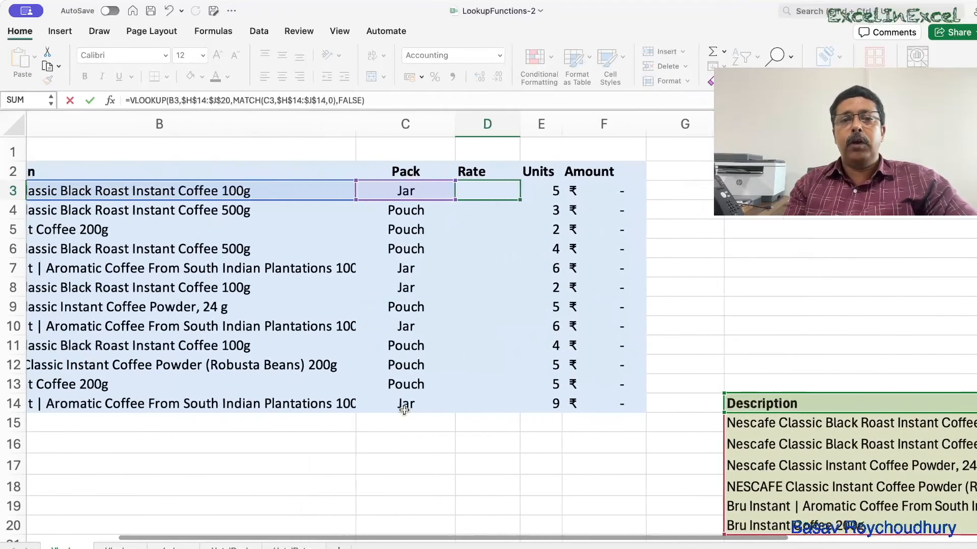
scroll(404, 410, left, 2)
scroll(404, 410, right, 2)
scroll(508, 189, down, 1)
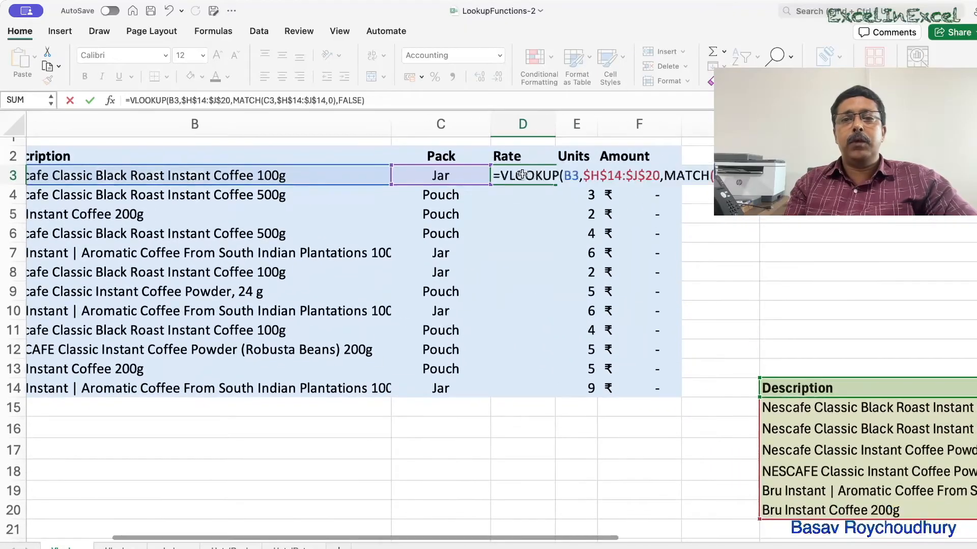
scroll(536, 214, right, 6)
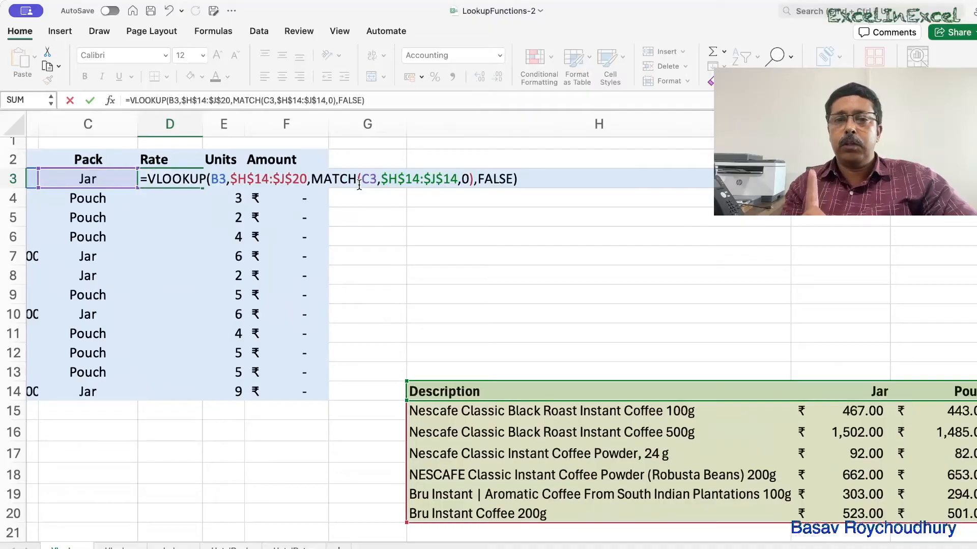
scroll(322, 207, right, 1)
scroll(322, 207, up, 1)
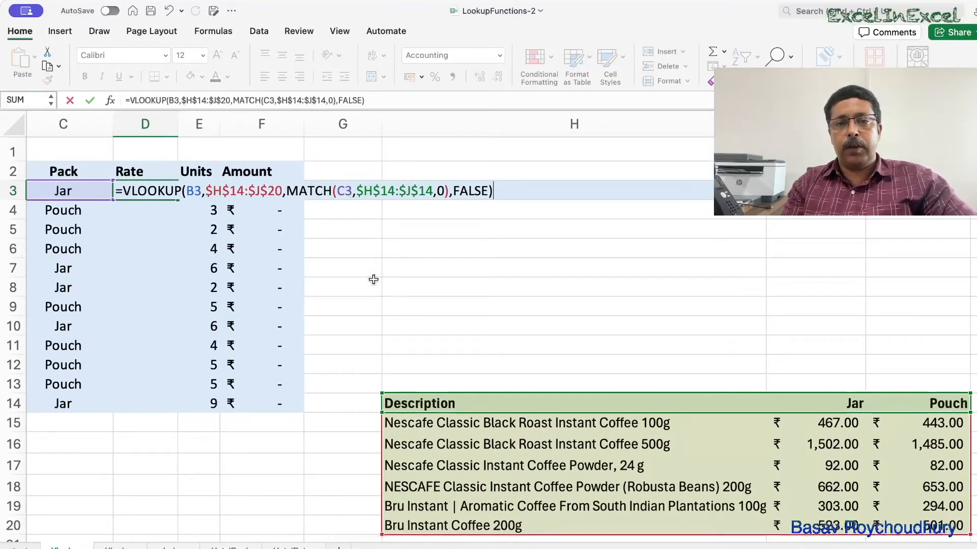
scroll(374, 279, right, 3)
scroll(374, 279, down, 1)
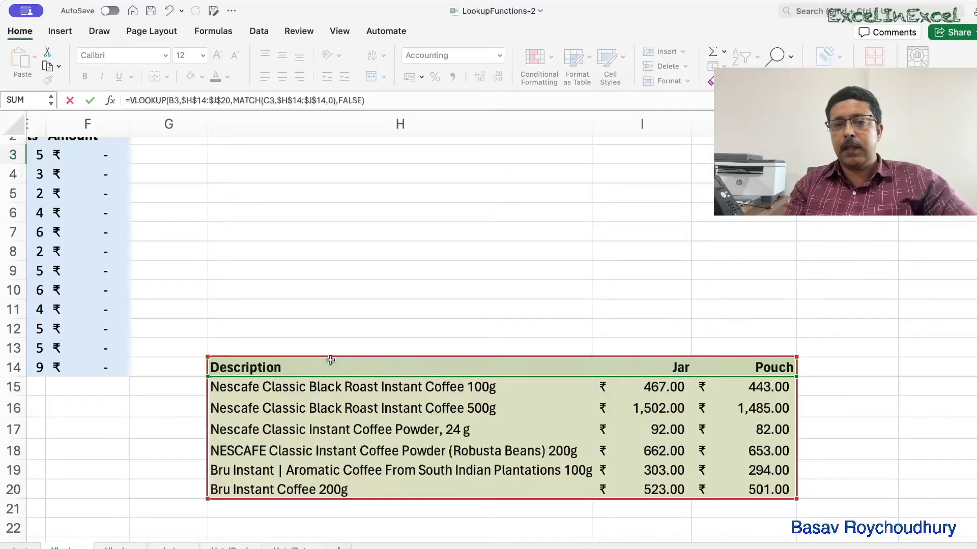
scroll(703, 362, up, 1)
scroll(703, 363, left, 7)
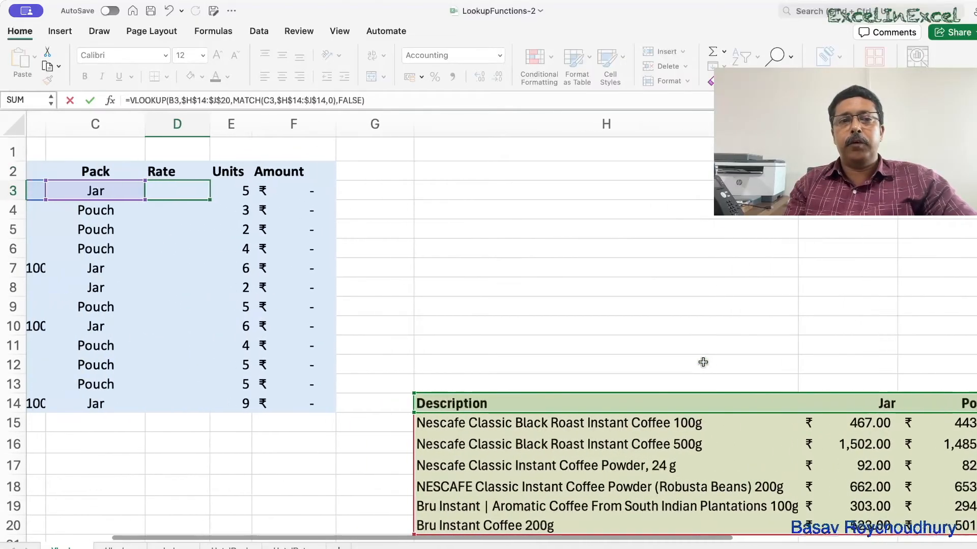
scroll(632, 355, right, 6)
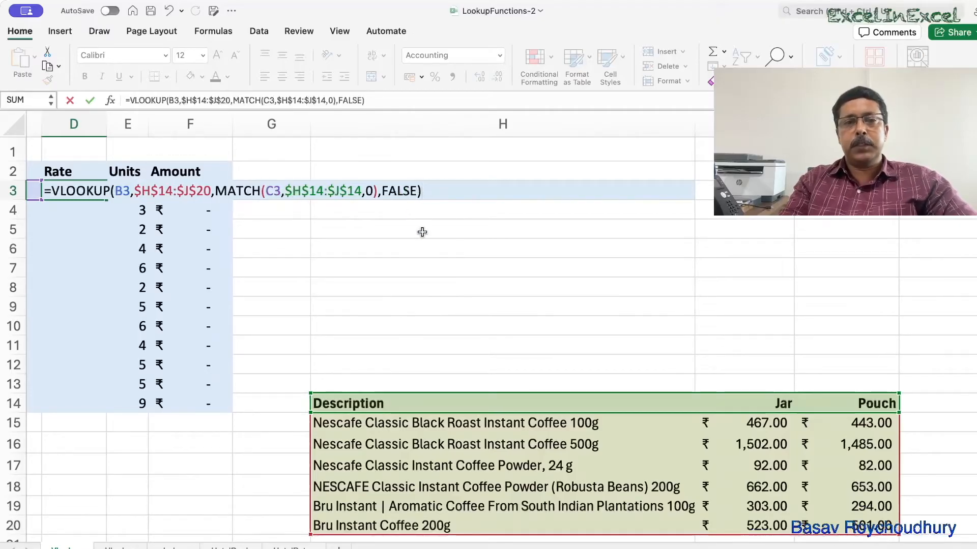
Enter the formula in D3 and fill it down through D14.
key(Return)
scroll(422, 232, left, 5)
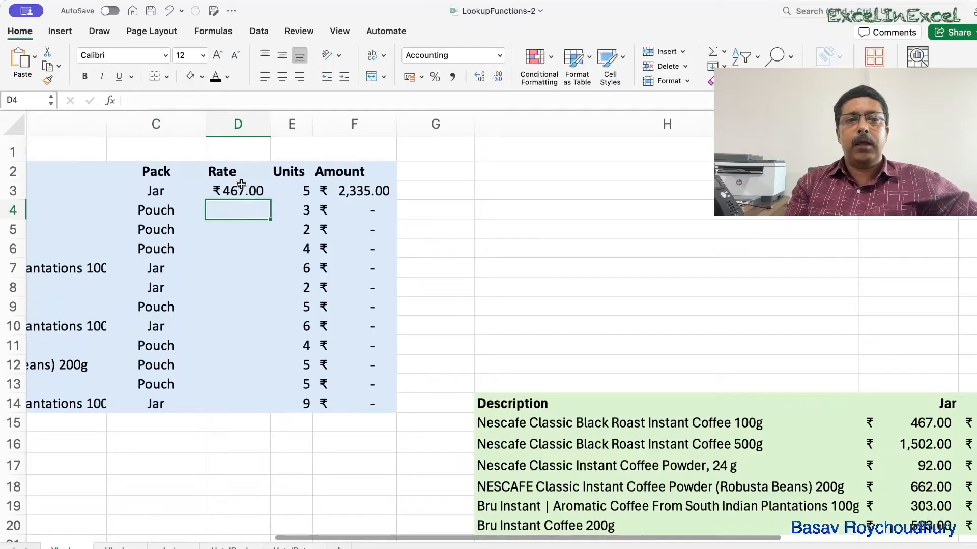
click(239, 189)
drag(270, 199, 268, 408)
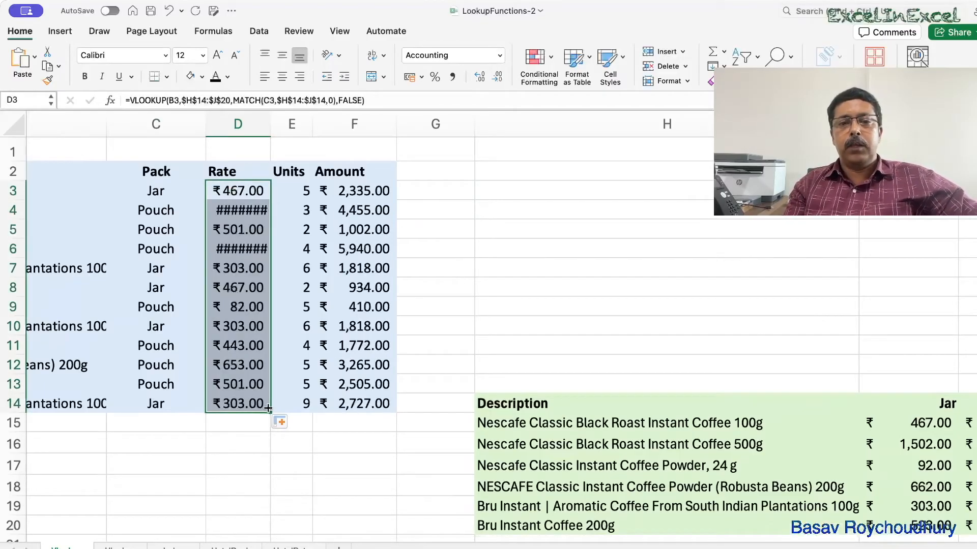
Widen column D so the filled rates display in full.
drag(270, 124, 294, 124)
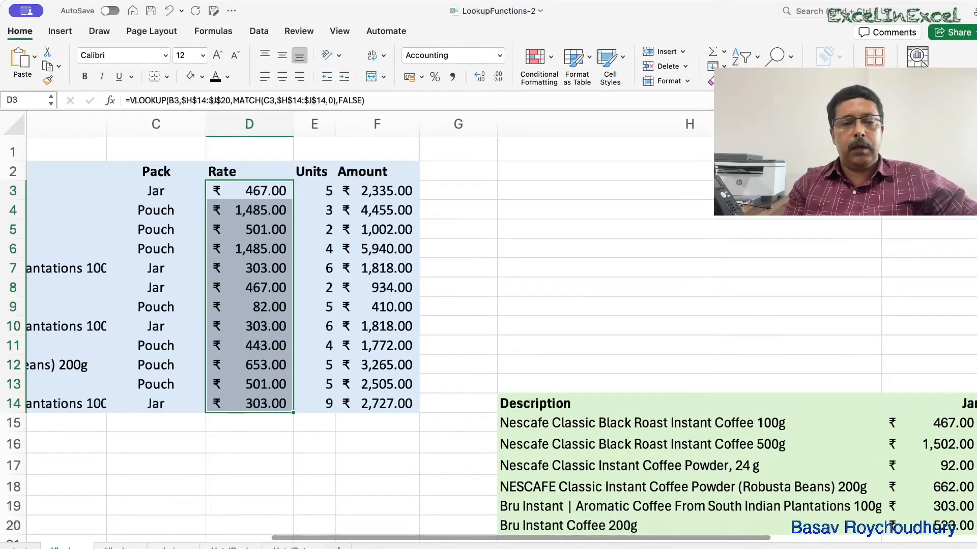
Switch to the INDEX sheet to examine the INDEX and MATCH formula in D3, then return to the VLOOKUP sheet.
click(171, 546)
scroll(493, 396, right, 3)
scroll(493, 396, right, 4)
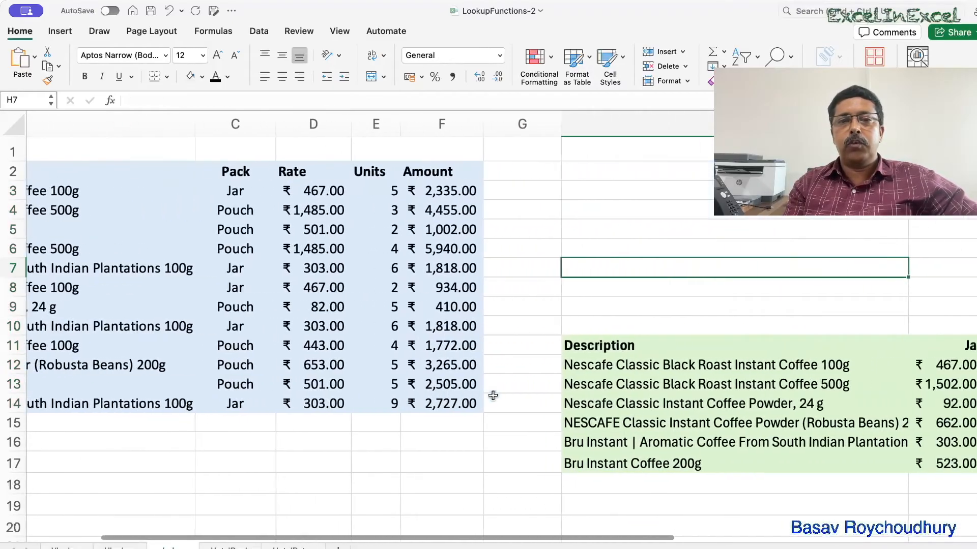
double_click(211, 191)
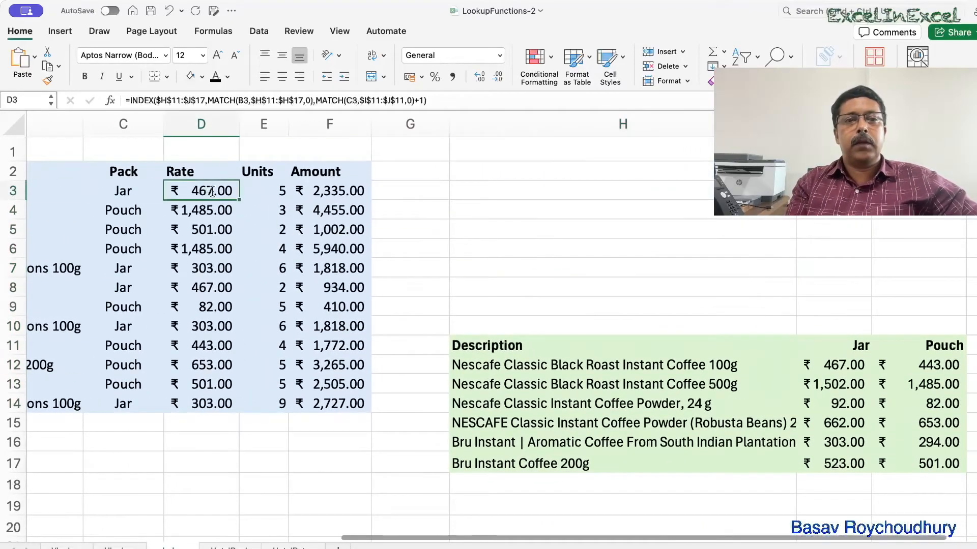
scroll(282, 304, right, 2)
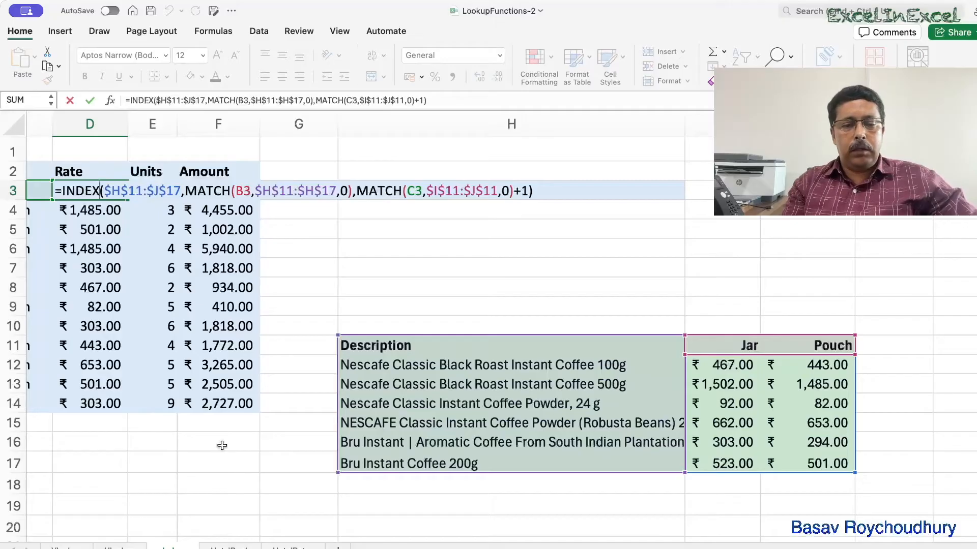
key(ctrl+Return)
click(64, 546)
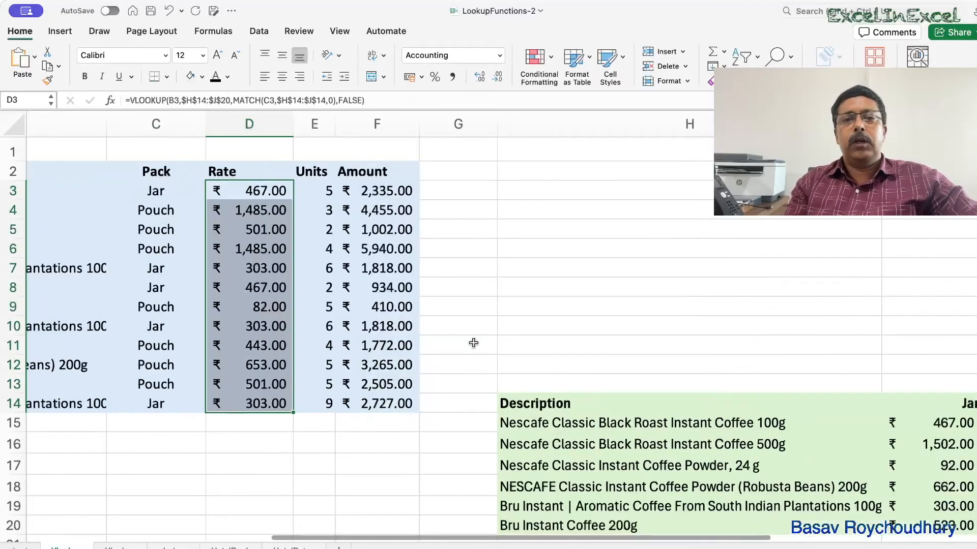
Open the copied formula in D4 to inspect its shifted and locked references, then leave it.
scroll(474, 343, left, 3)
double_click(330, 212)
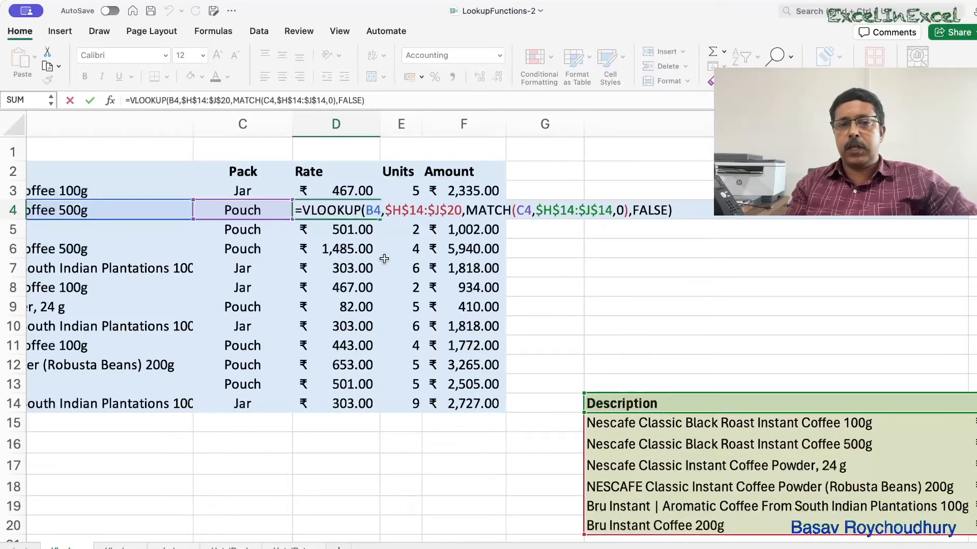
scroll(628, 332, right, 5)
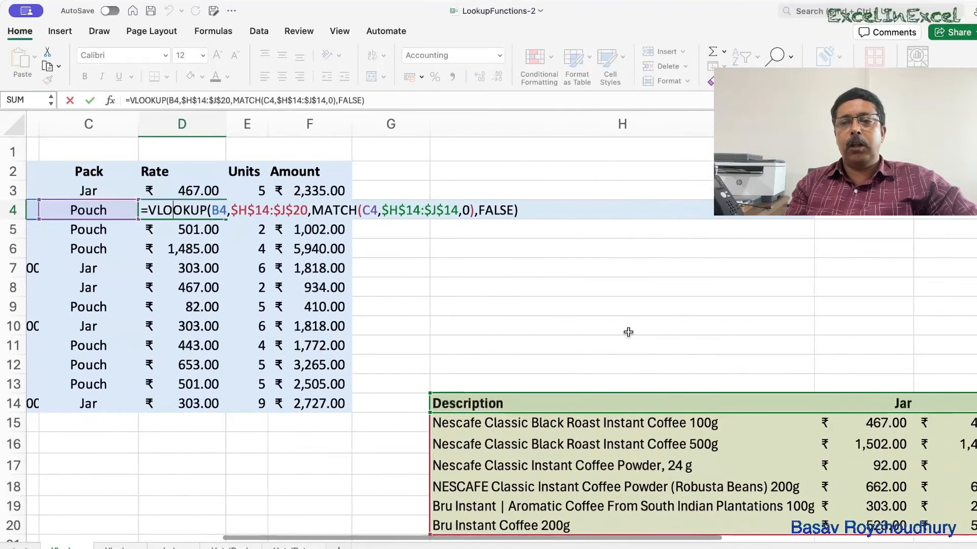
click(432, 282)
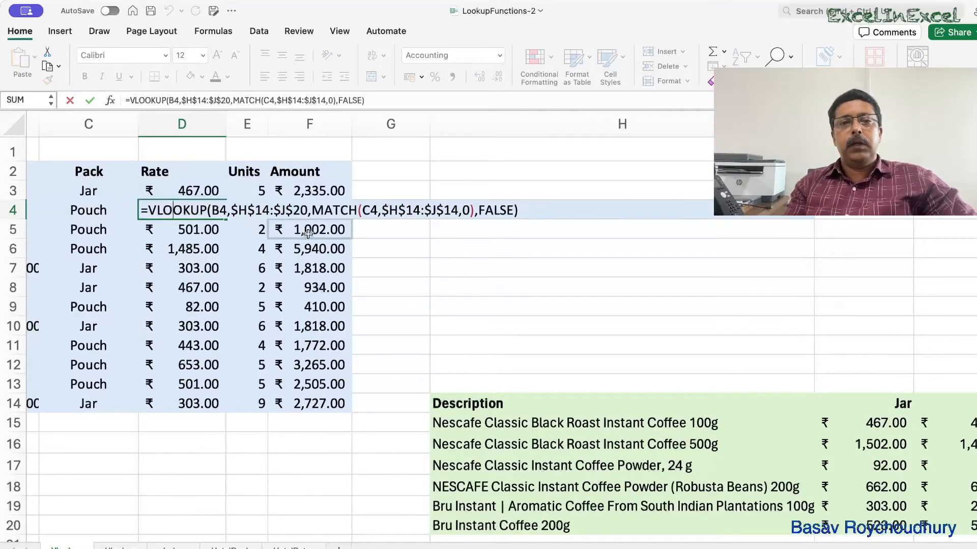
key(ctrl+Return)
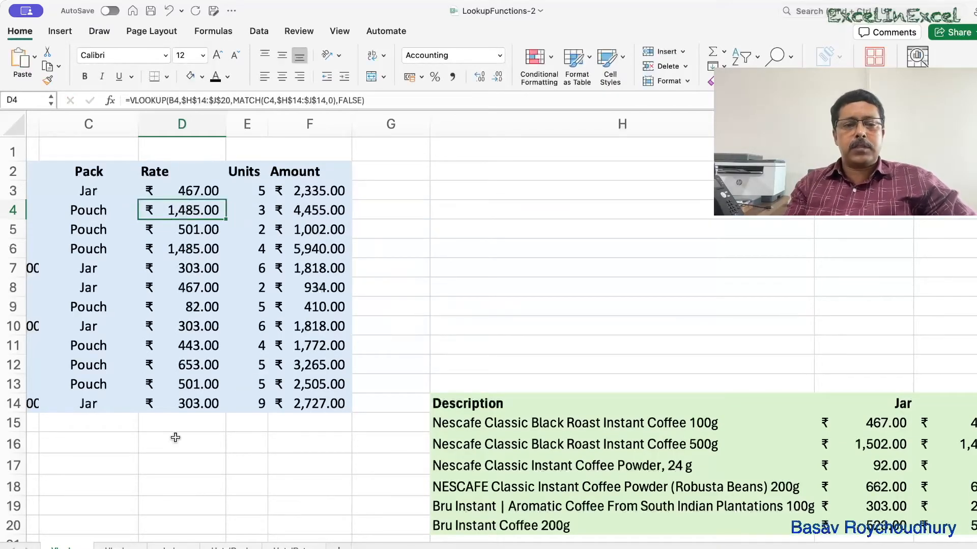
Switch to the next sheet and examine the price table's header row and description column.
click(122, 547)
scroll(457, 394, right, 3)
scroll(456, 395, right, 5)
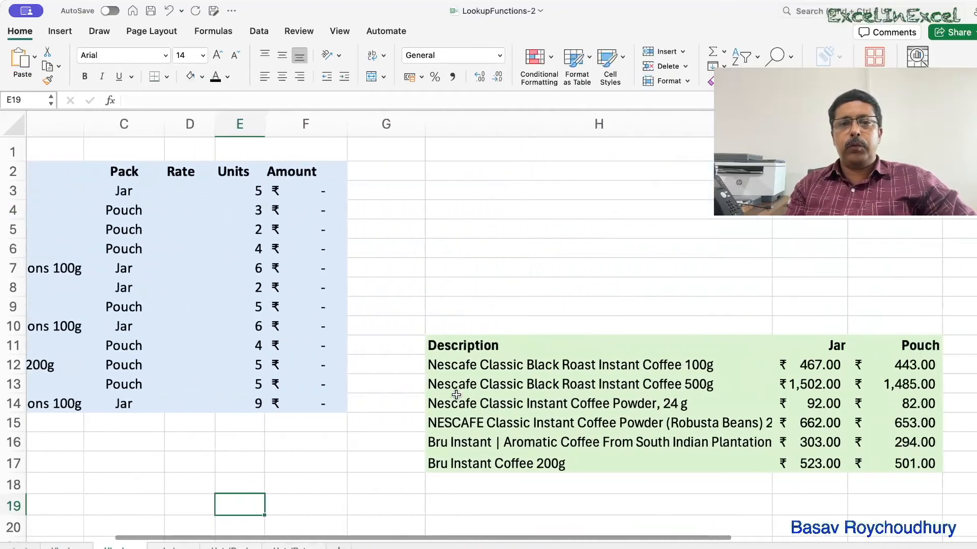
scroll(456, 396, left, 6)
scroll(456, 395, left, 2)
scroll(457, 395, right, 5)
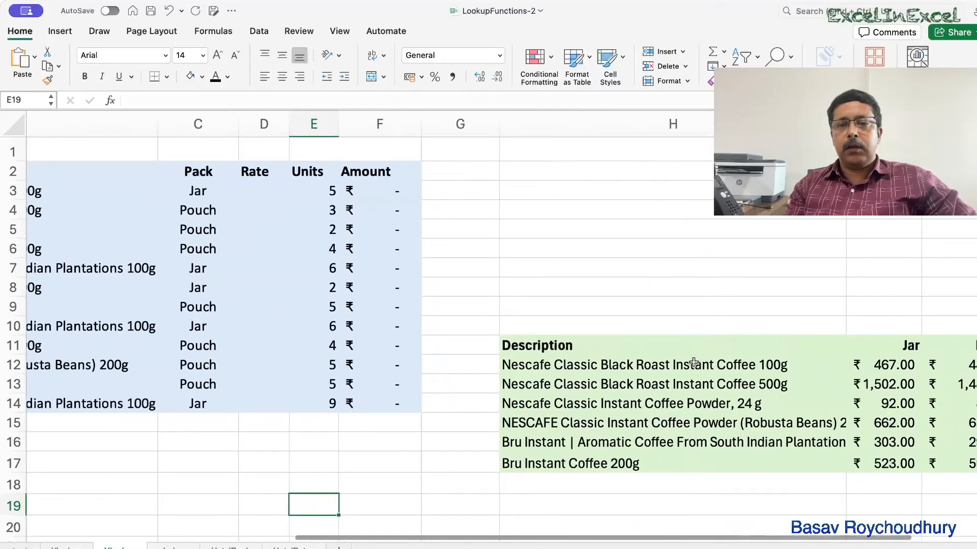
scroll(696, 363, right, 3)
drag(453, 344, 834, 339)
scroll(549, 314, left, 5)
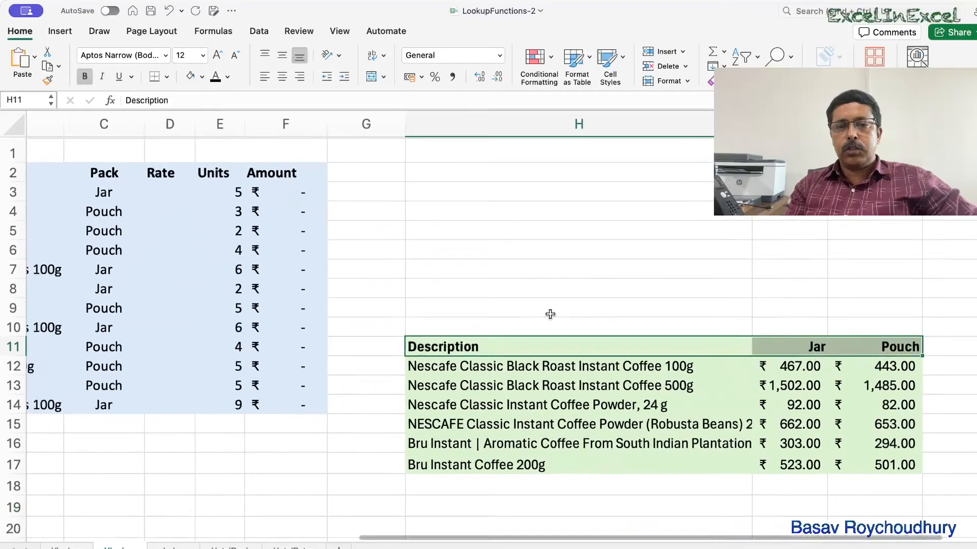
scroll(550, 314, left, 3)
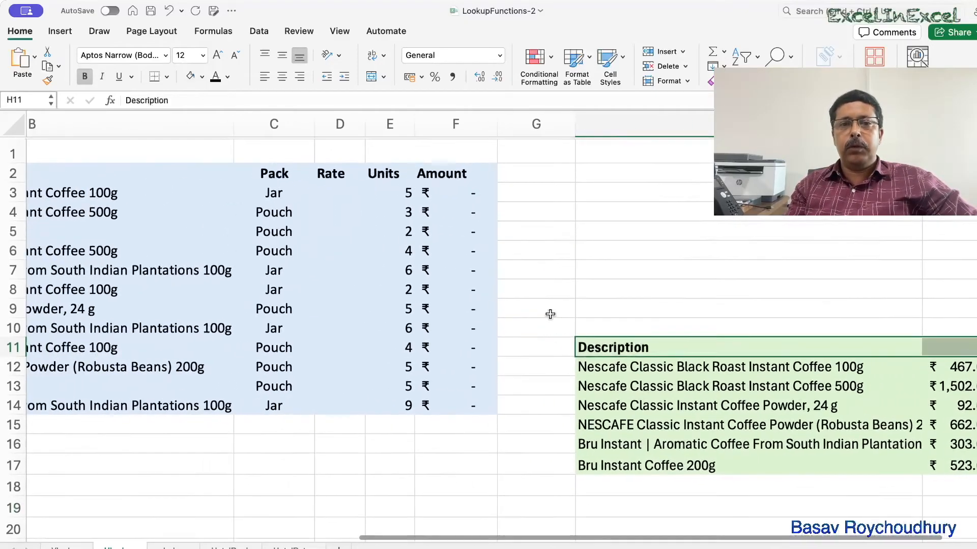
scroll(552, 315, right, 5)
scroll(575, 304, left, 3)
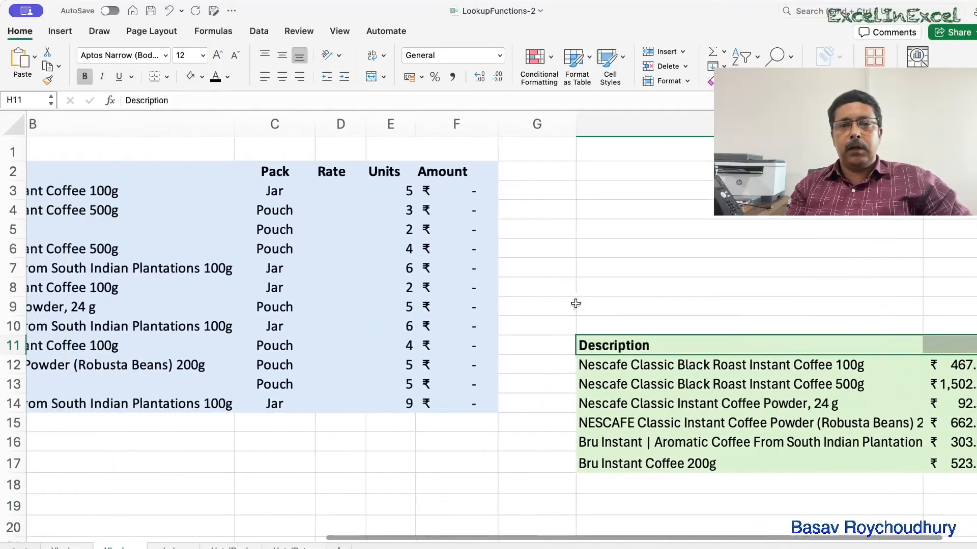
drag(645, 339, 651, 465)
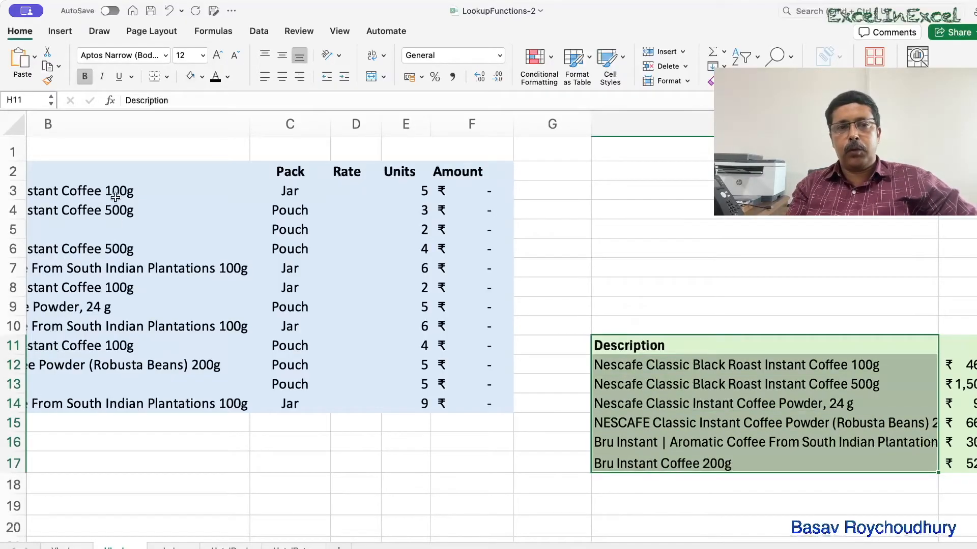
scroll(512, 356, right, 3)
drag(519, 341, 943, 346)
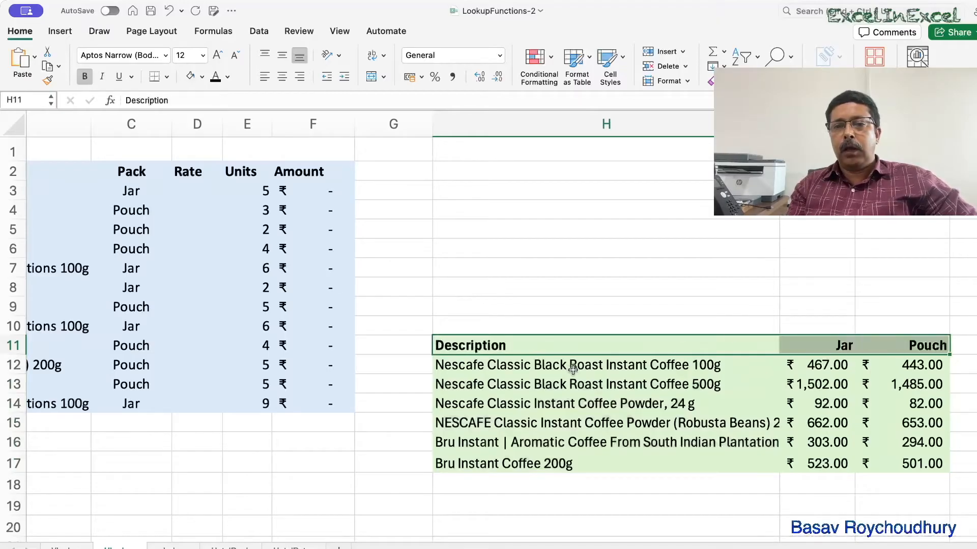
scroll(484, 356, left, 3)
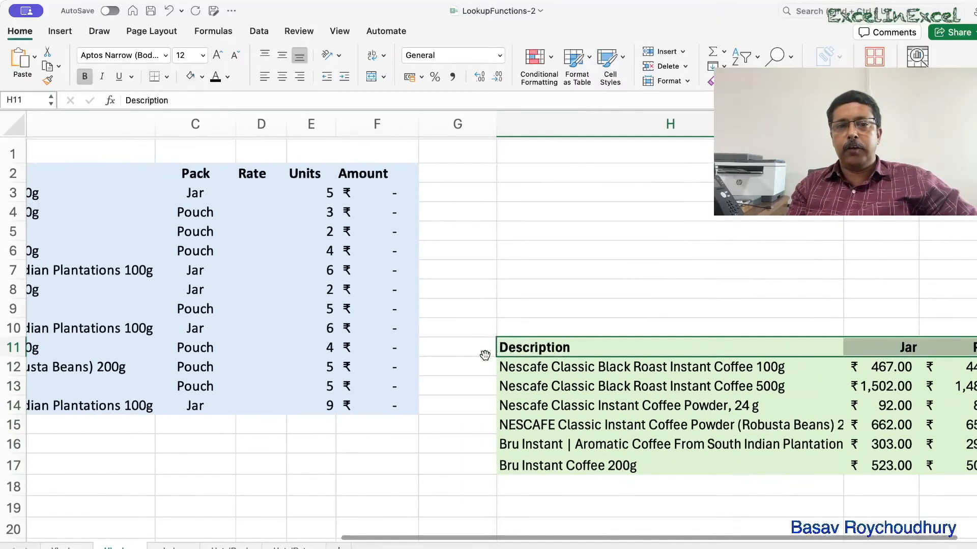
scroll(485, 355, left, 2)
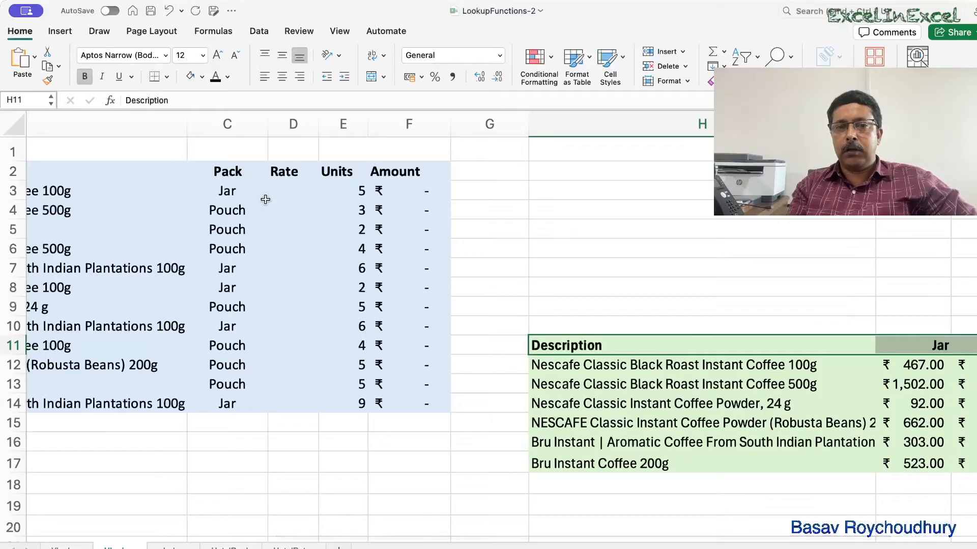
scroll(612, 314, right, 6)
drag(463, 338, 555, 456)
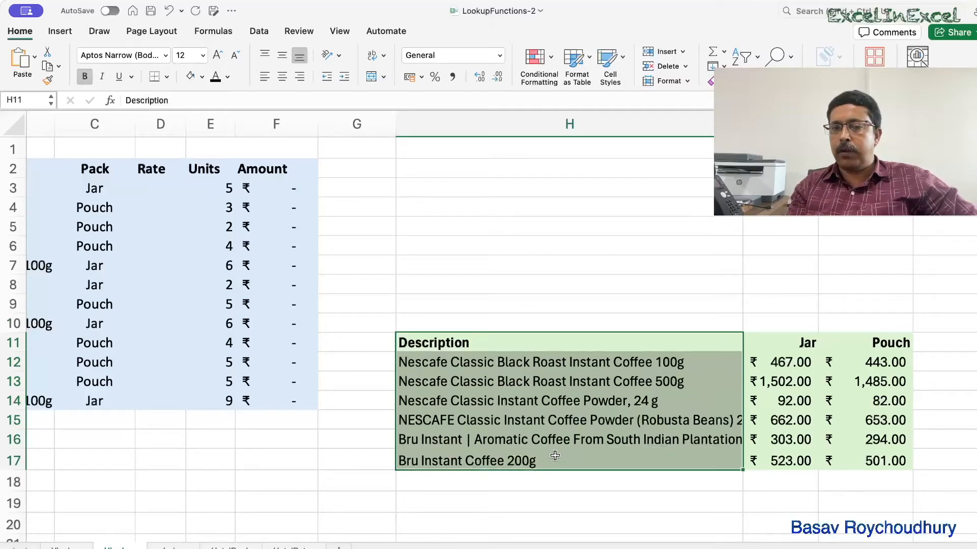
scroll(555, 456, left, 2)
drag(523, 354, 652, 407)
drag(653, 352, 885, 344)
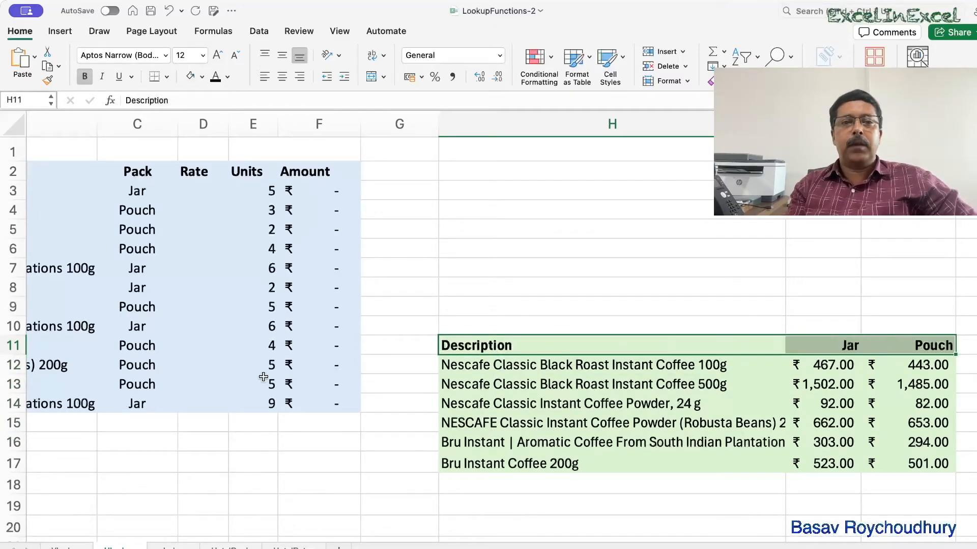
In D3, start an HLOOKUP with lookup value C3 and the locked table array $H$11:$J$17.
click(191, 197)
text(=hl)
key(Tab)
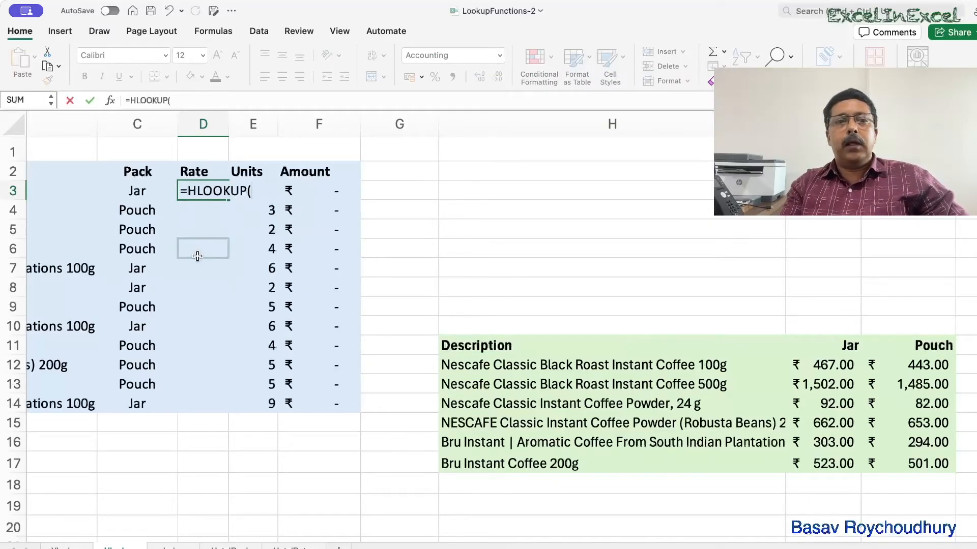
scroll(196, 255, right, 3)
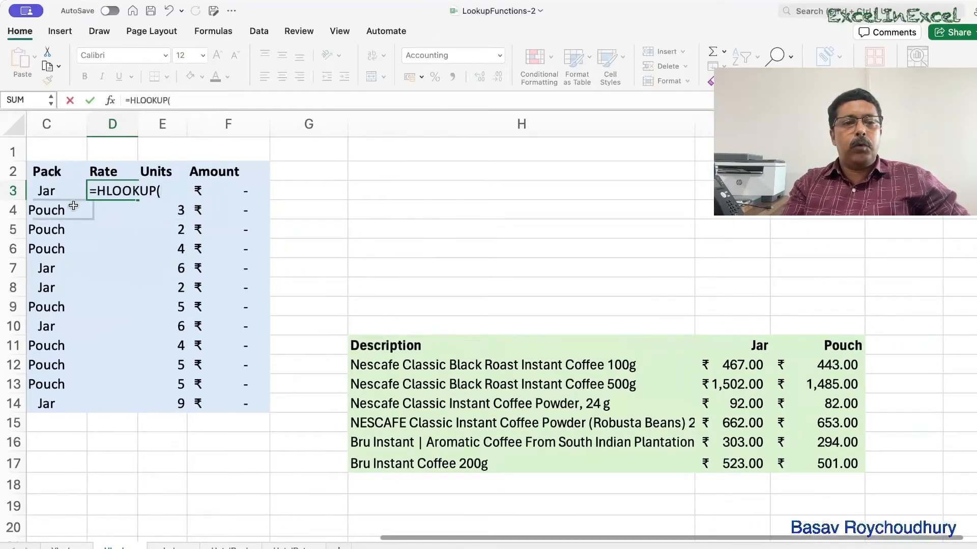
click(53, 190)
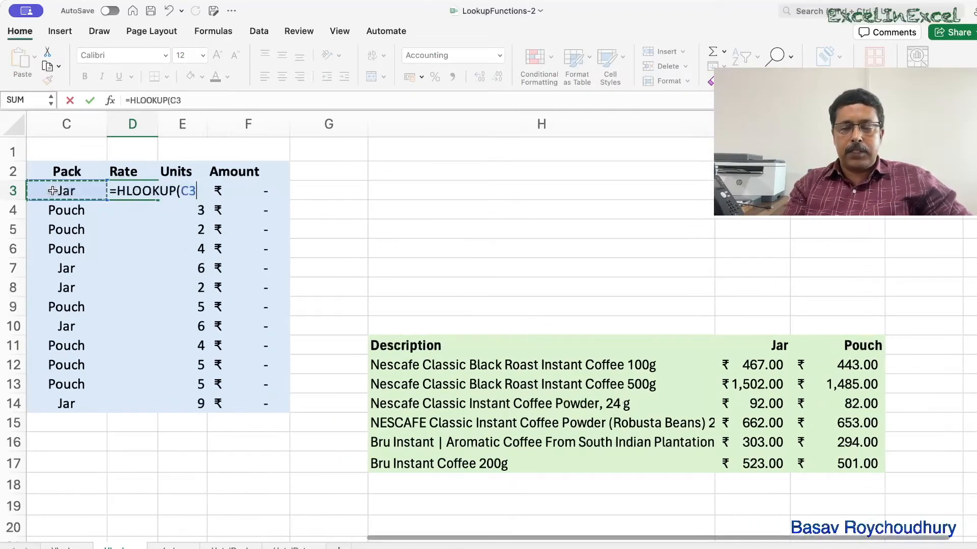
text(,)
drag(397, 334, 812, 463)
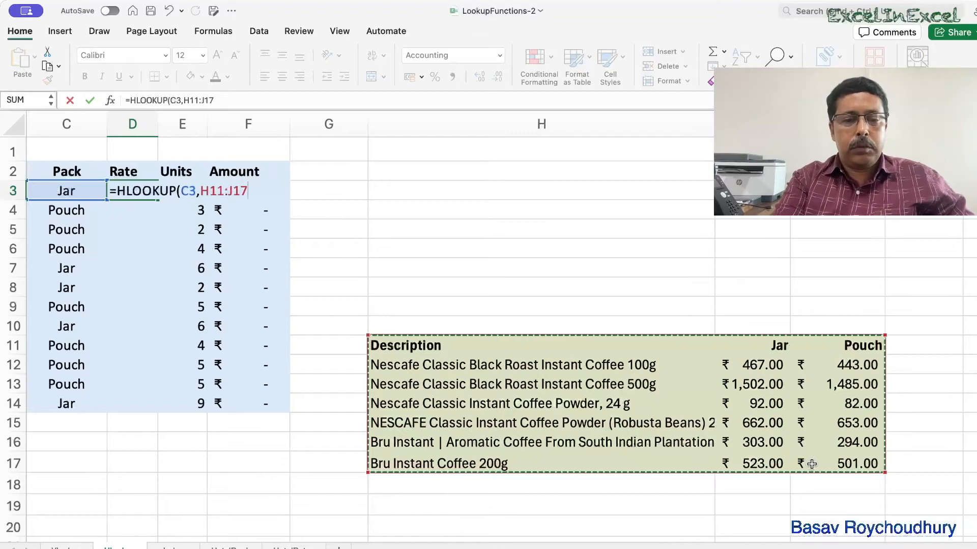
key(F4)
text(,)
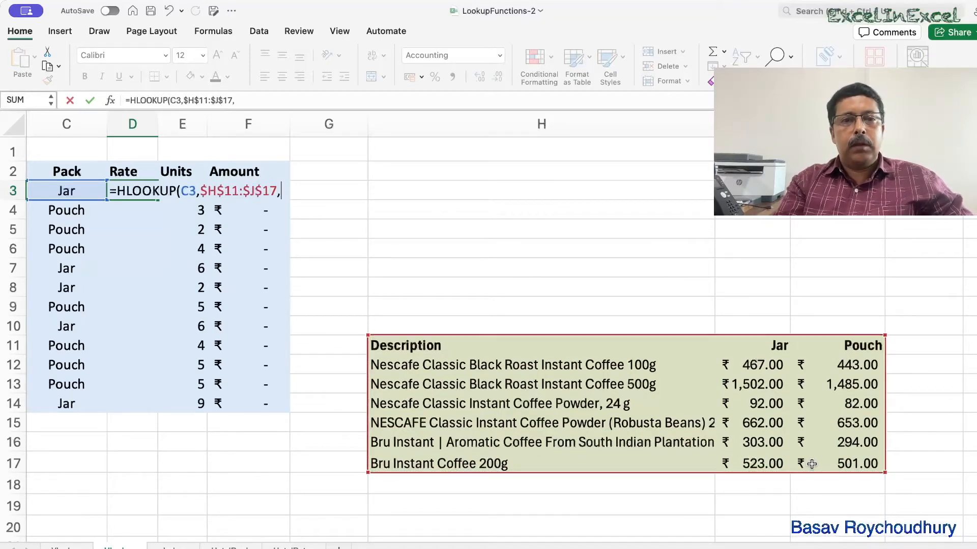
Nest a MATCH as HLOOKUP's row index, using the description in B3 as its lookup value.
scroll(811, 464, right, 2)
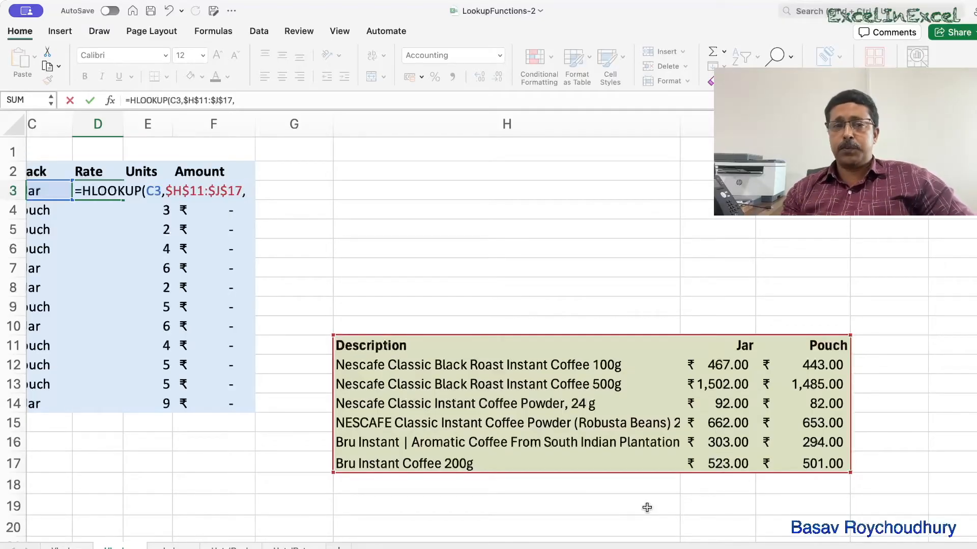
text(m)
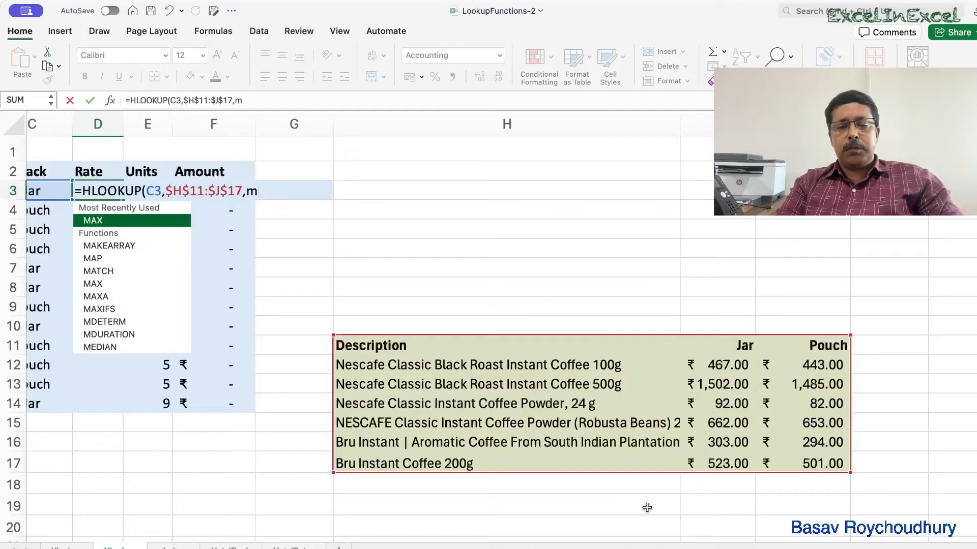
text(atc)
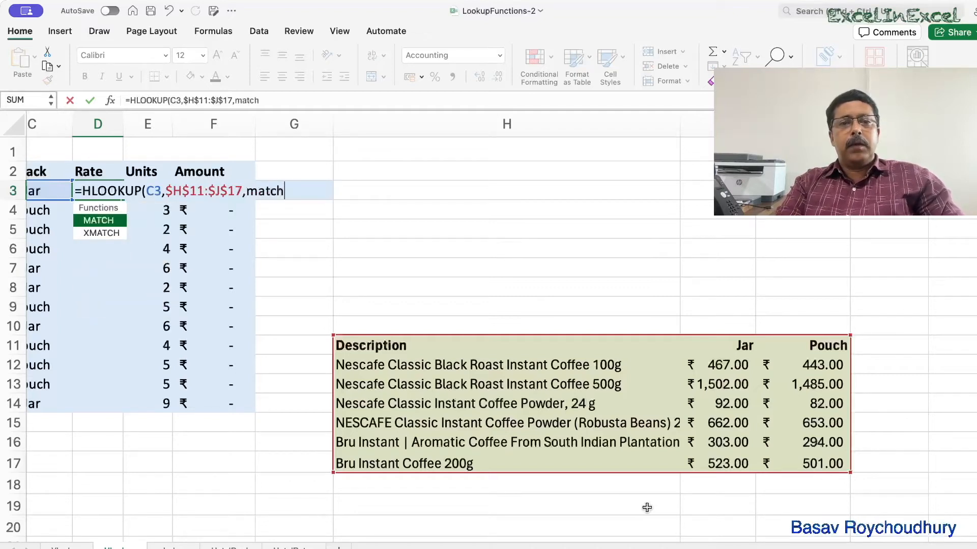
text(h)
key(Tab)
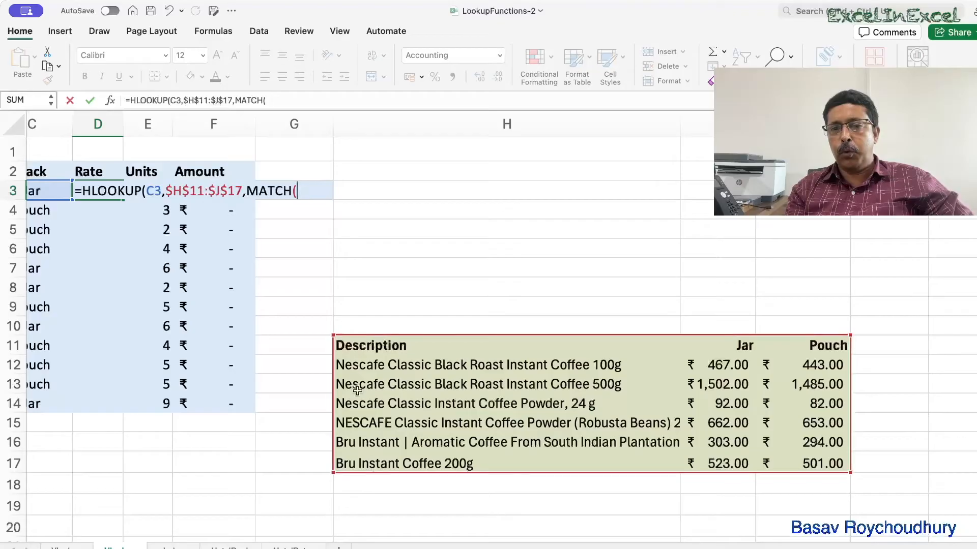
scroll(319, 328, left, 10)
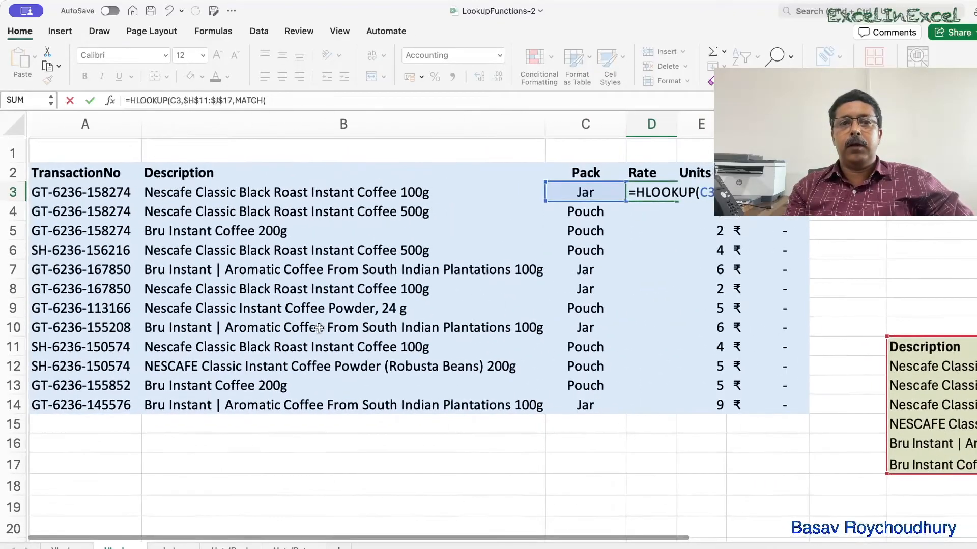
scroll(319, 328, right, 4)
click(164, 192)
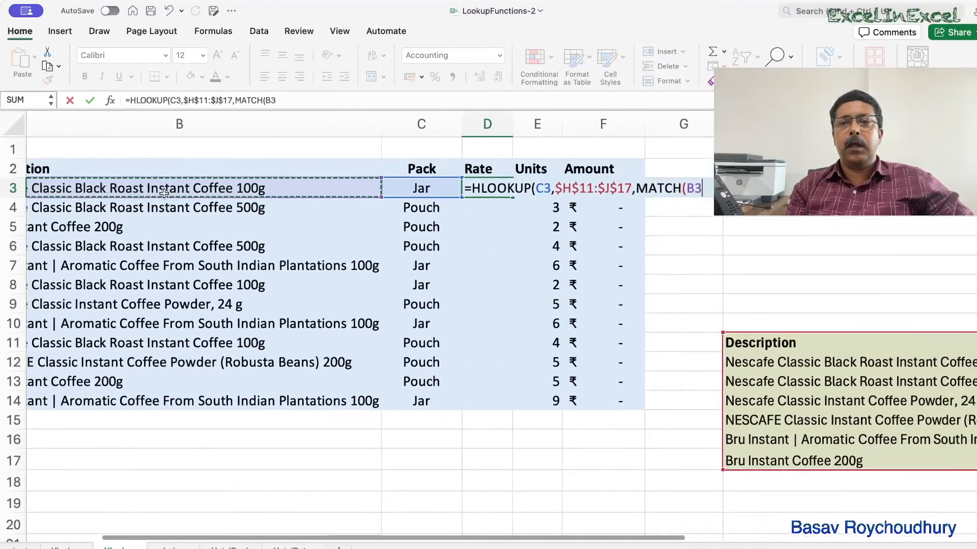
scroll(163, 192, right, 5)
scroll(164, 193, left, 6)
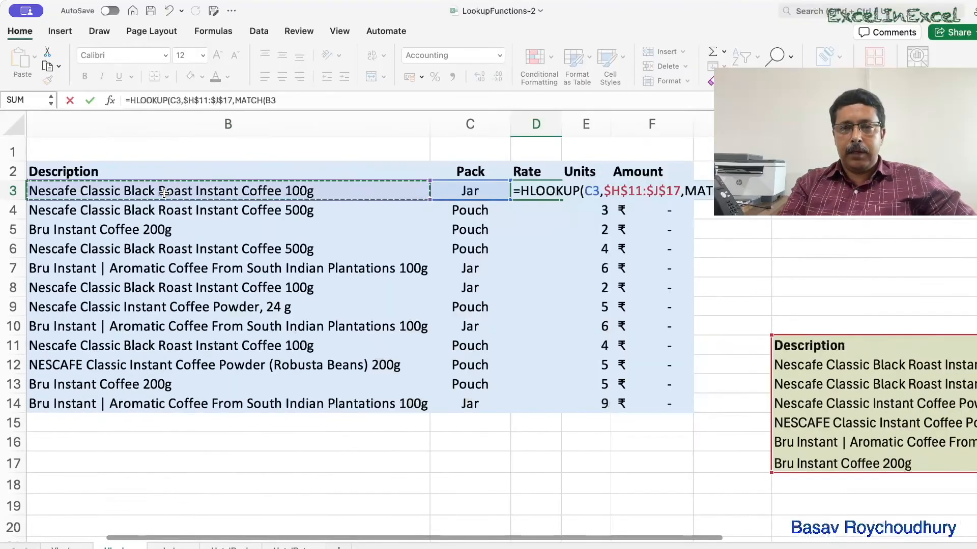
text(,)
Complete the nested MATCH with the locked lookup array $H$11:$H$17 and match type 0 for exact match.
scroll(330, 309, right, 4)
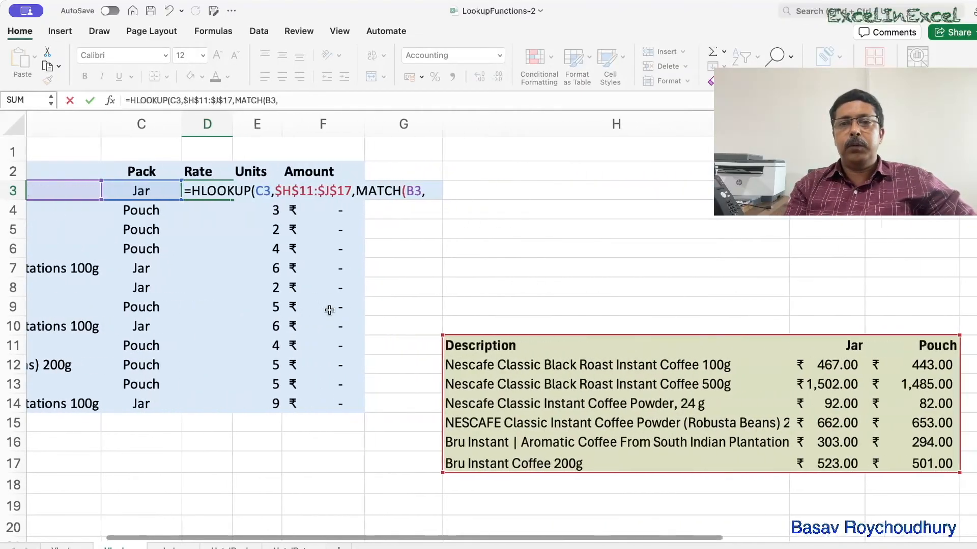
scroll(329, 309, right, 3)
drag(351, 346, 359, 456)
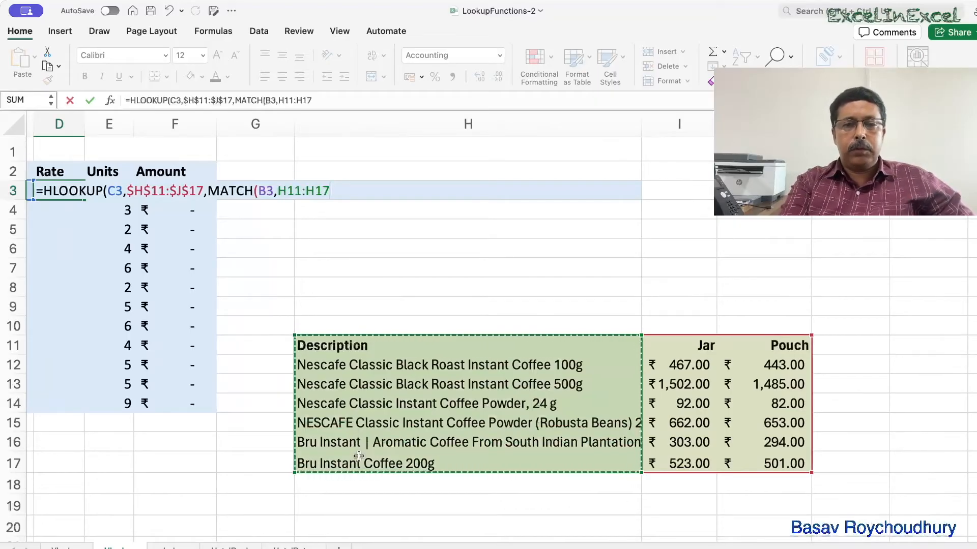
key(F4)
text(,)
key(Down)
key(Tab)
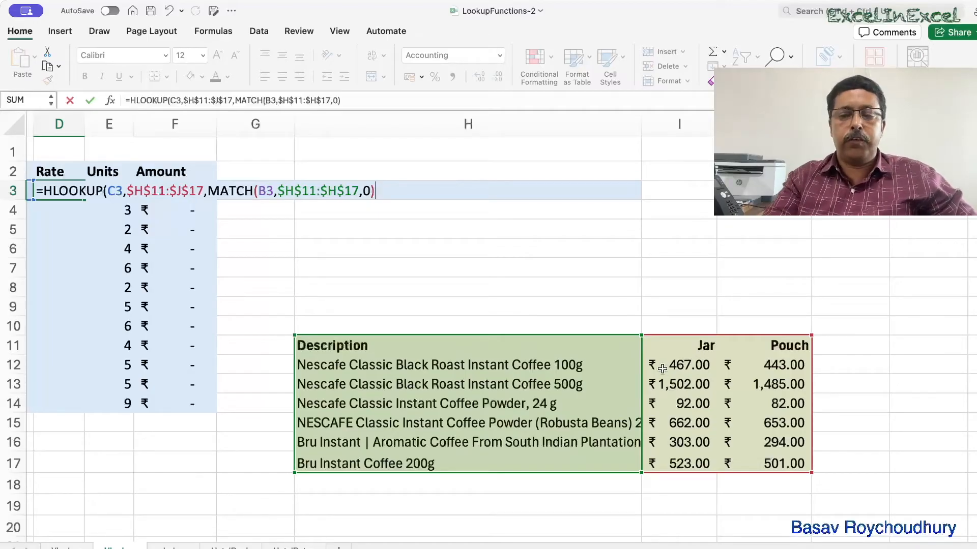
Finish the HLOOKUP with range lookup FALSE and enter the formula in D3.
text(,)
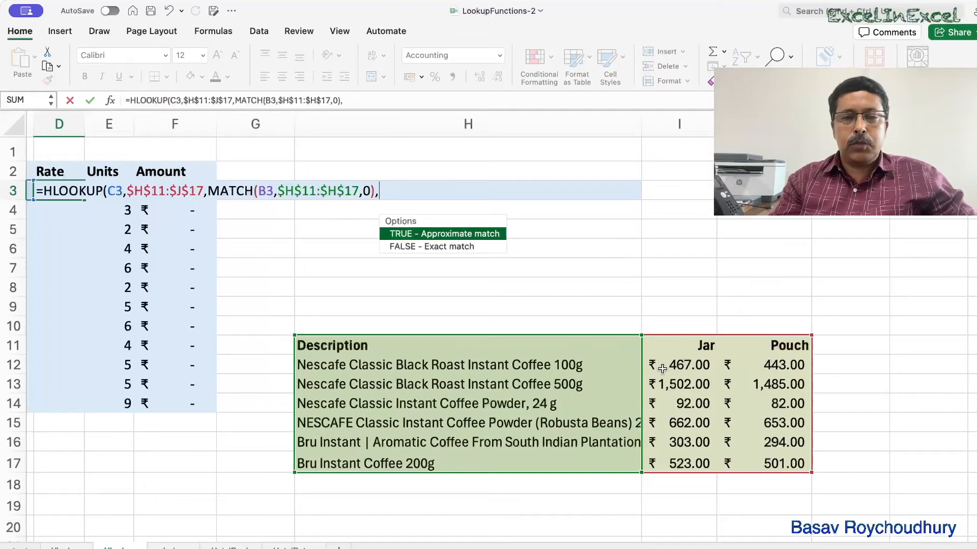
key(Down)
key(Tab)
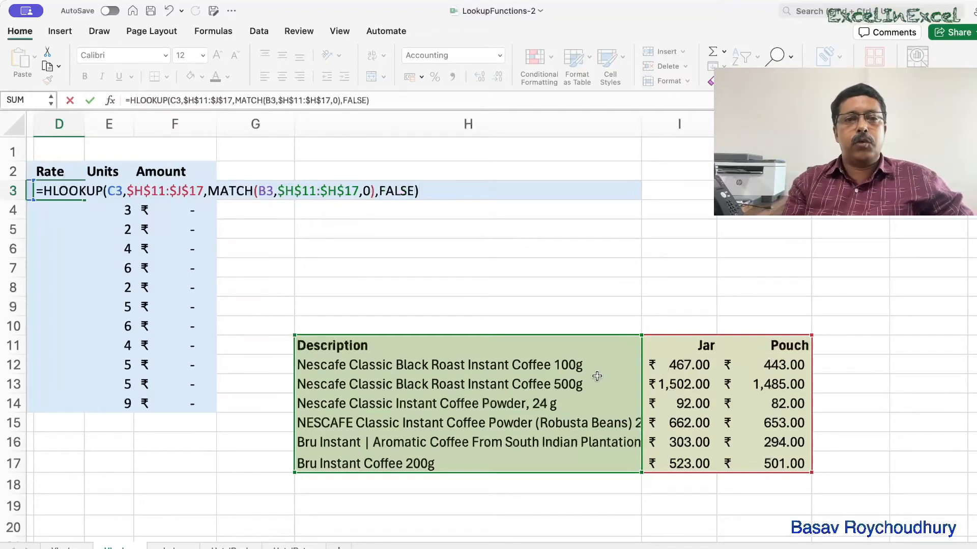
key(Return)
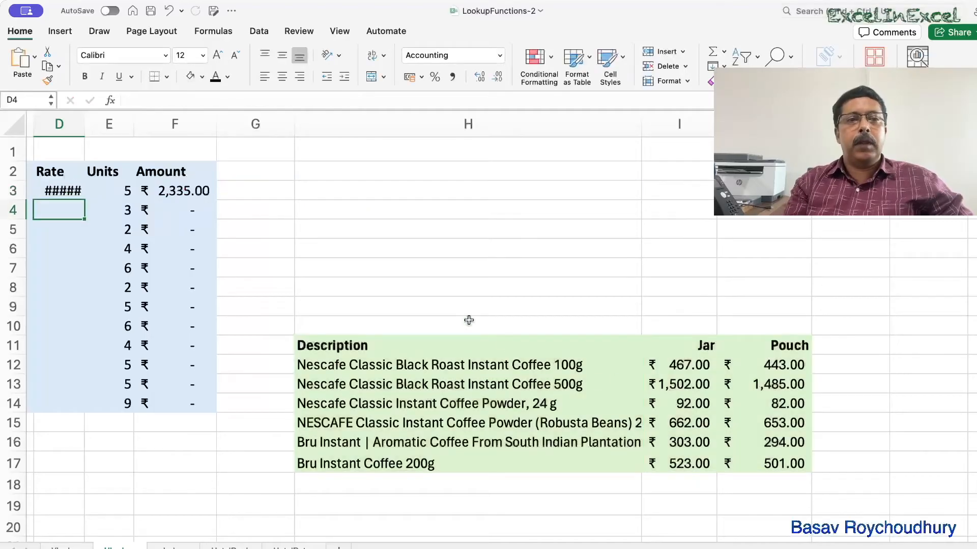
Widen column D slightly and copy the D3 formula down through D14.
drag(84, 124, 96, 124)
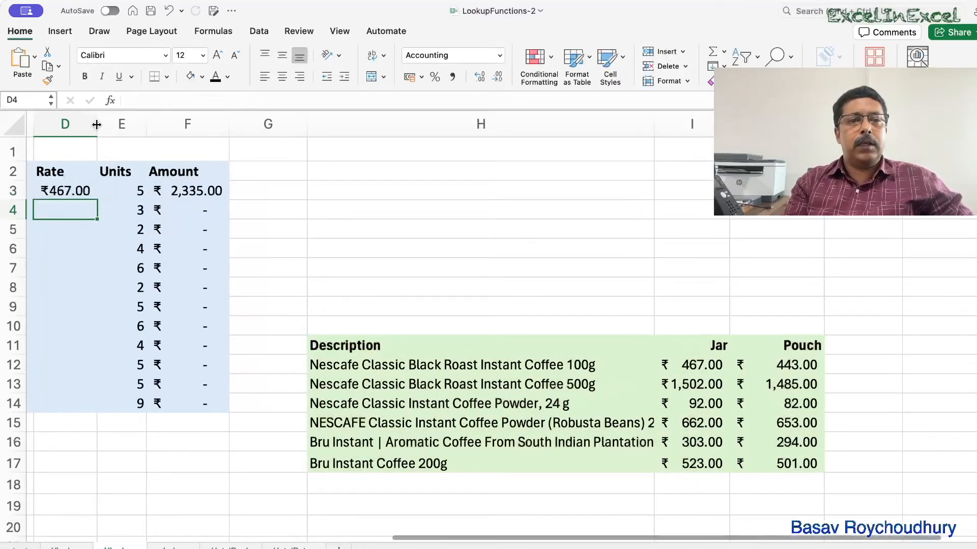
click(61, 189)
drag(97, 199, 97, 404)
scroll(206, 443, left, 10)
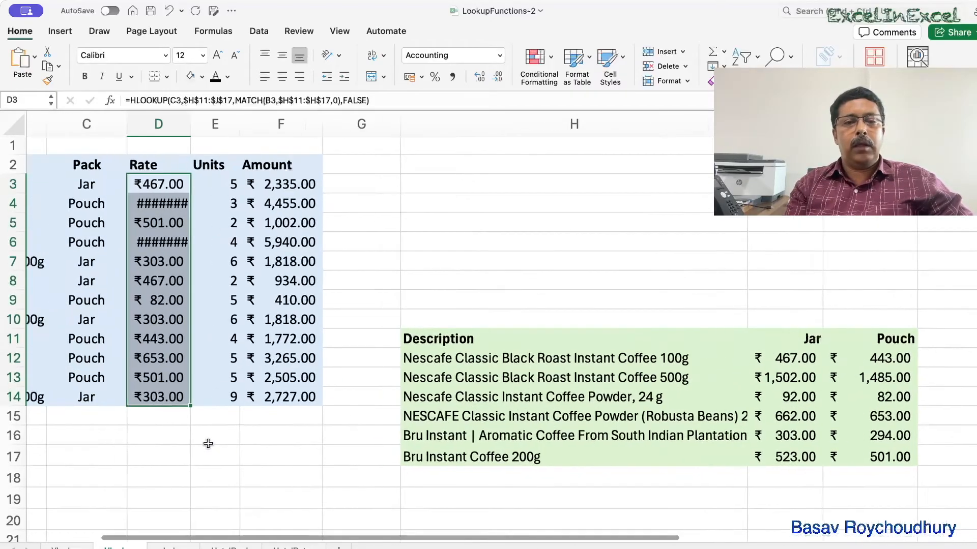
scroll(208, 443, left, 1)
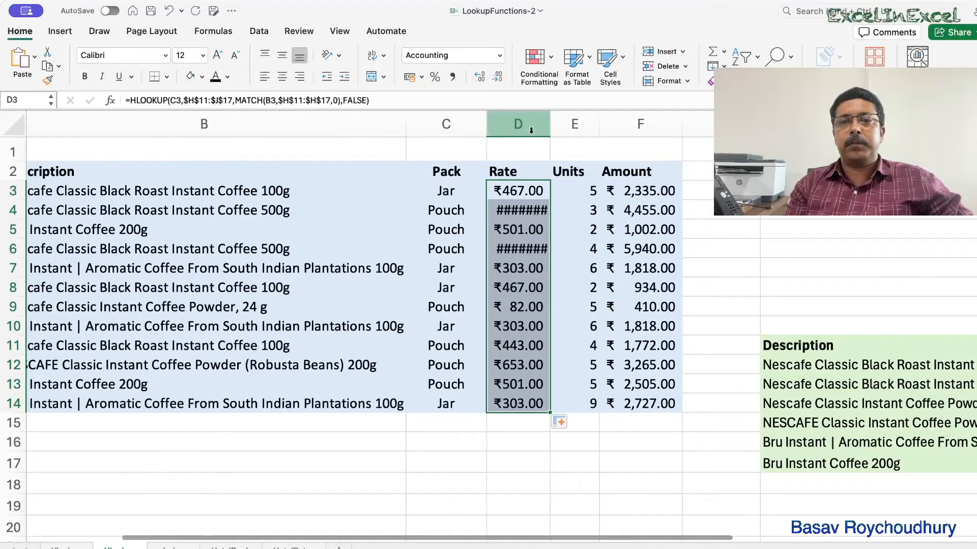
Widen column D further so all the filled rates display fully.
double_click(550, 125)
drag(551, 125, 568, 124)
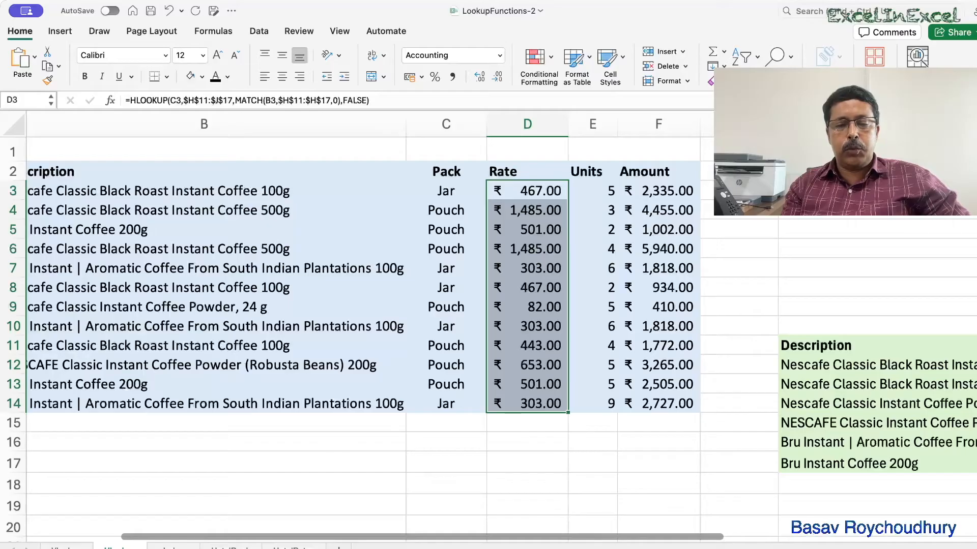
key(super+Tab)
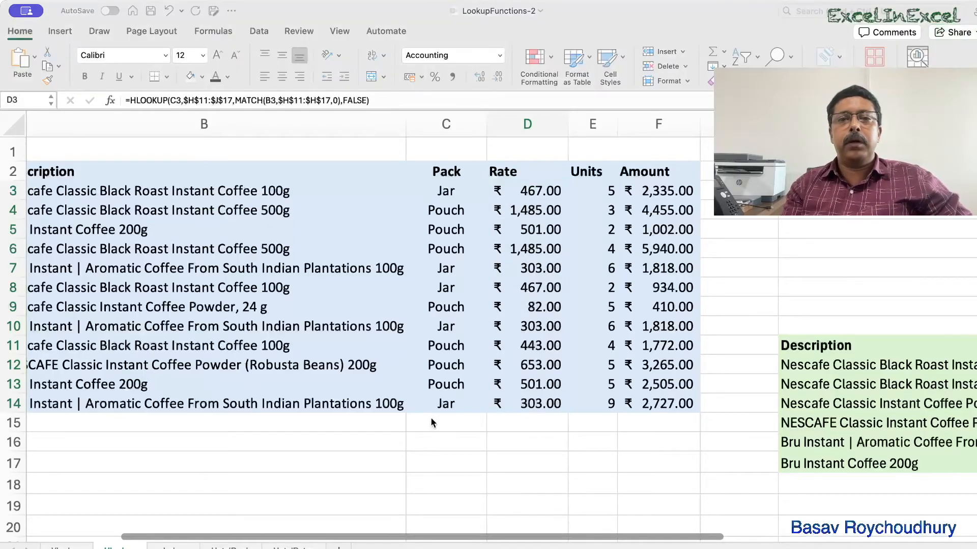
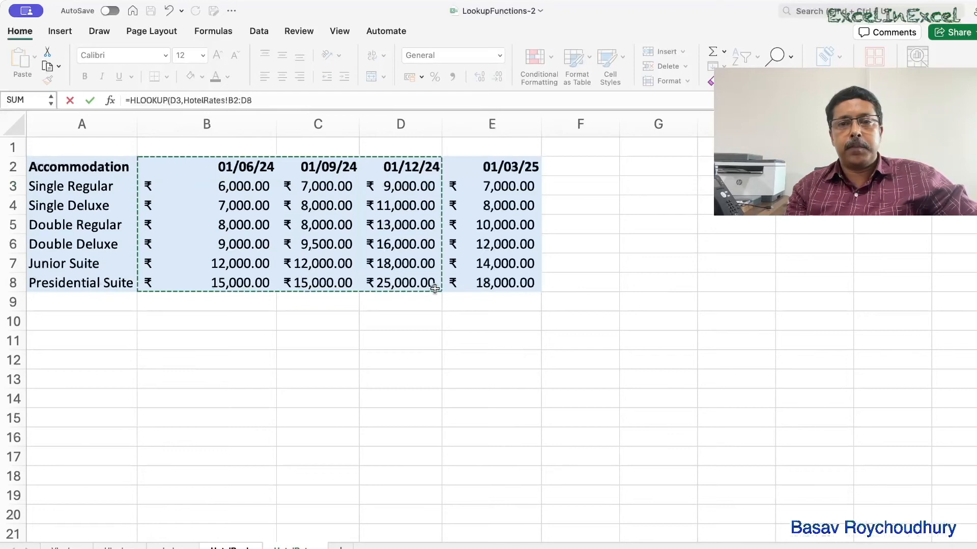
Set the HLOOKUP table array to the locked range HotelRates!$B$2:$E$8.
drag(90, 163, 347, 279)
drag(464, 284, 444, 277)
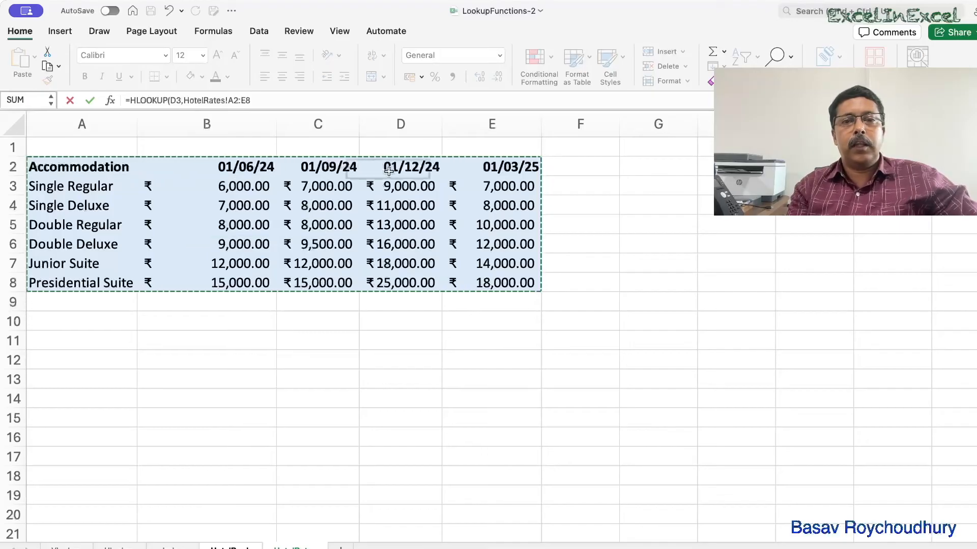
click(202, 166)
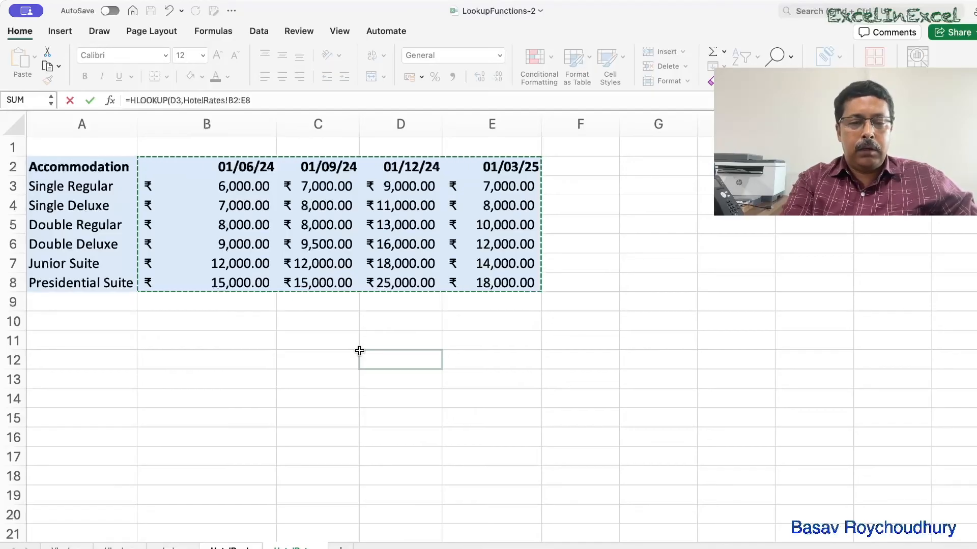
key(F4)
text(,)
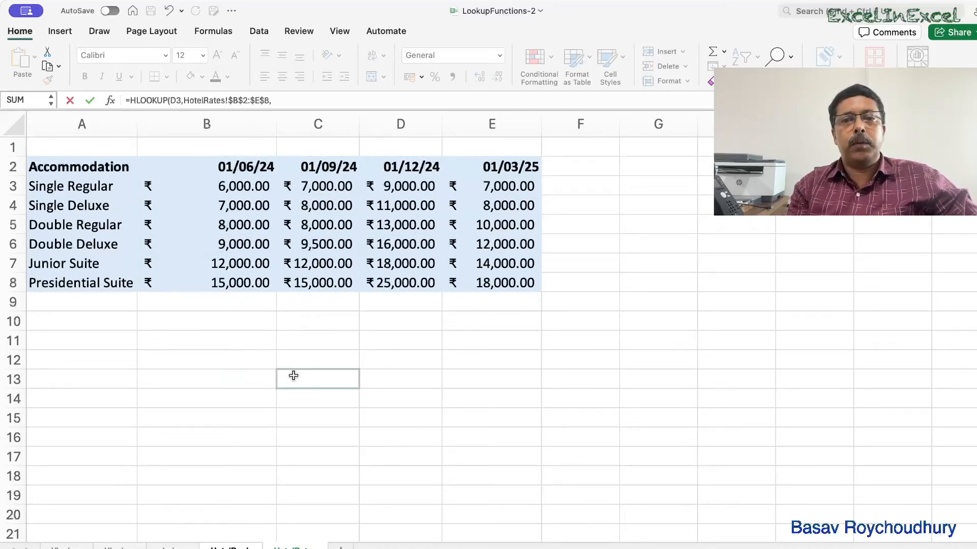
Return to the booking sheet, remove the stray sheet reference, and insert MATCH as the row index argument.
click(230, 547)
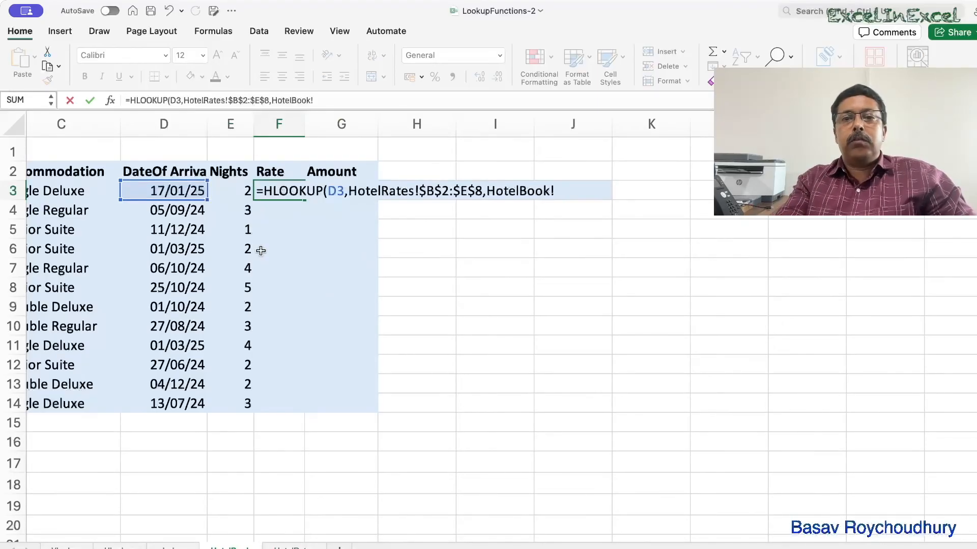
key(BackSpace)
key(BackSpace)
key(BackSpace)
key(BackSpace)
key(BackSpace)
key(BackSpace)
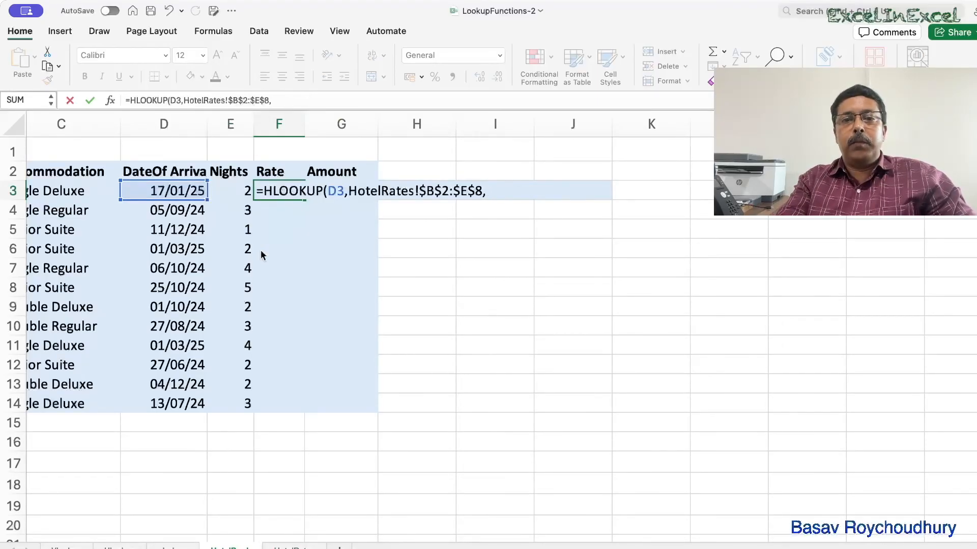
scroll(344, 345, right, 2)
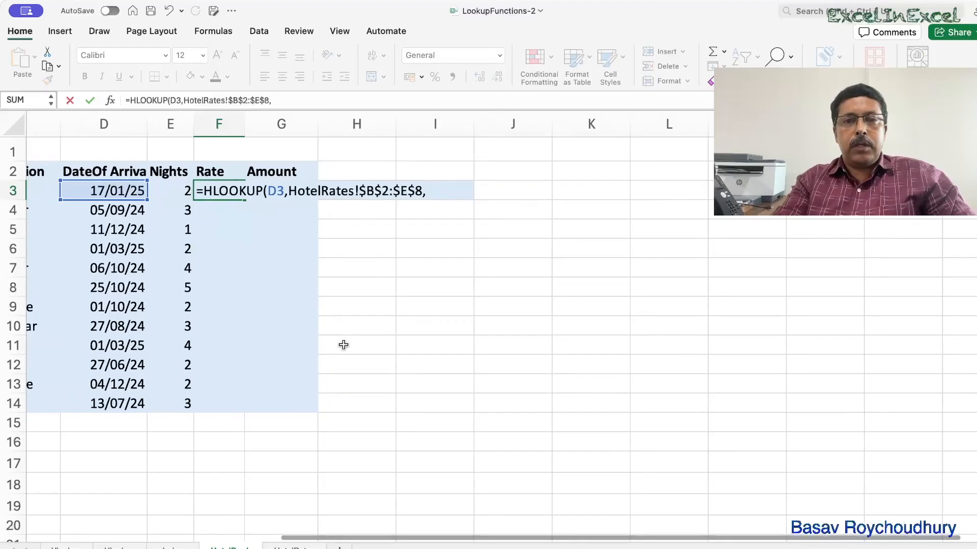
text(mat)
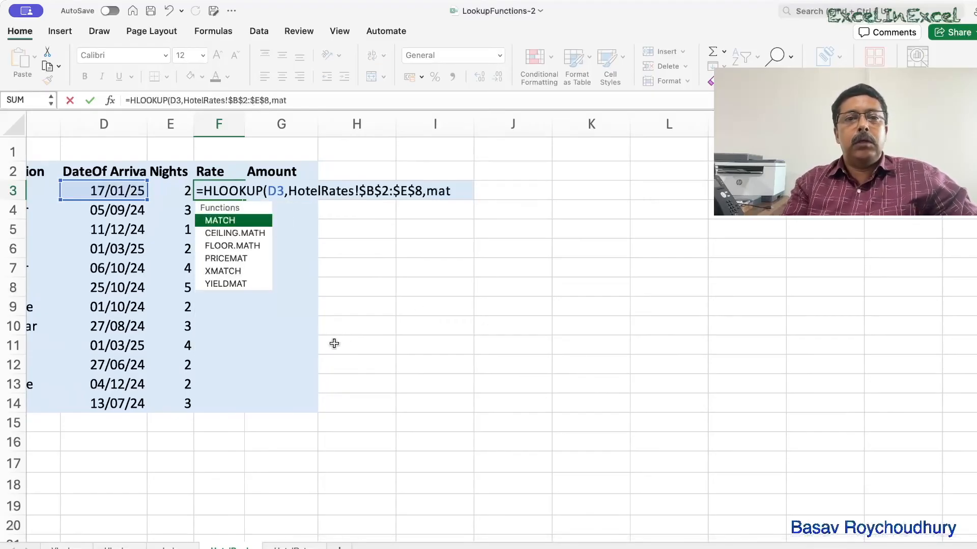
double_click(255, 220)
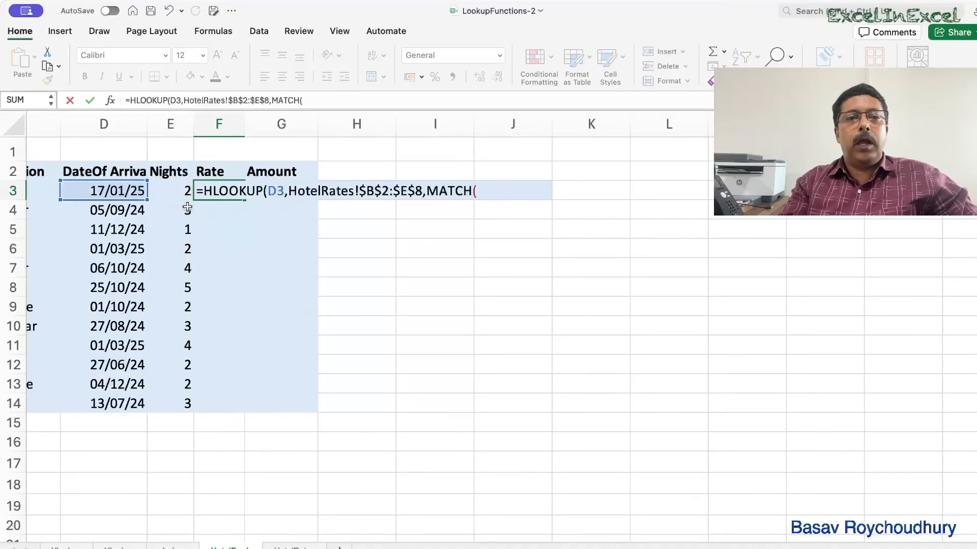
Use the accommodation in HotelBook!C3 as the MATCH lookup value.
scroll(187, 206, left, 3)
scroll(187, 206, left, 1)
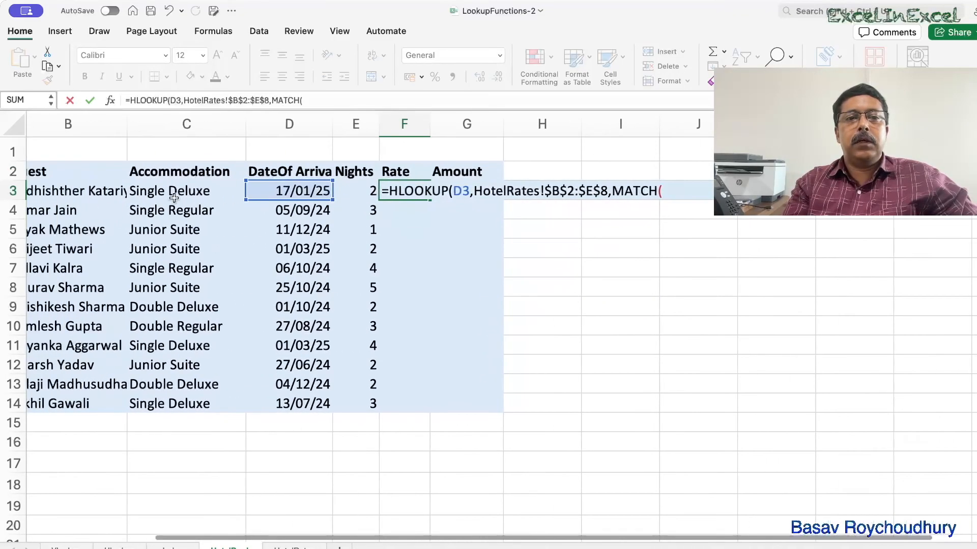
click(172, 192)
scroll(172, 193, right, 4)
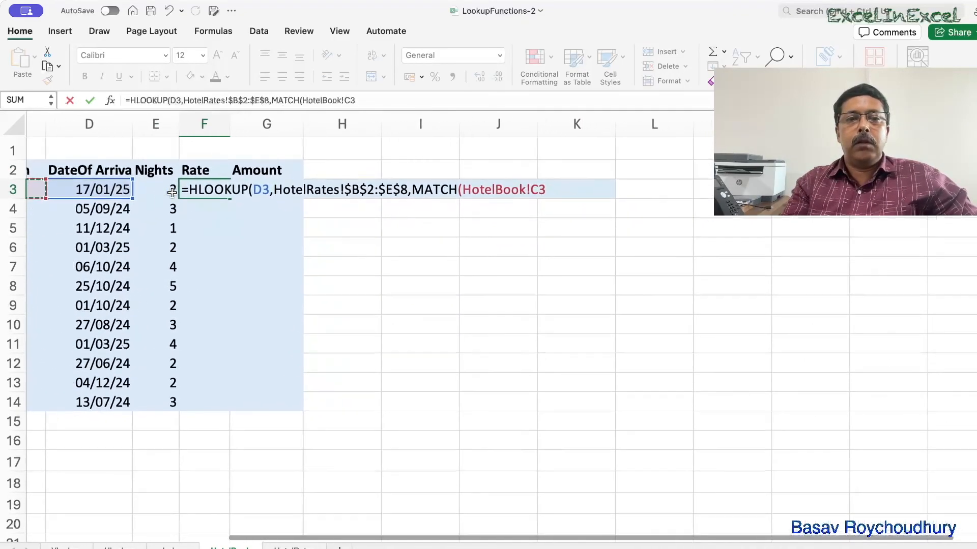
scroll(171, 193, left, 5)
scroll(178, 192, right, 2)
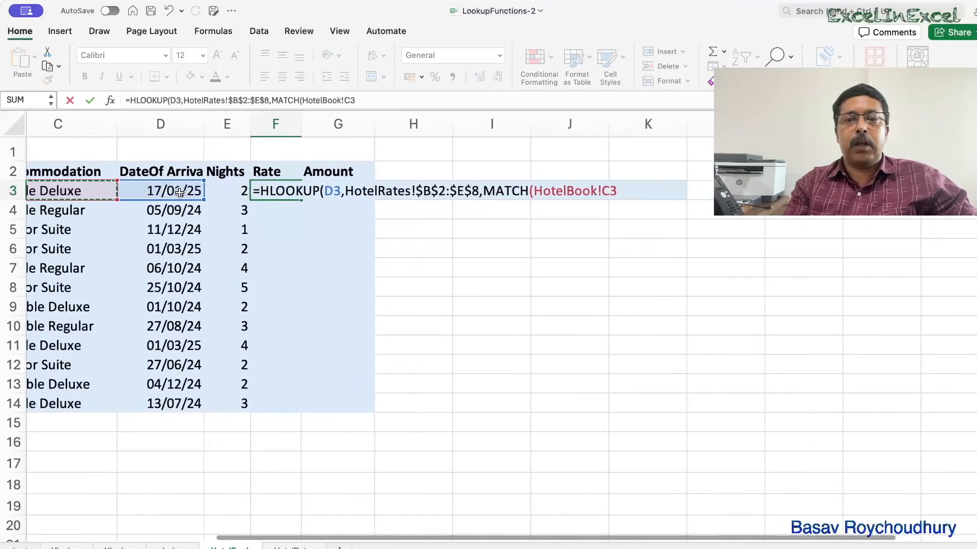
scroll(179, 192, right, 1)
scroll(179, 192, left, 3)
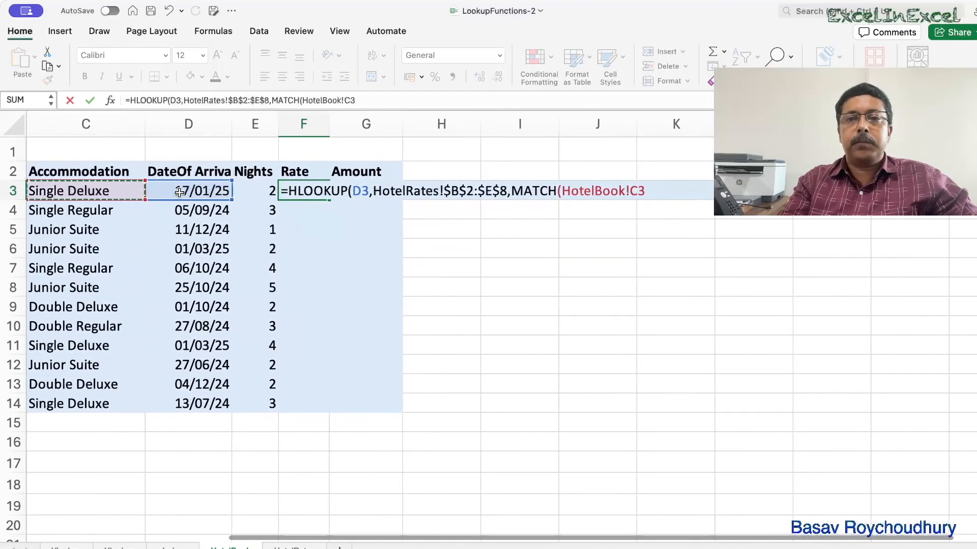
scroll(179, 192, right, 5)
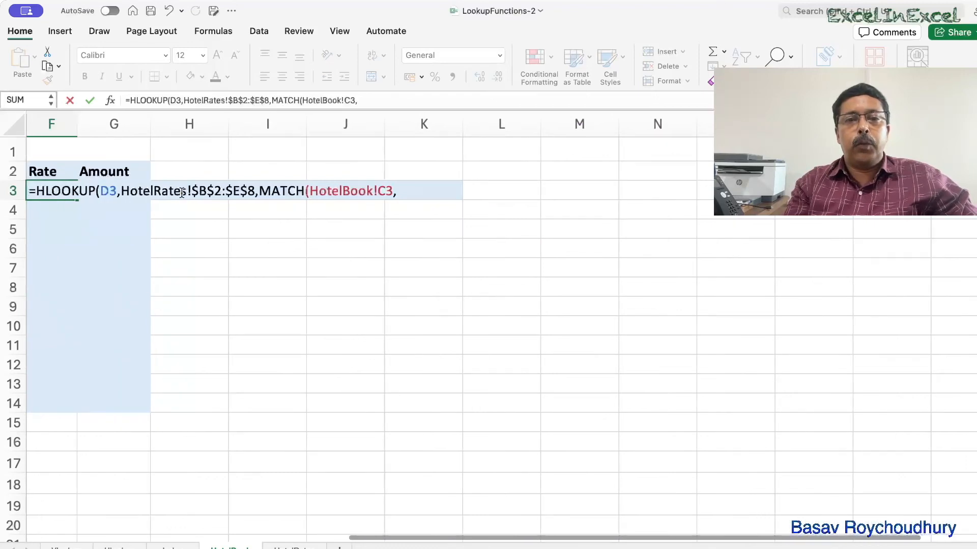
Set the MATCH lookup array to the locked range HotelRates!$A$2:$A$8.
click(287, 547)
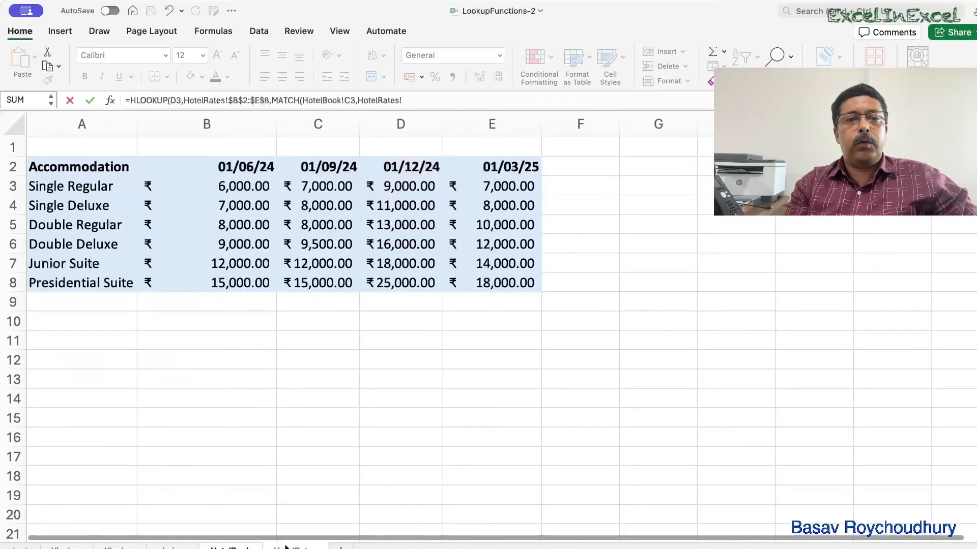
drag(97, 271, 97, 278)
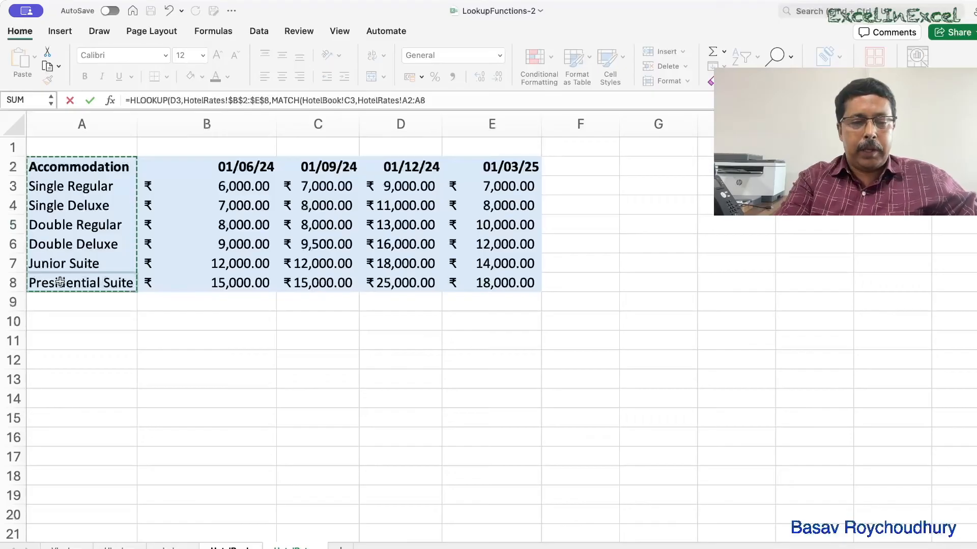
key(F4)
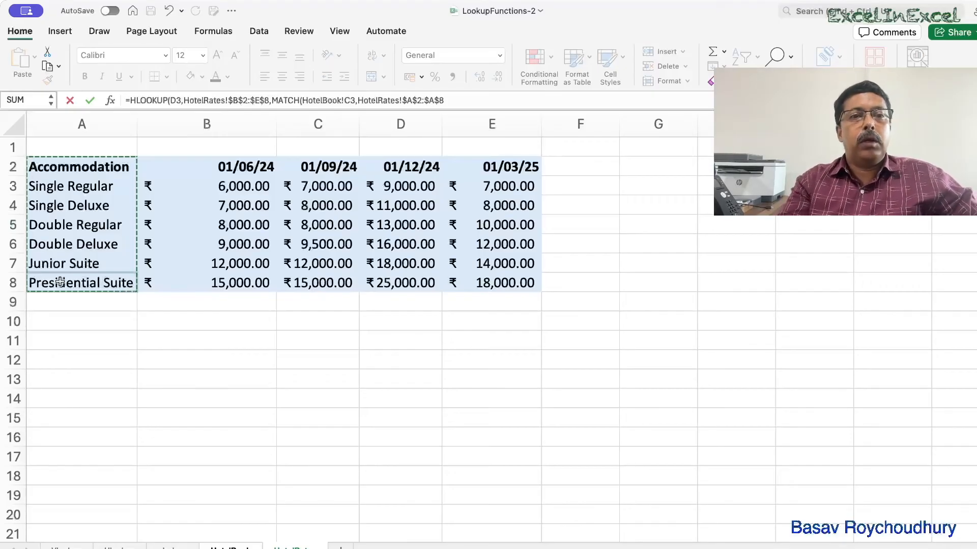
Set match type 0 for exact match and close the MATCH function.
text(,0)
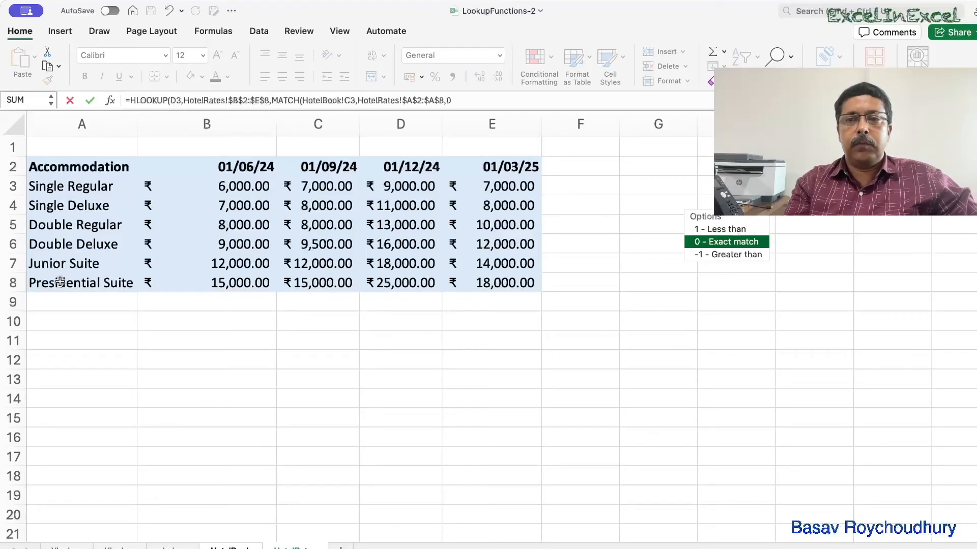
scroll(60, 282, right, 3)
text())
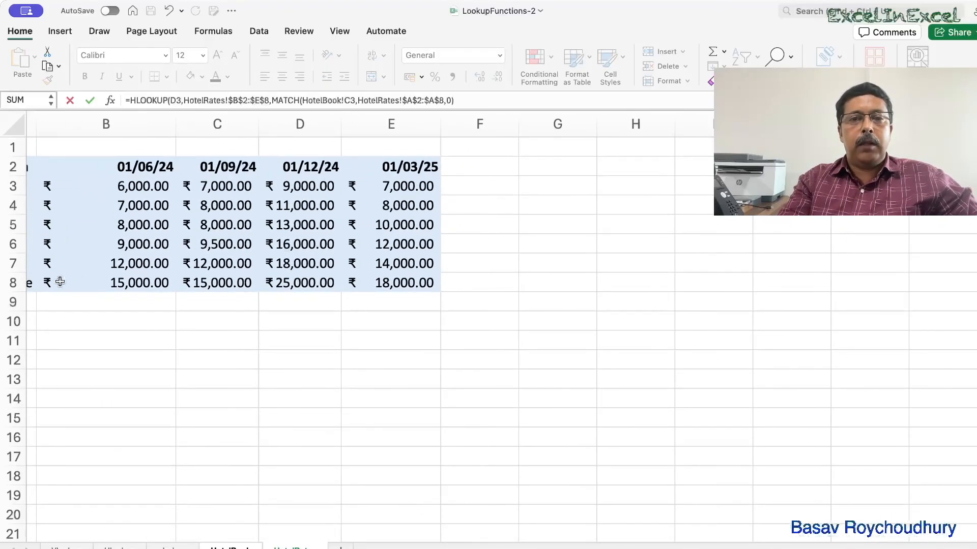
text(,)
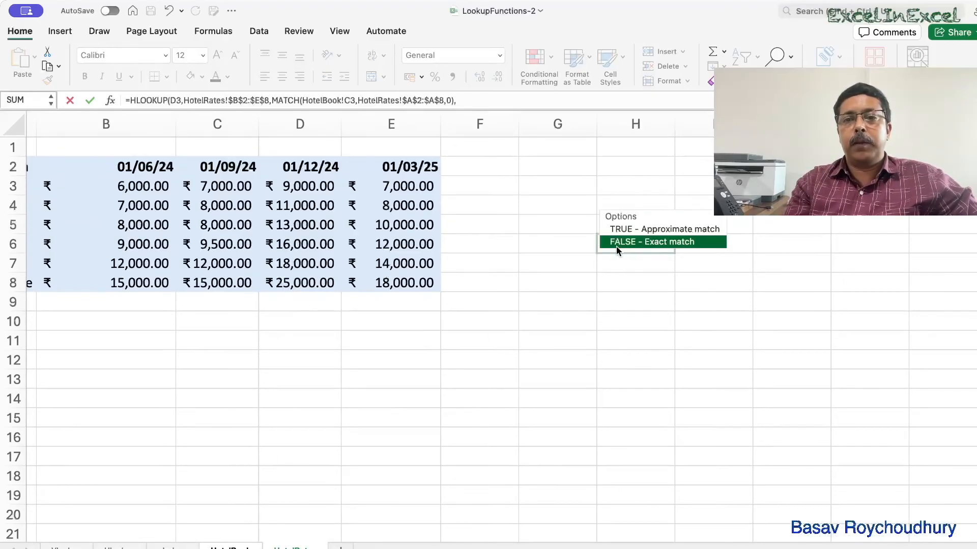
Set the HLOOKUP range lookup to TRUE and enter the formula in F3.
double_click(616, 229)
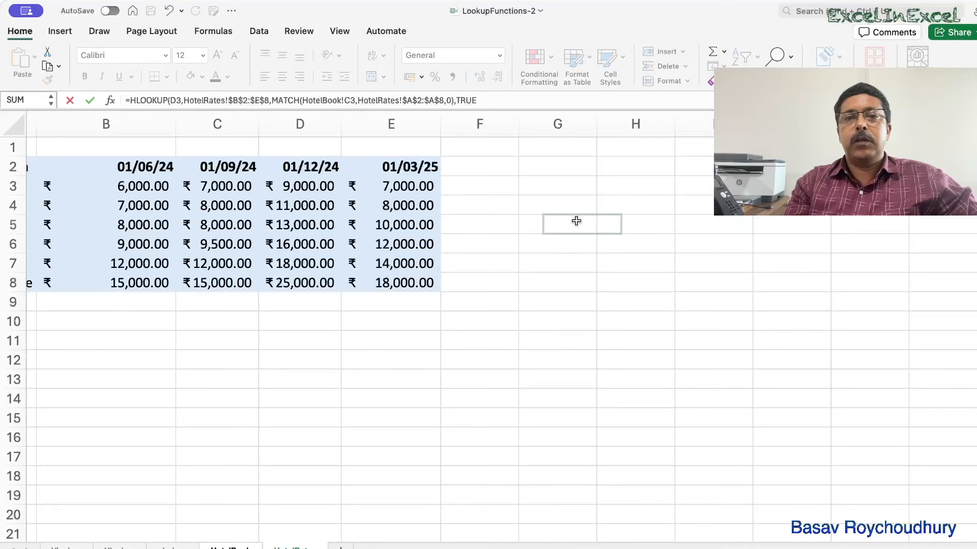
scroll(508, 199, right, 2)
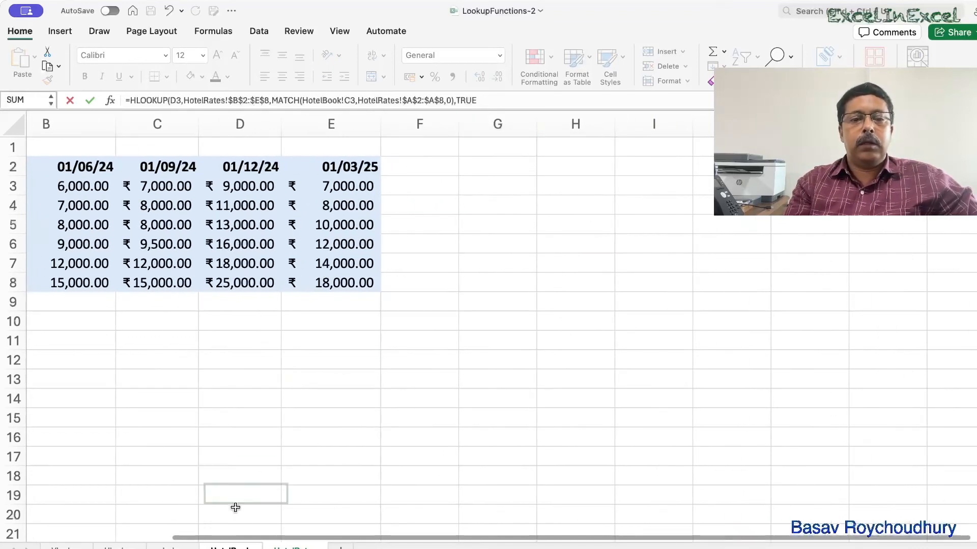
click(230, 547)
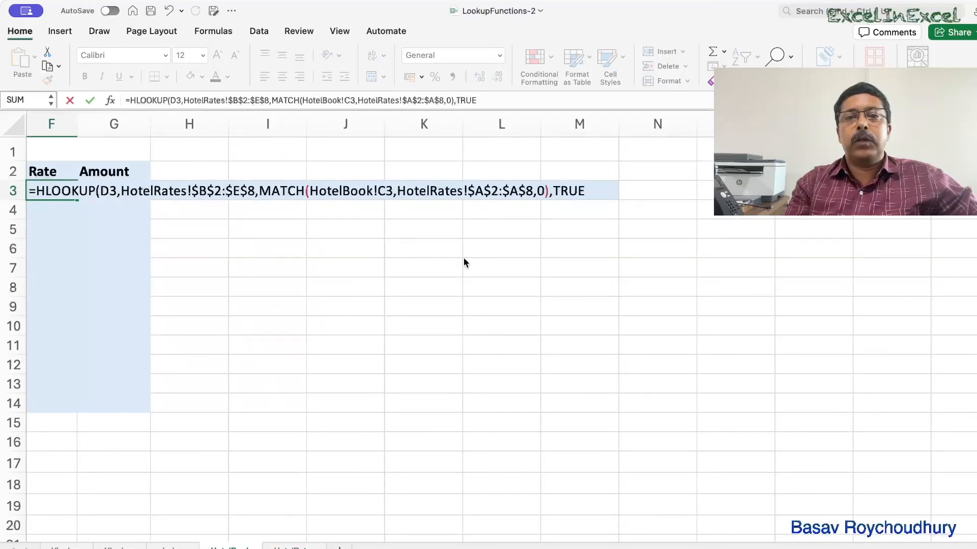
key(ctrl+Return)
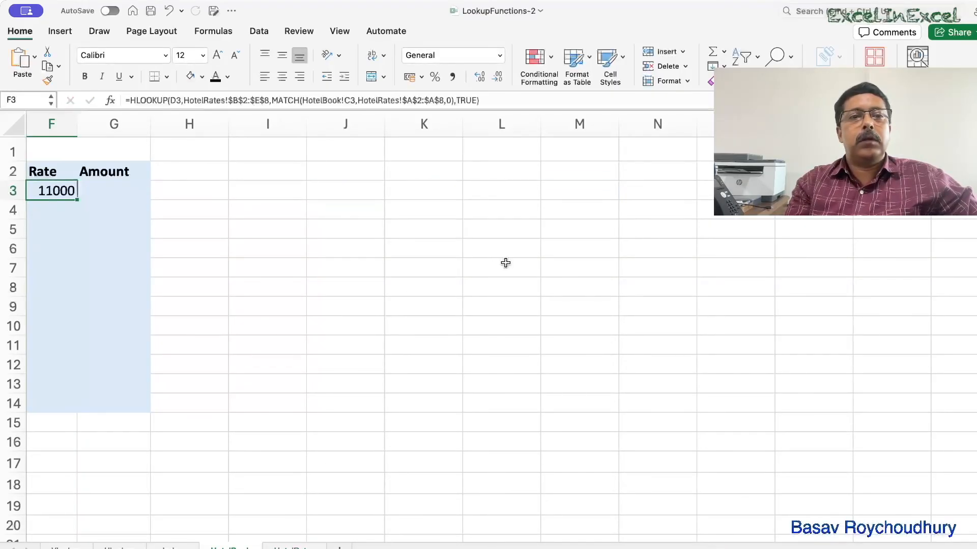
Reopen the F3 formula for review and confirm it again.
scroll(285, 244, left, 1)
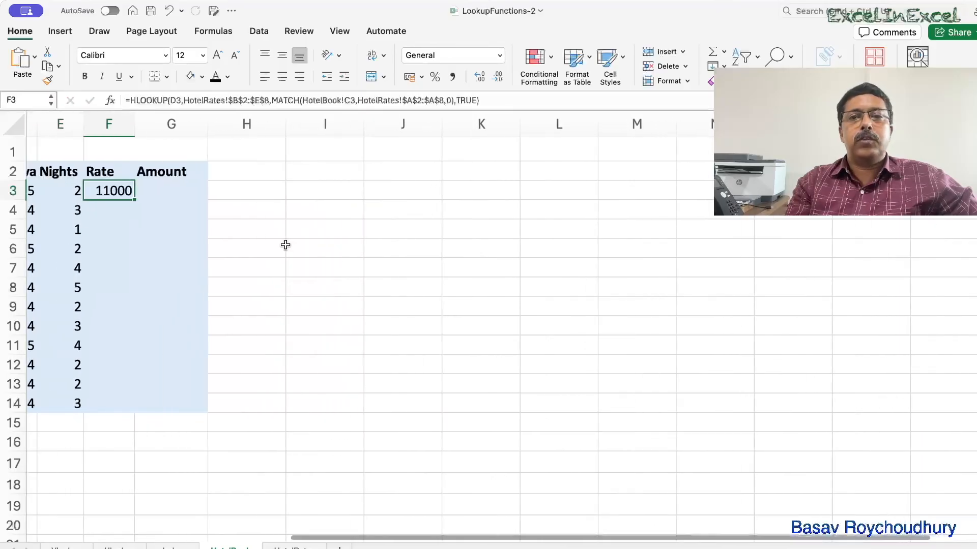
double_click(103, 192)
scroll(236, 316, right, 1)
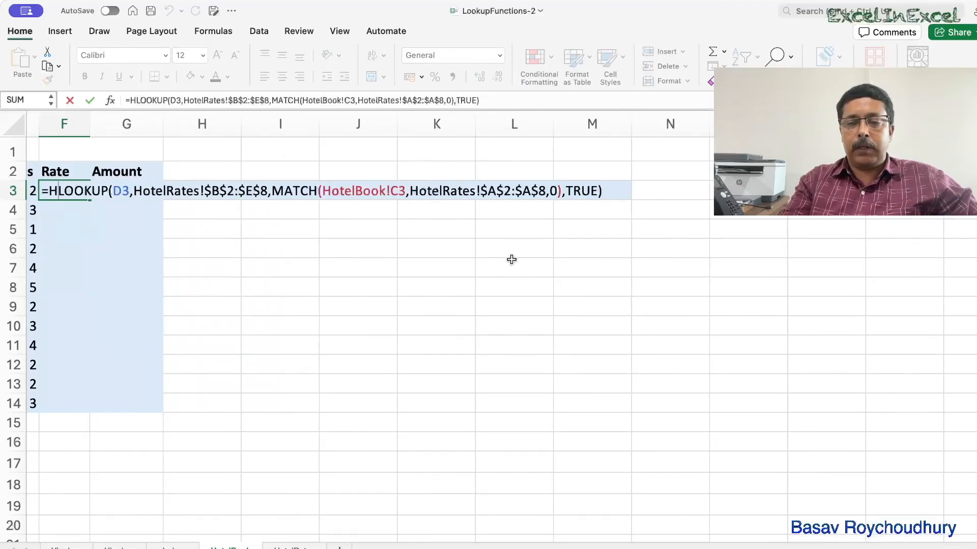
key(Return)
Inspect the F3 rate alongside the accommodation in C3 and the arrival date in D3.
scroll(511, 258, left, 4)
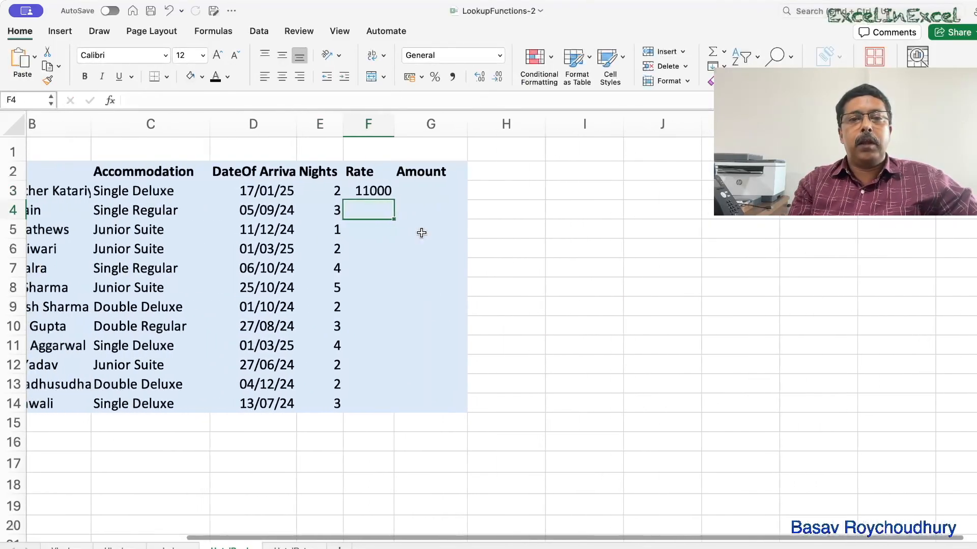
click(379, 188)
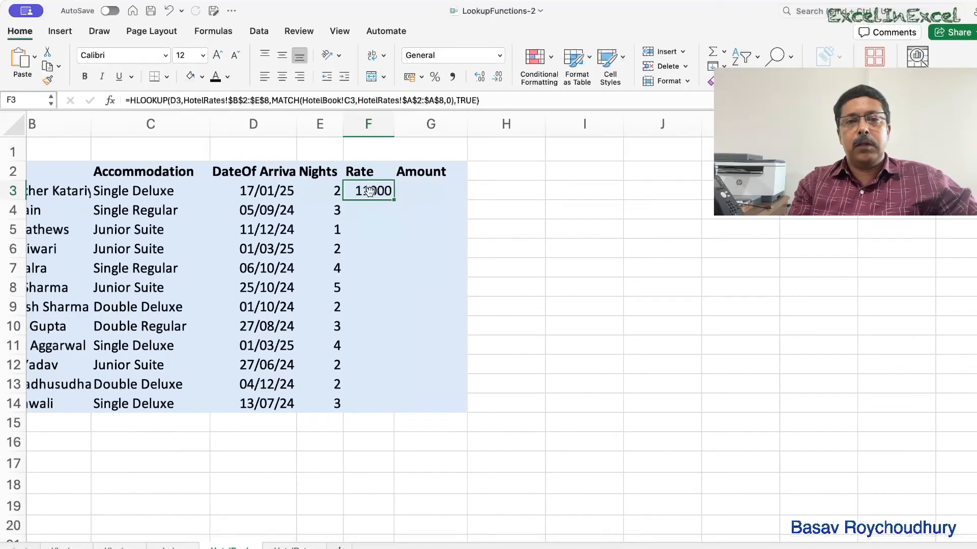
click(146, 187)
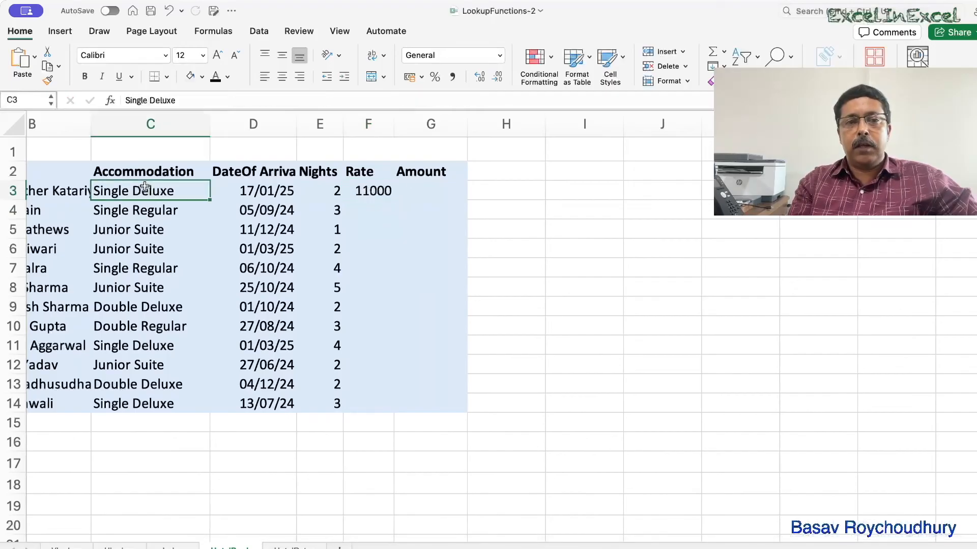
click(265, 191)
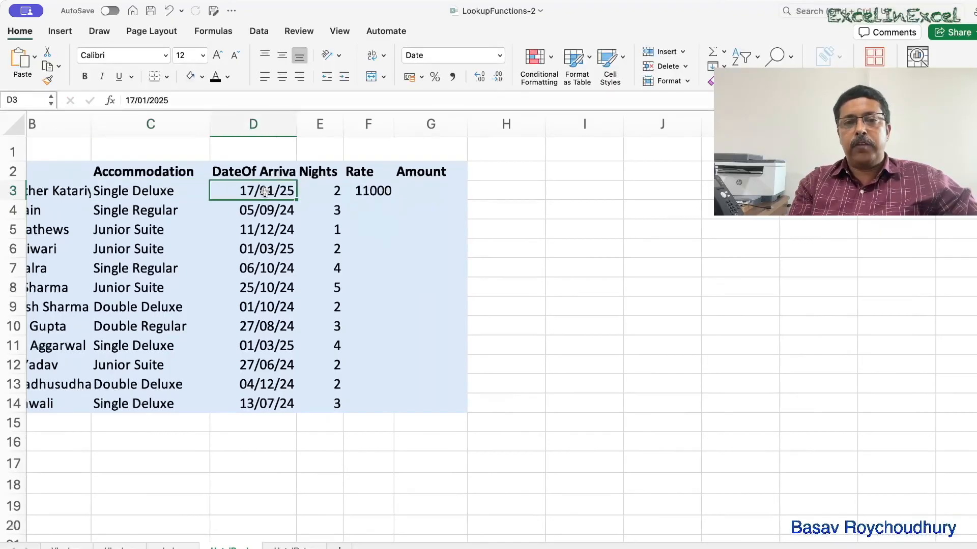
click(367, 194)
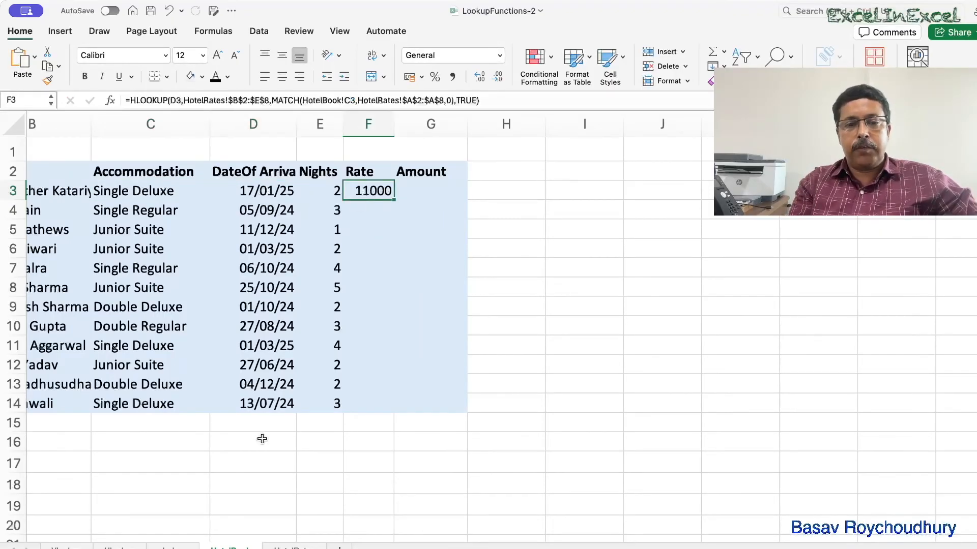
Switch to the rates sheet and select the 01/12/24 rate column D2:D8 to examine it.
click(285, 545)
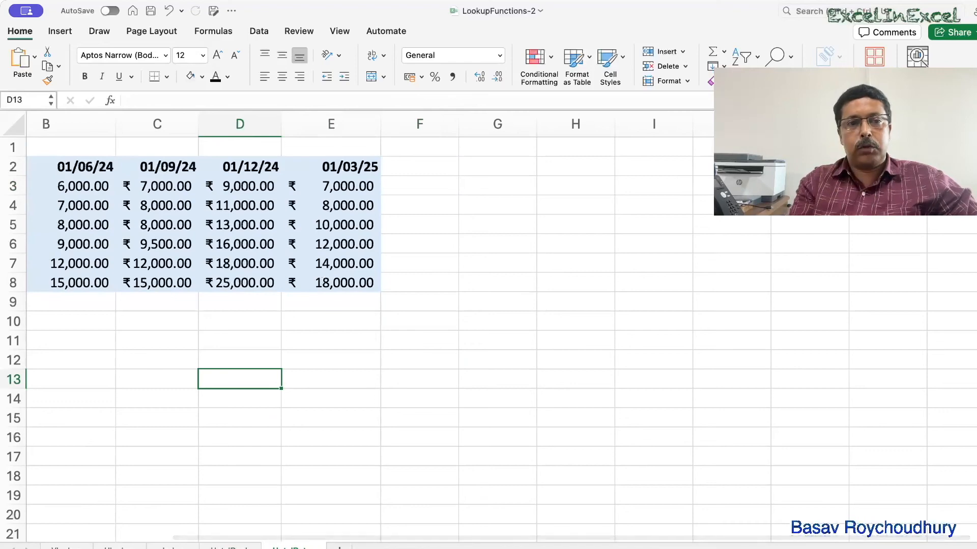
scroll(404, 471, left, 3)
scroll(404, 471, left, 2)
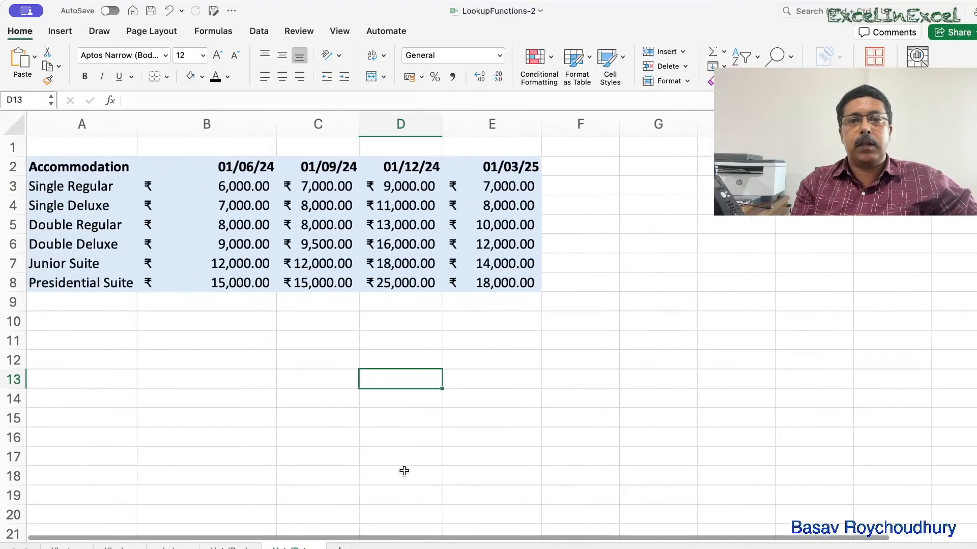
scroll(404, 471, right, 3)
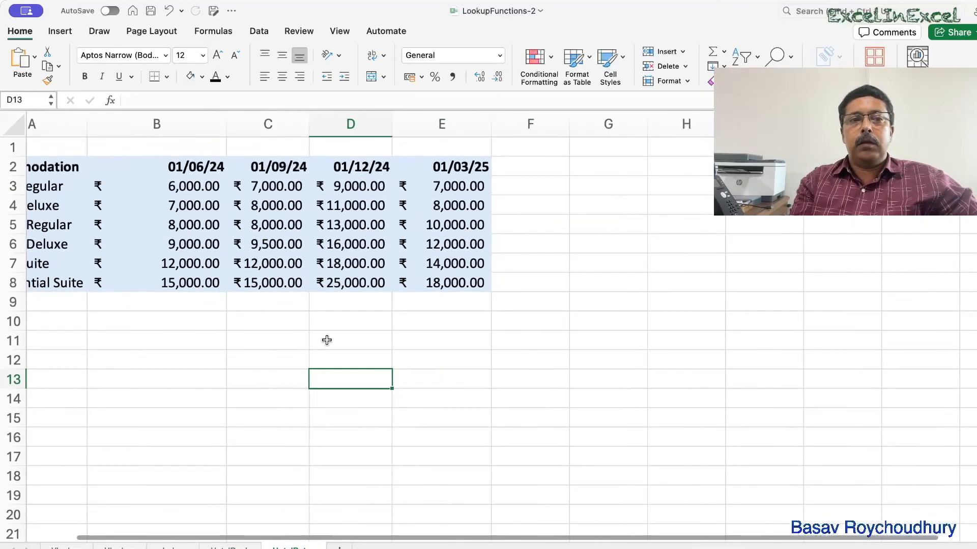
scroll(330, 340, left, 3)
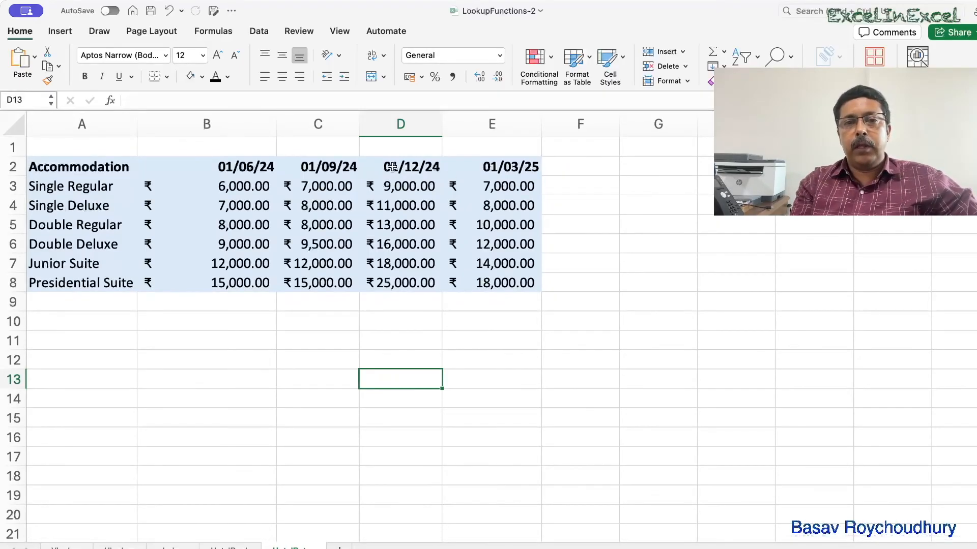
drag(392, 167, 397, 283)
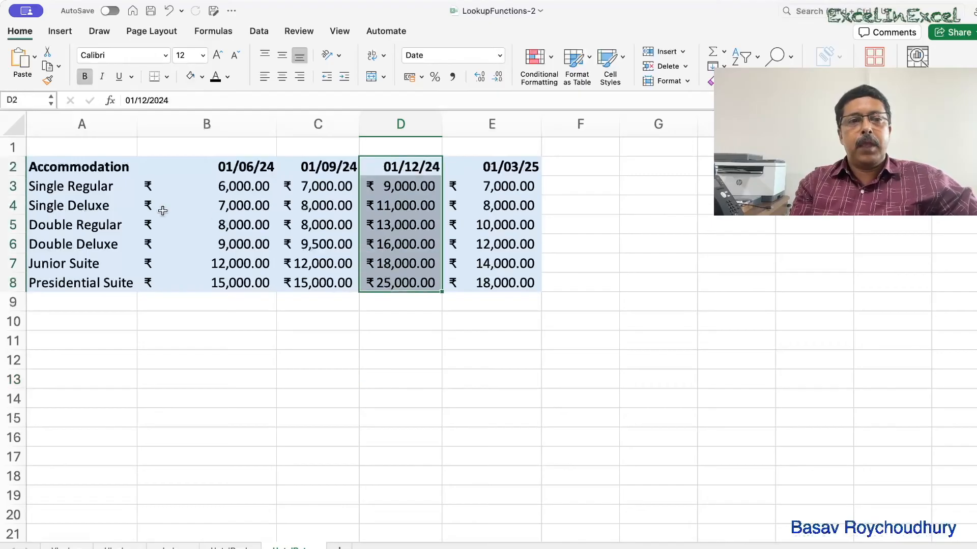
Return to the booking sheet and fill the F3 rate formula down through F14.
click(387, 208)
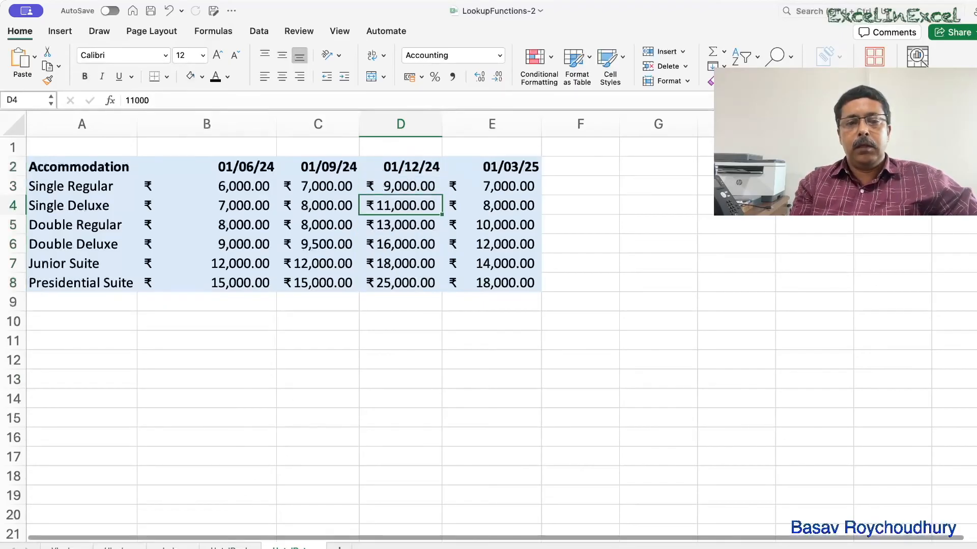
click(229, 547)
drag(394, 200, 384, 407)
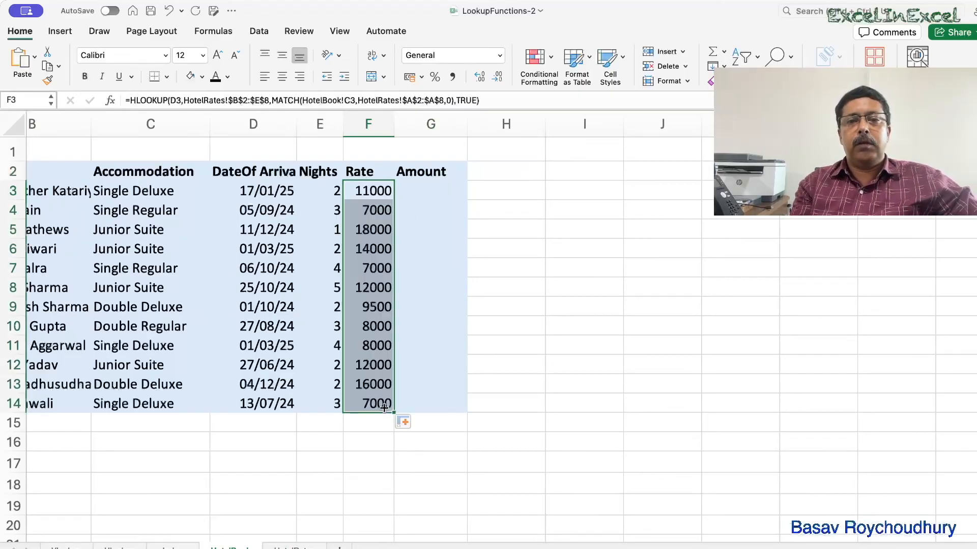
Calculate the Amount in G3 as =E3*F3 and fill it down through G14.
click(425, 193)
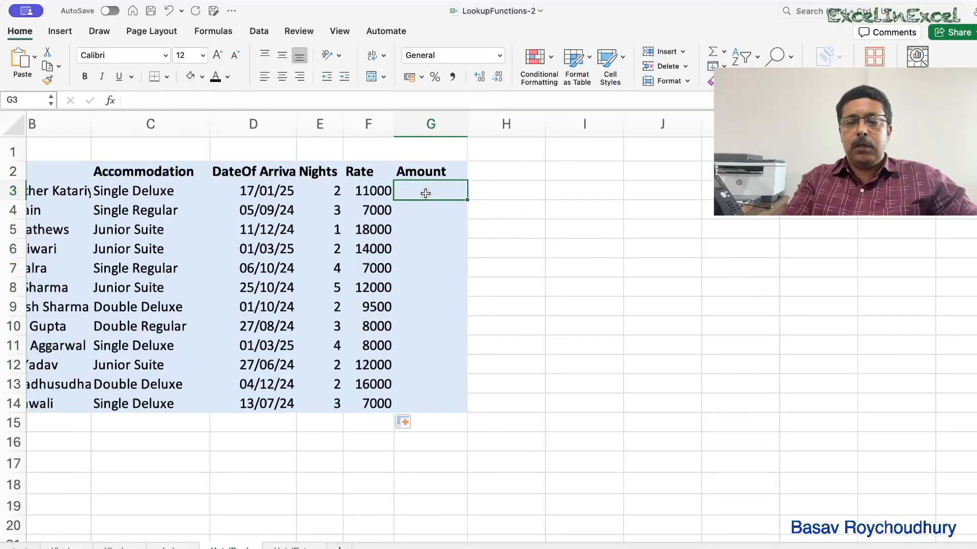
text(=)
click(332, 193)
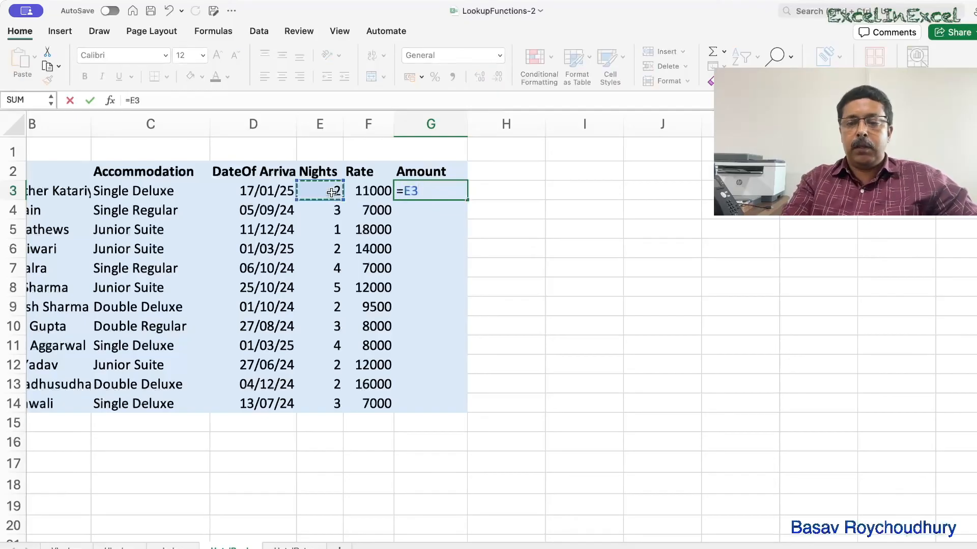
text(*)
click(361, 192)
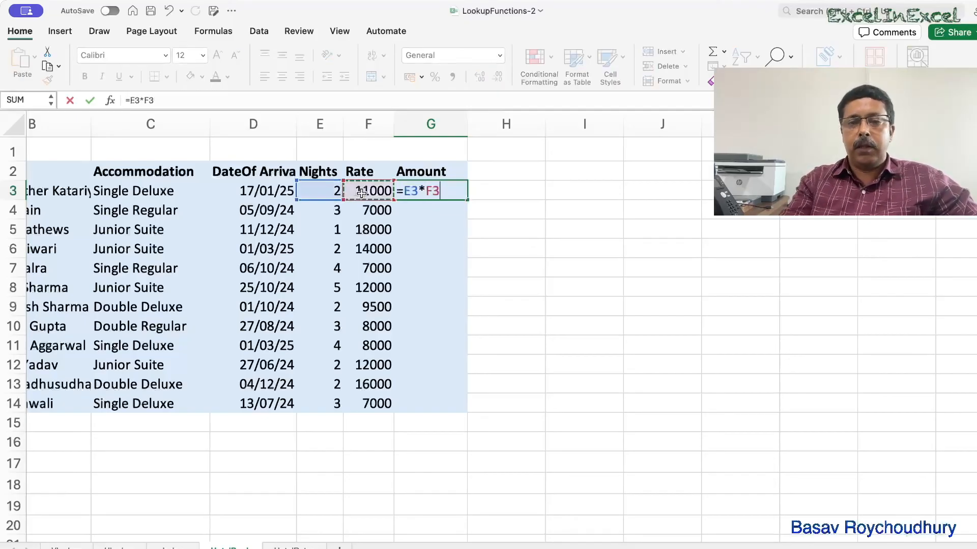
key(Return)
click(463, 195)
drag(467, 201, 470, 410)
Apply Accounting number format to the Rate and Amount cells F3:G14 and autofit both columns.
drag(375, 191, 428, 405)
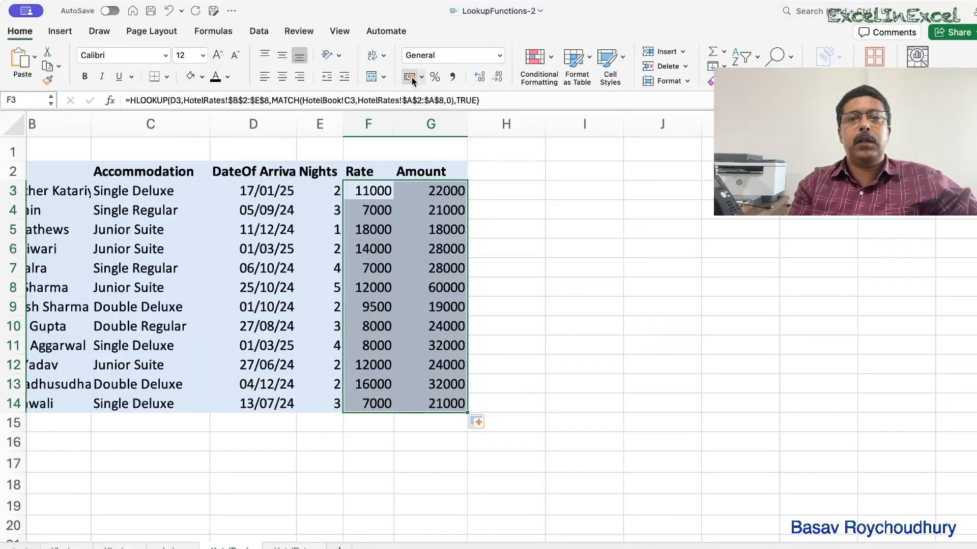
click(410, 77)
double_click(394, 127)
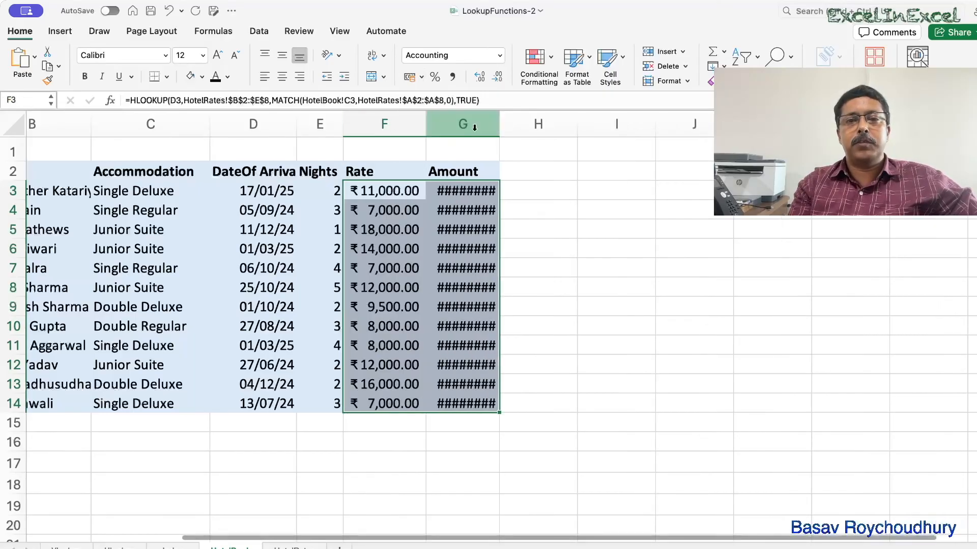
double_click(499, 125)
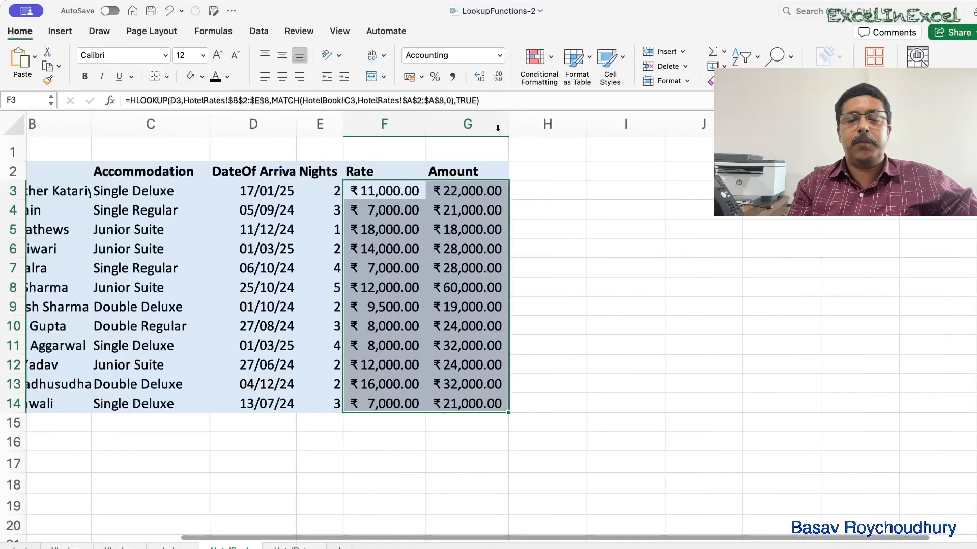
click(529, 336)
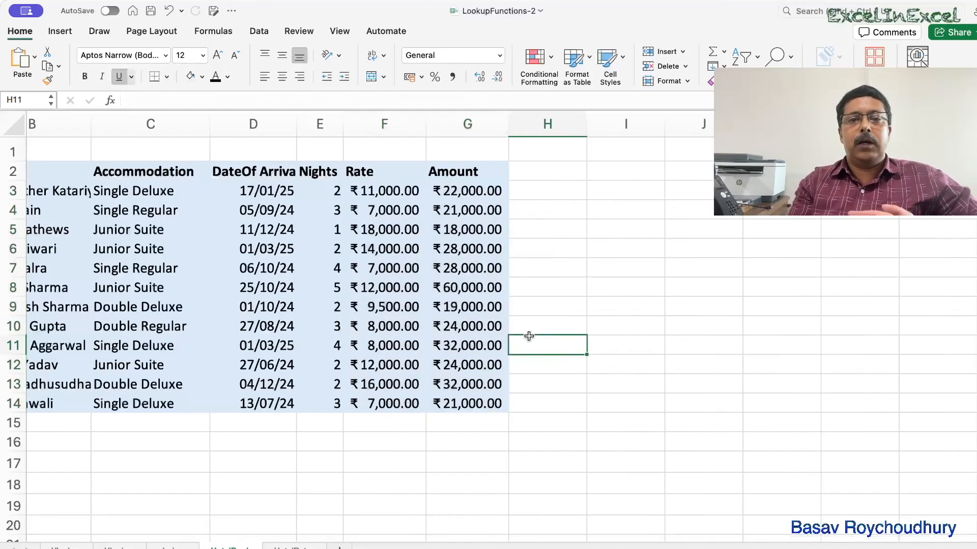
Open the F14 formula and compare its references against the hotel rates table.
scroll(529, 336, left, 3)
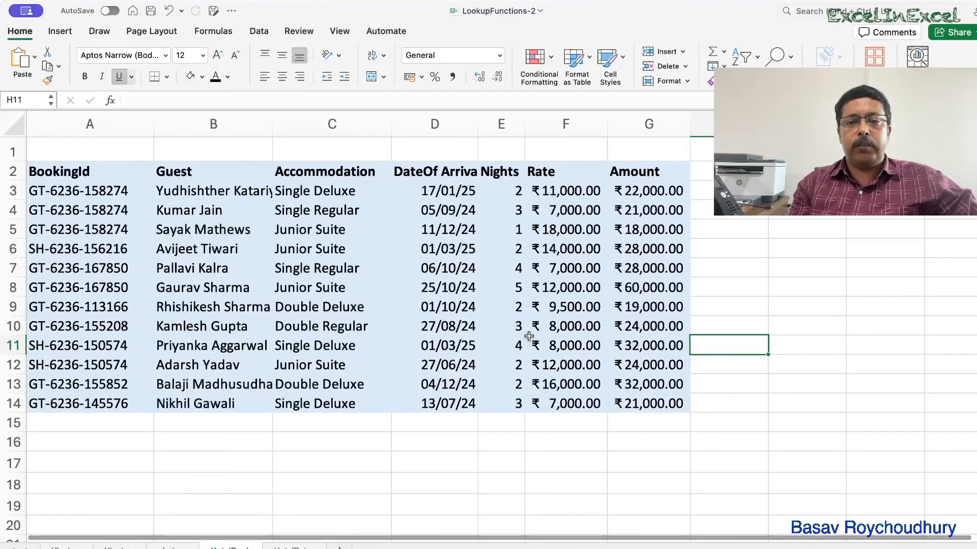
double_click(564, 404)
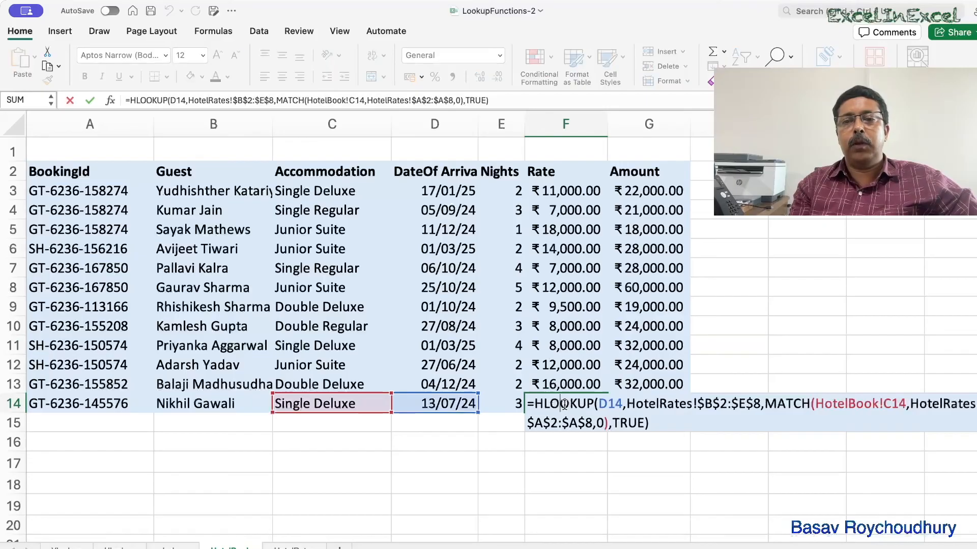
scroll(691, 346, right, 5)
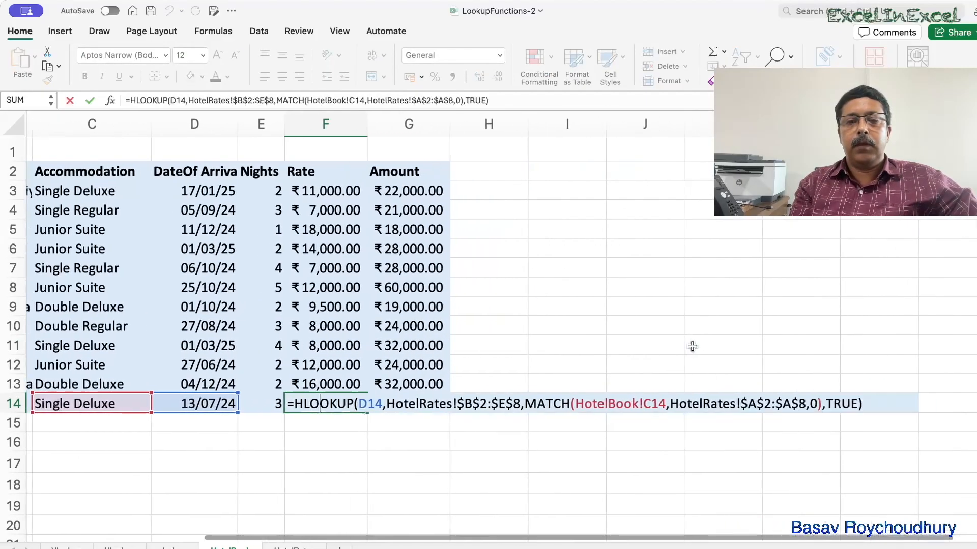
scroll(691, 345, right, 2)
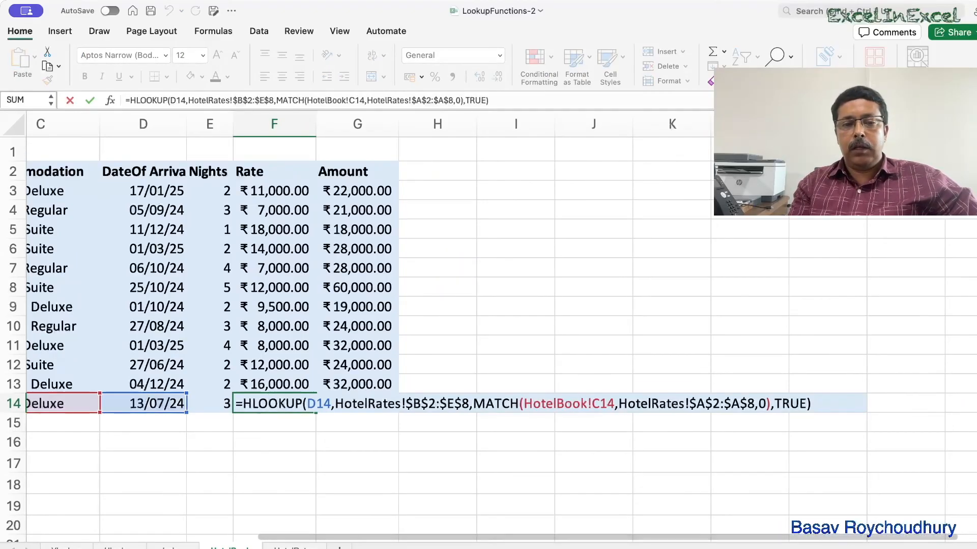
click(294, 548)
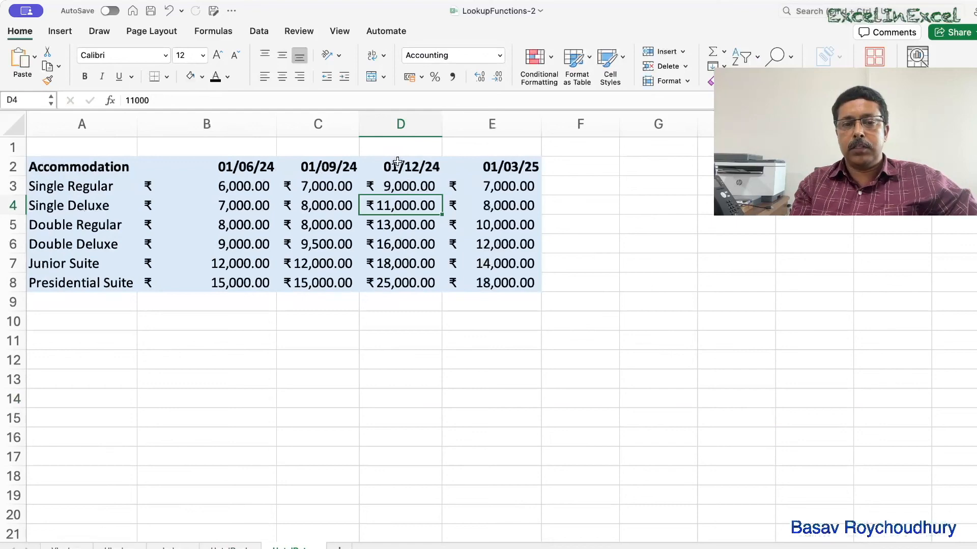
click(229, 547)
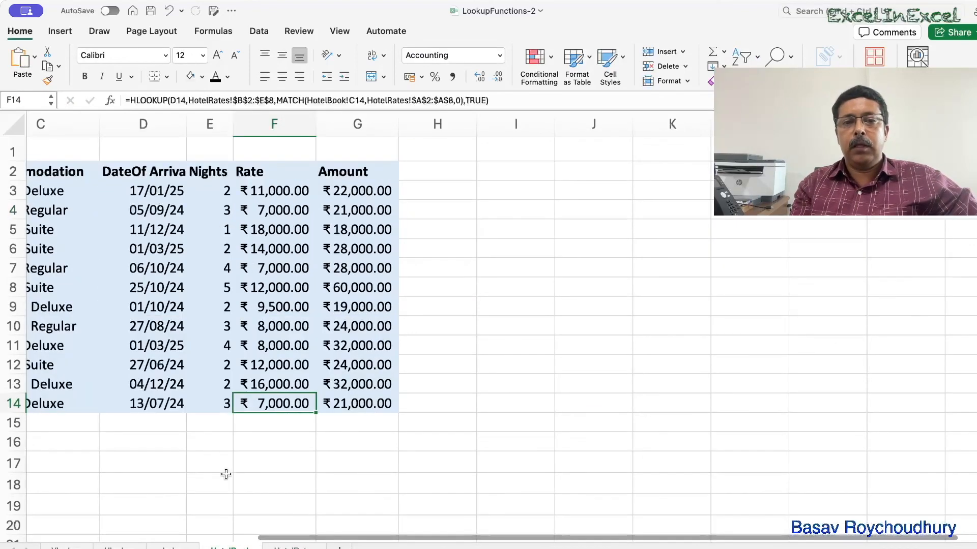
Reopen the F14 formula, check it against the rates sheet again, and confirm it.
double_click(257, 403)
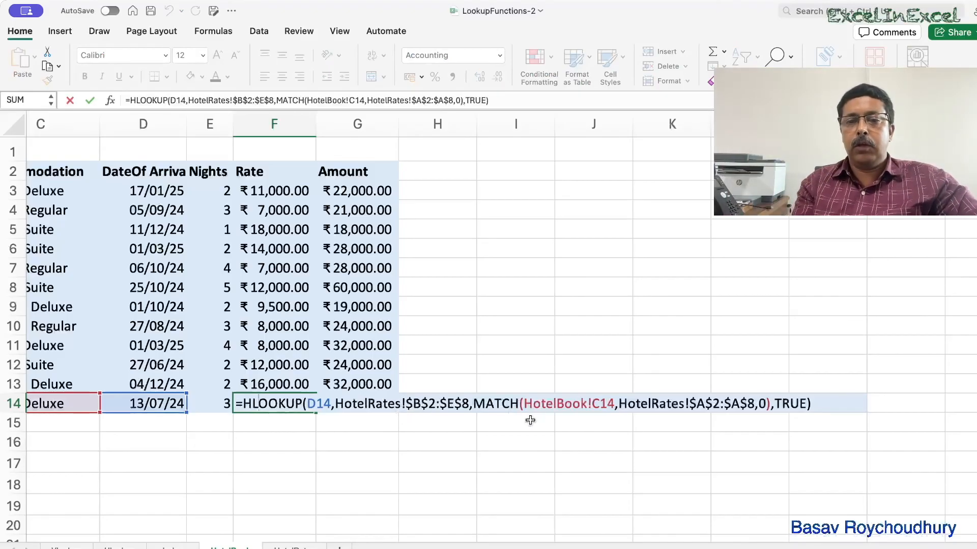
scroll(646, 422, left, 3)
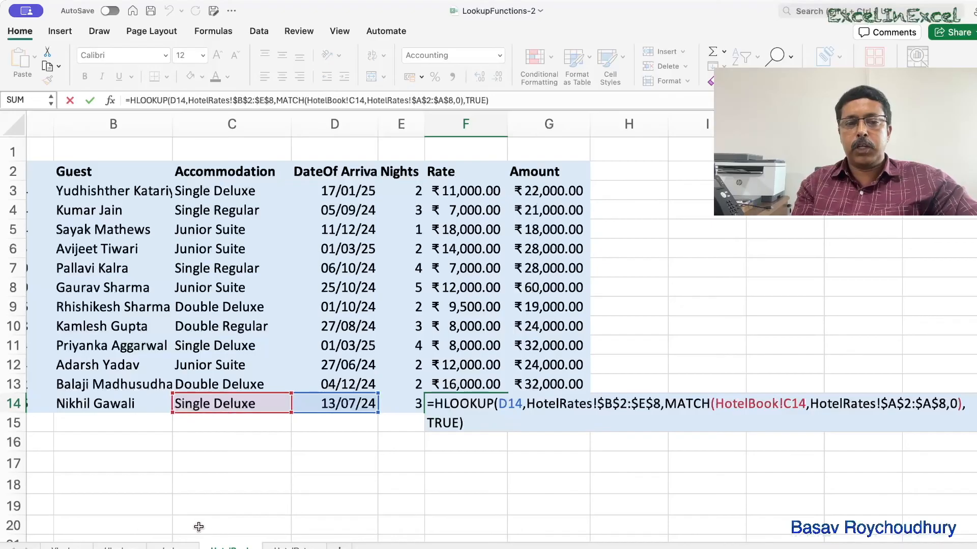
click(285, 547)
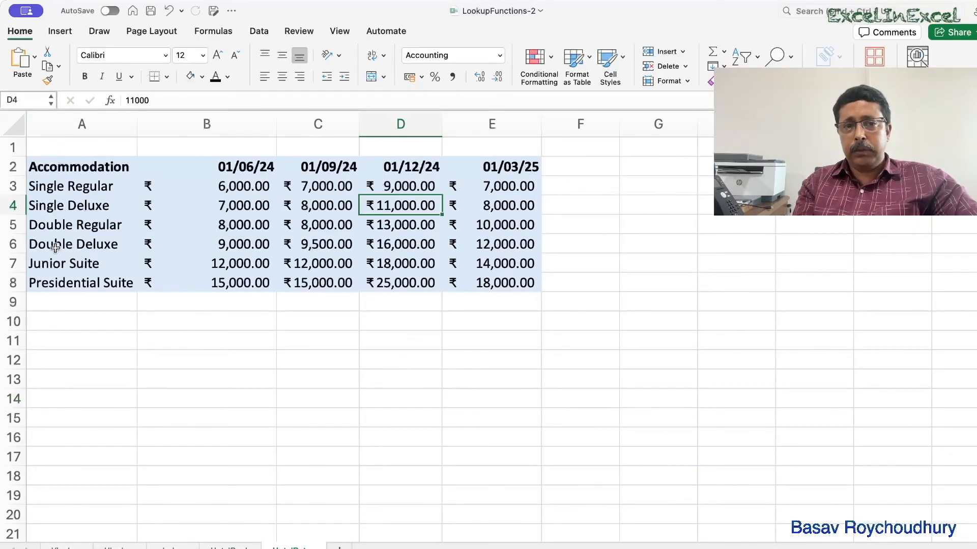
click(231, 547)
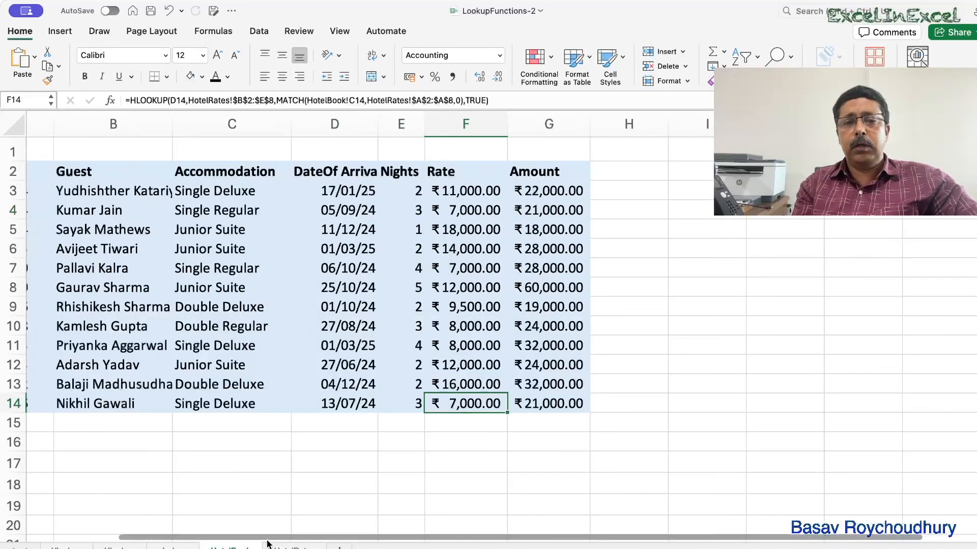
double_click(475, 403)
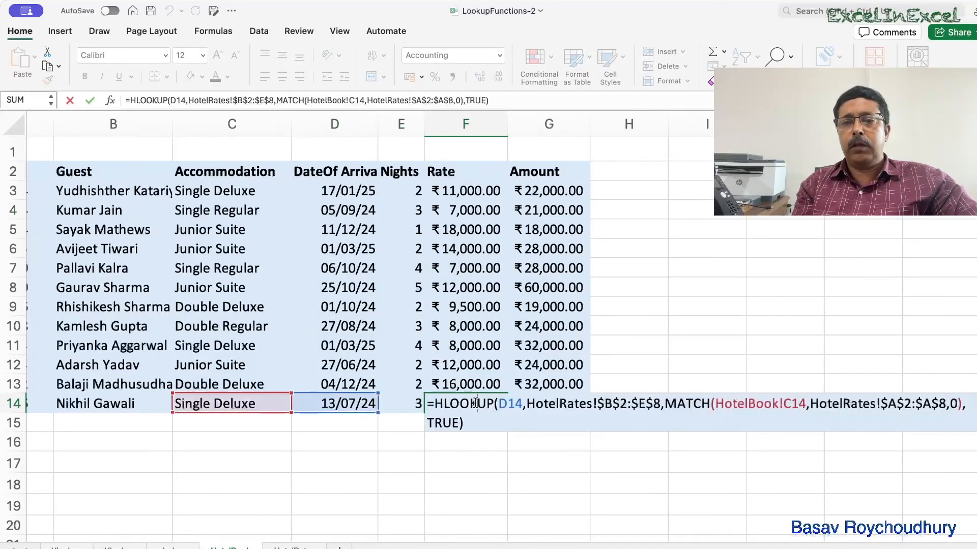
scroll(493, 483, right, 5)
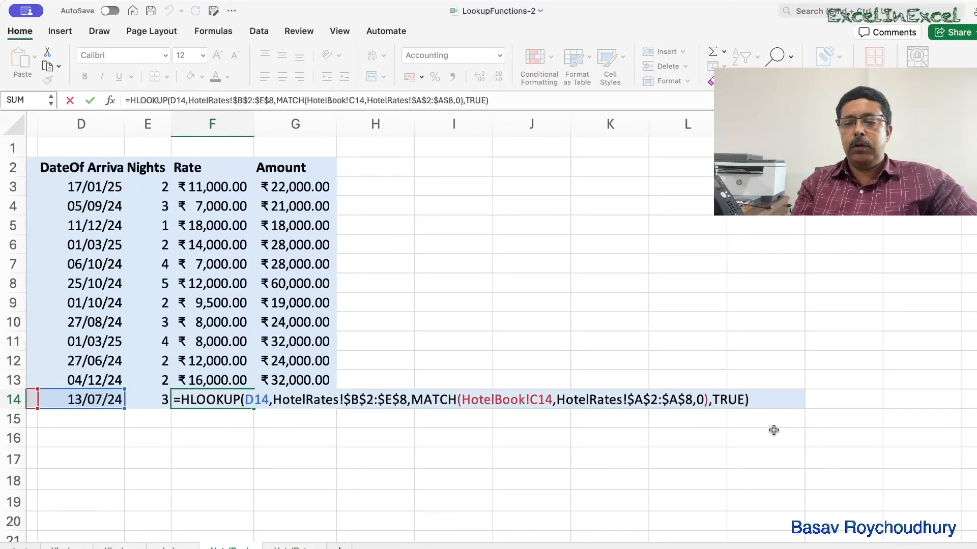
key(Return)
scroll(774, 432, left, 2)
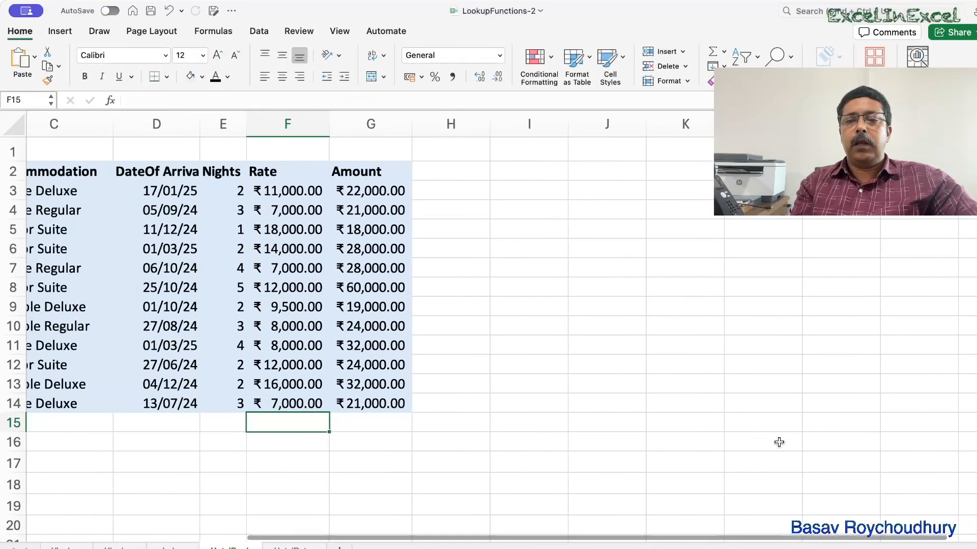
key(super+Tab)
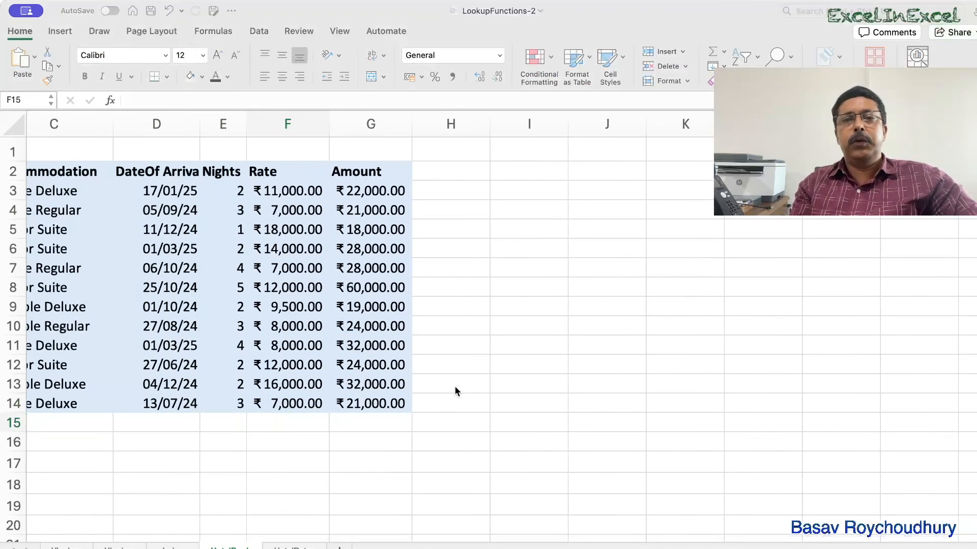